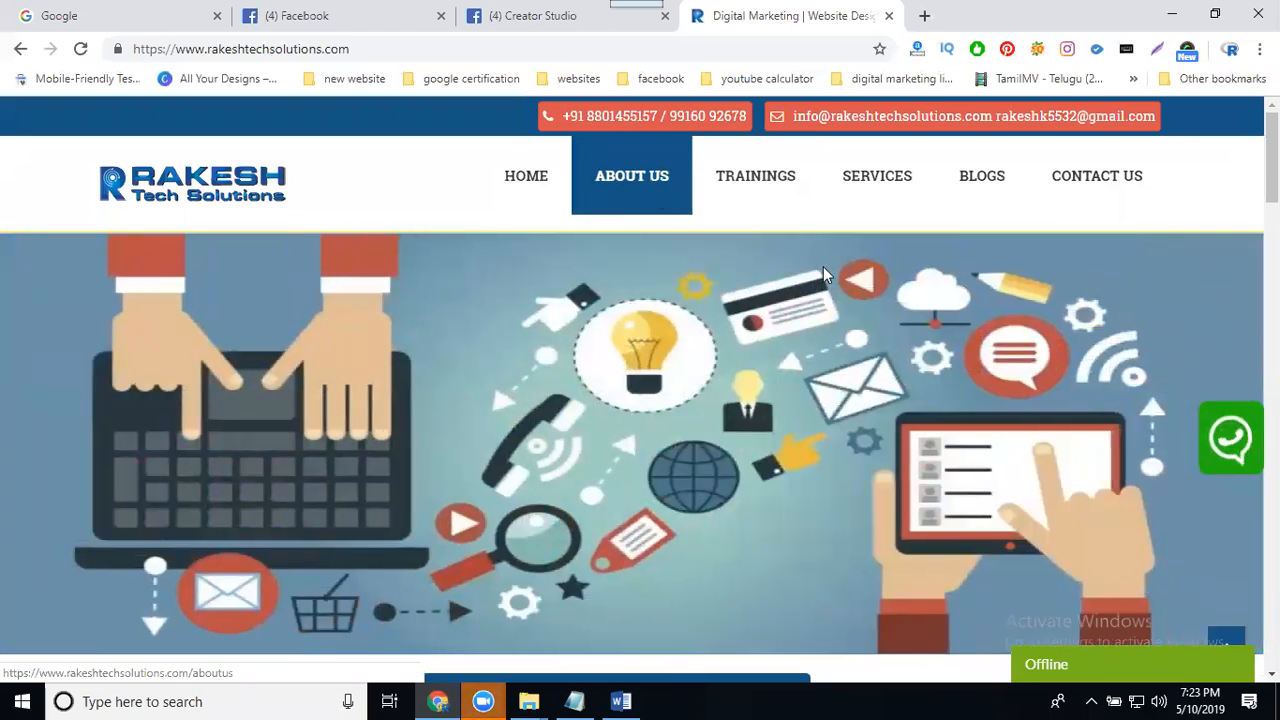
- Open the Services page of the company website and look over its service listings
click(879, 182)
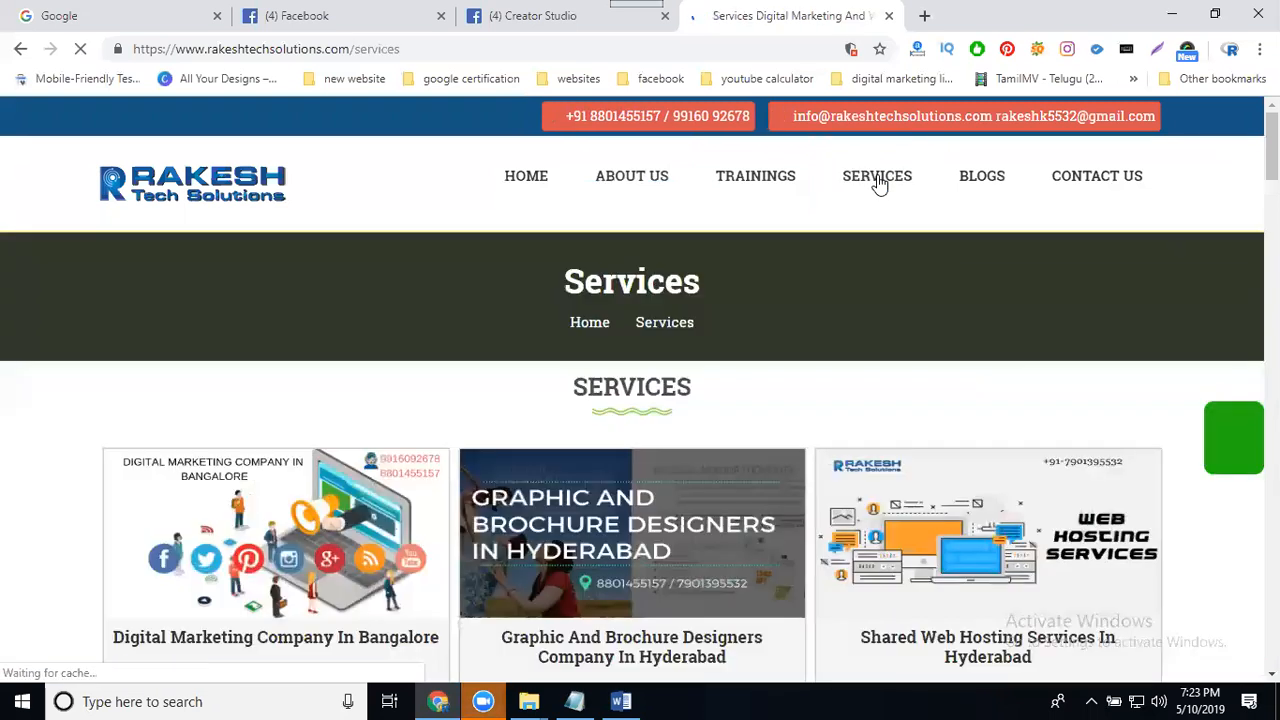
scroll(903, 213, down, 3)
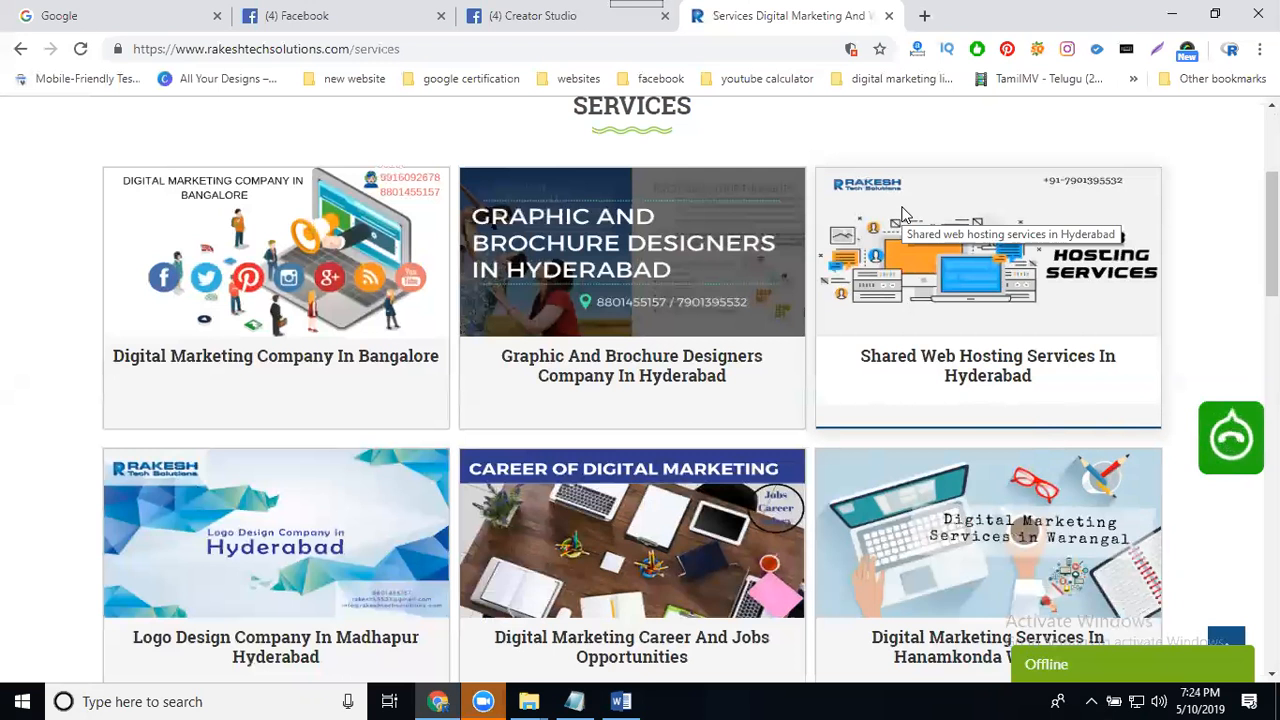
- Switch to Creator Studio, open Manage Collections from the page collection chooser, and start a new collection
click(490, 16)
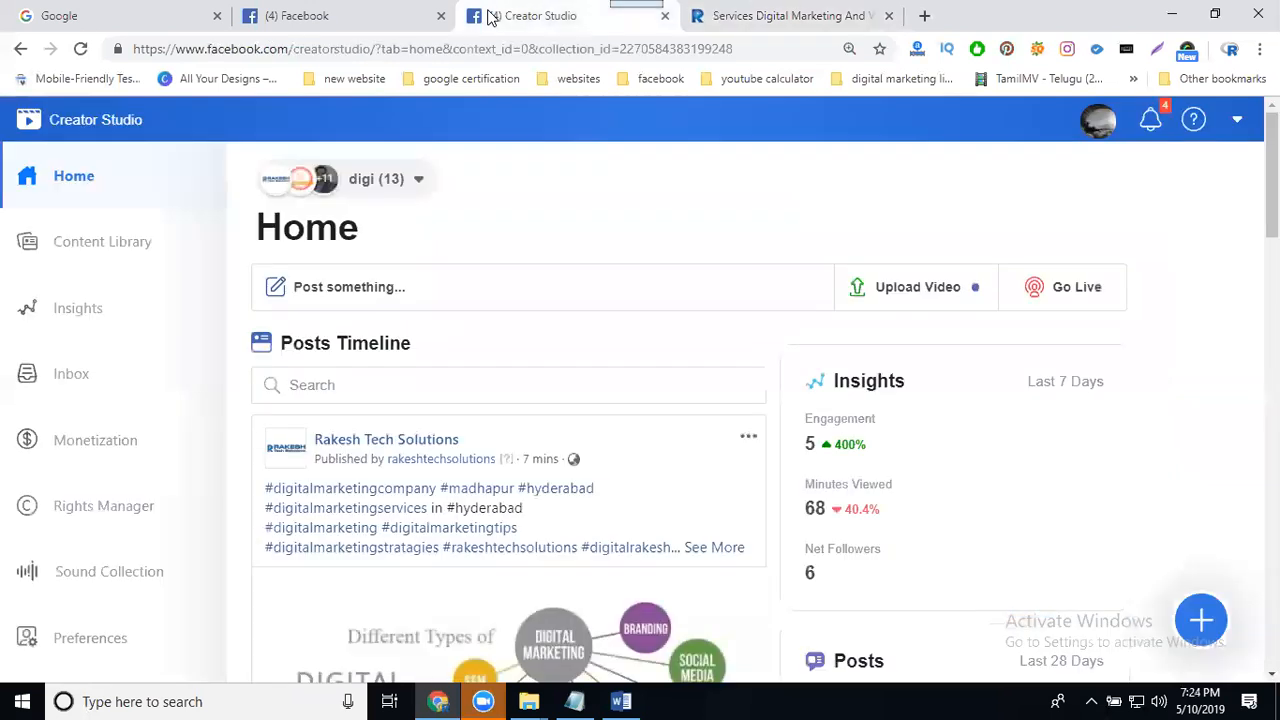
click(103, 190)
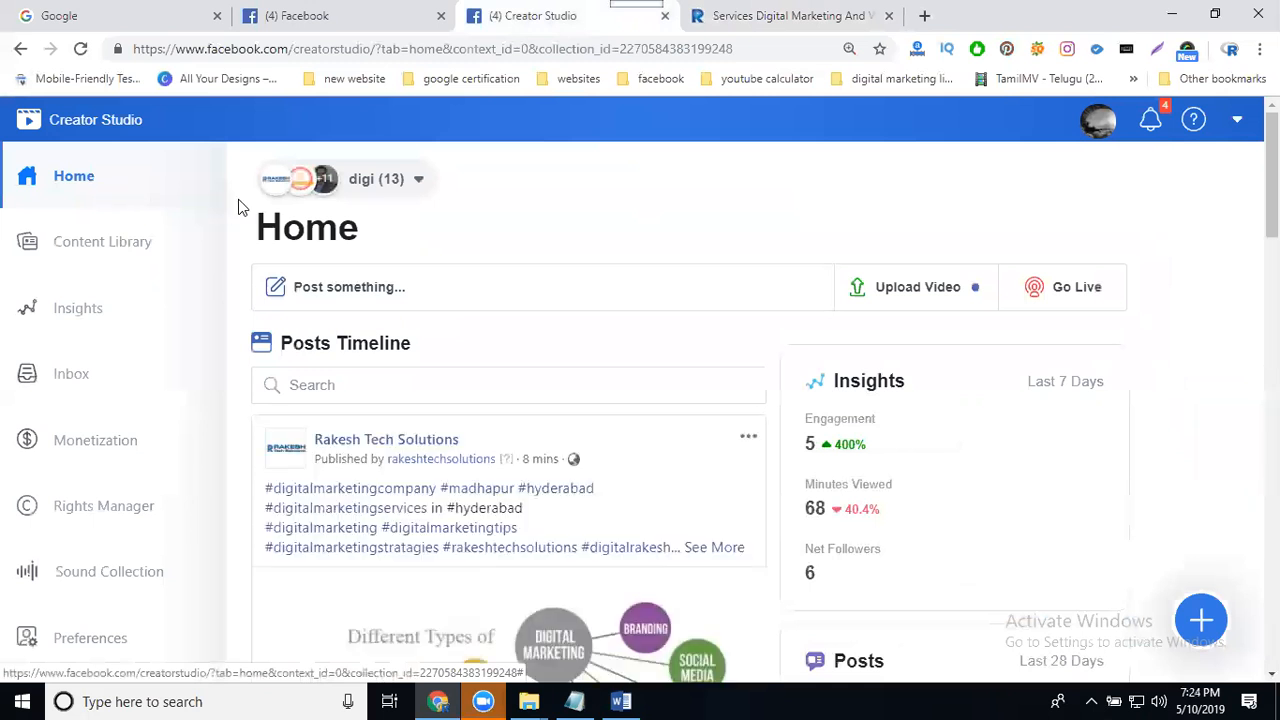
click(418, 182)
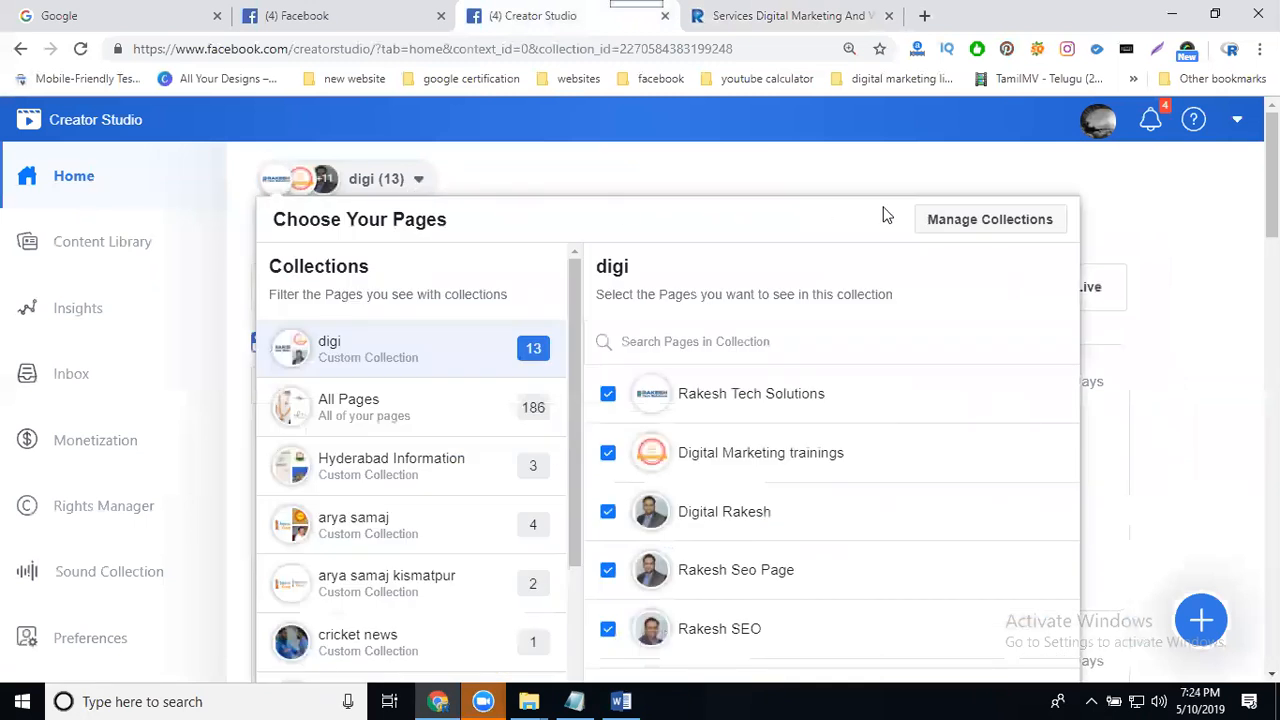
click(969, 220)
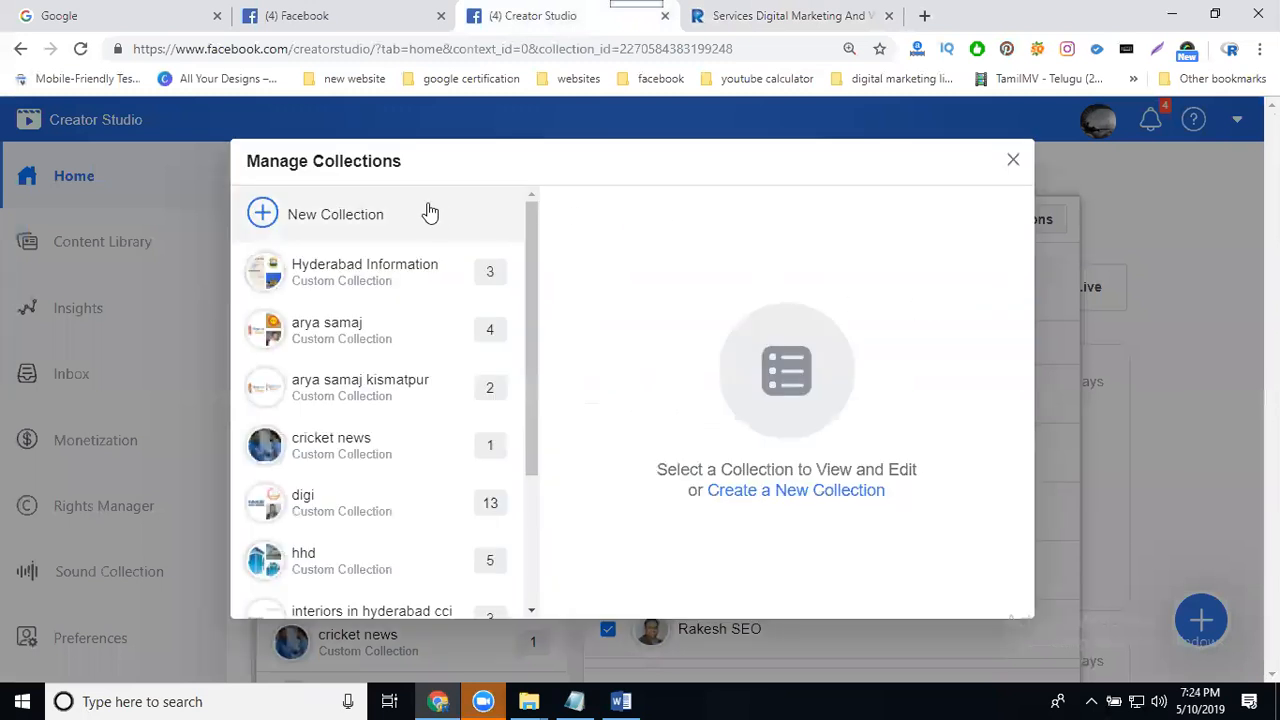
click(430, 213)
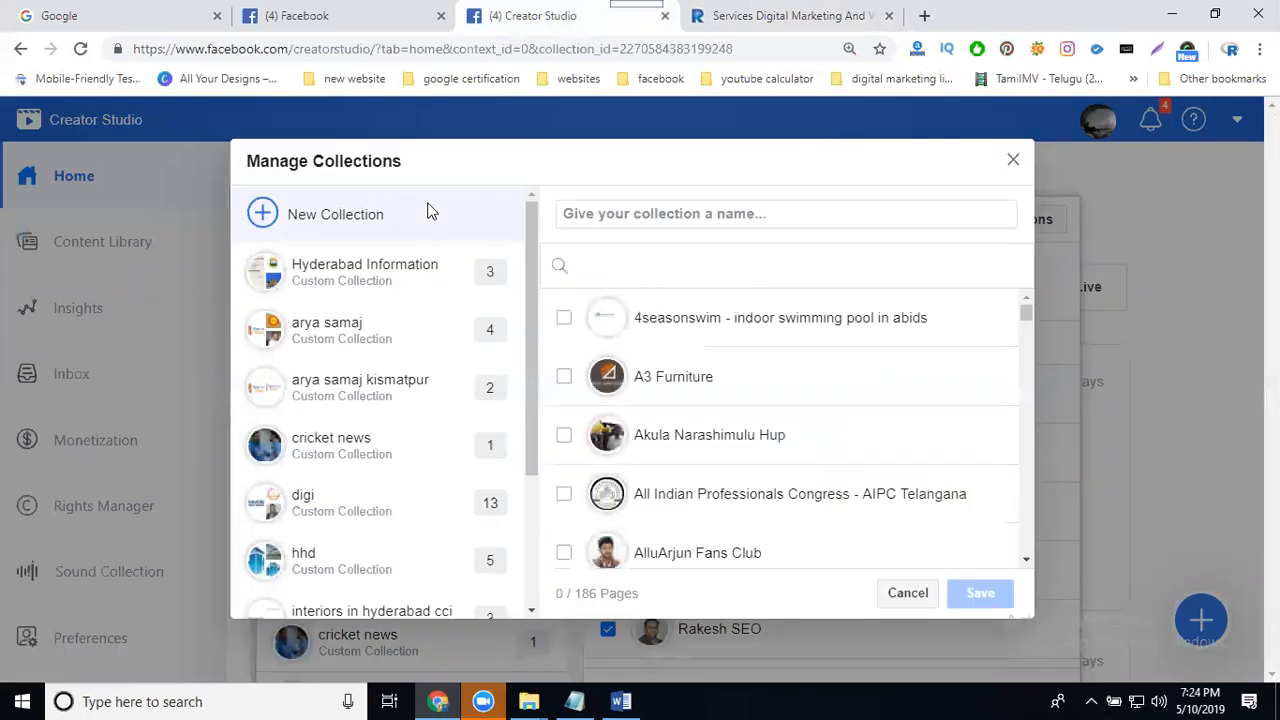
- Name the new collection "Rakesh Tech Solutions"
click(610, 220)
text(R)
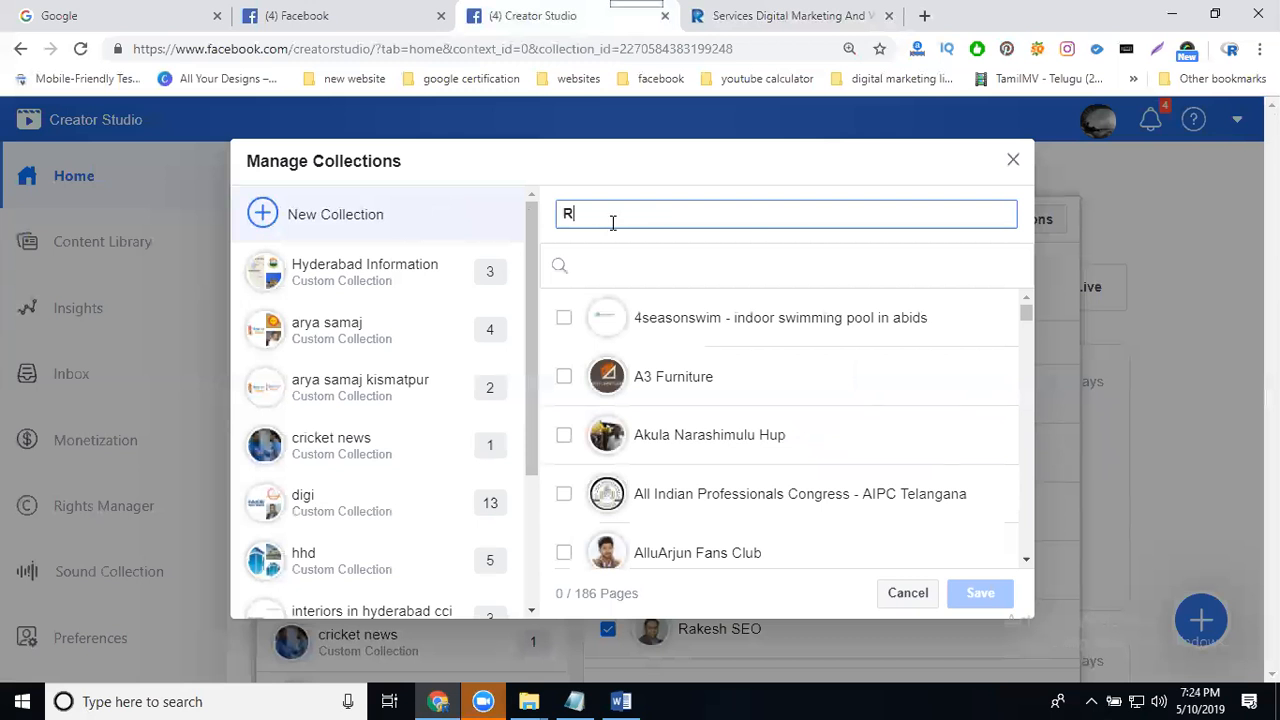
text(akesh Tech Solutions)
- Add the Digital Marketing Online Training Madhapur page to the collection
scroll(722, 348, down, 2)
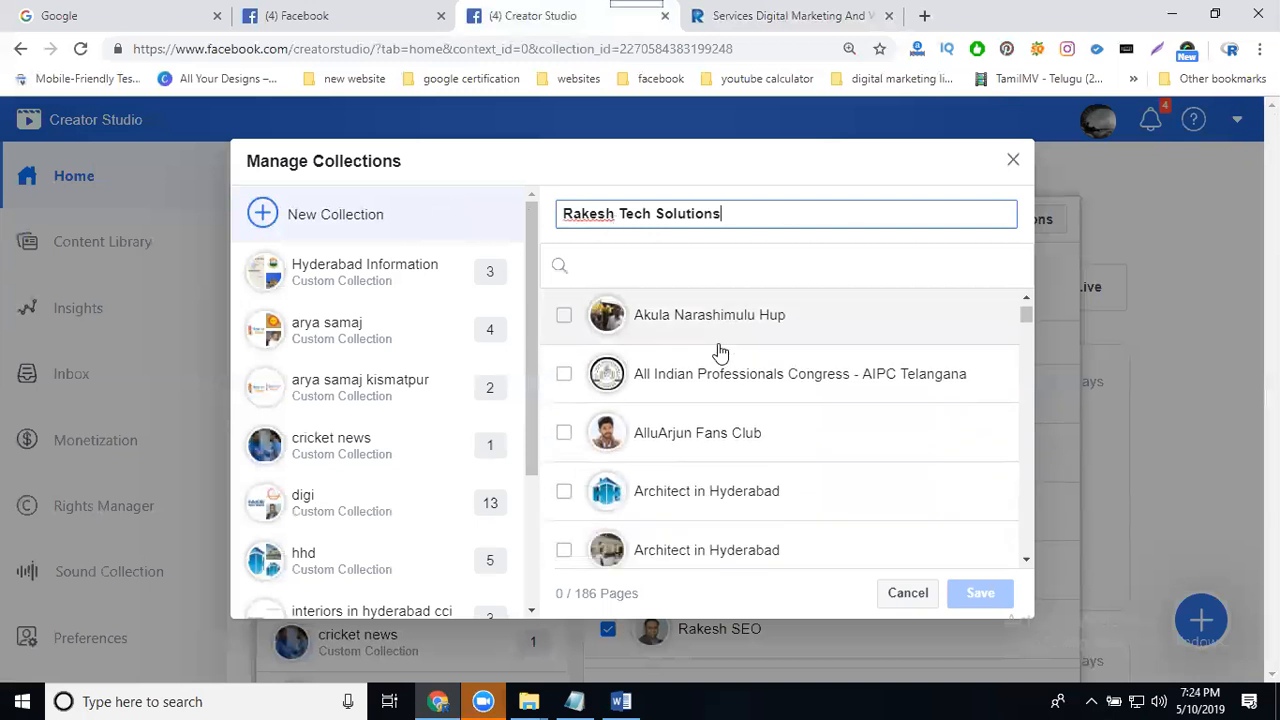
scroll(720, 353, down, 5)
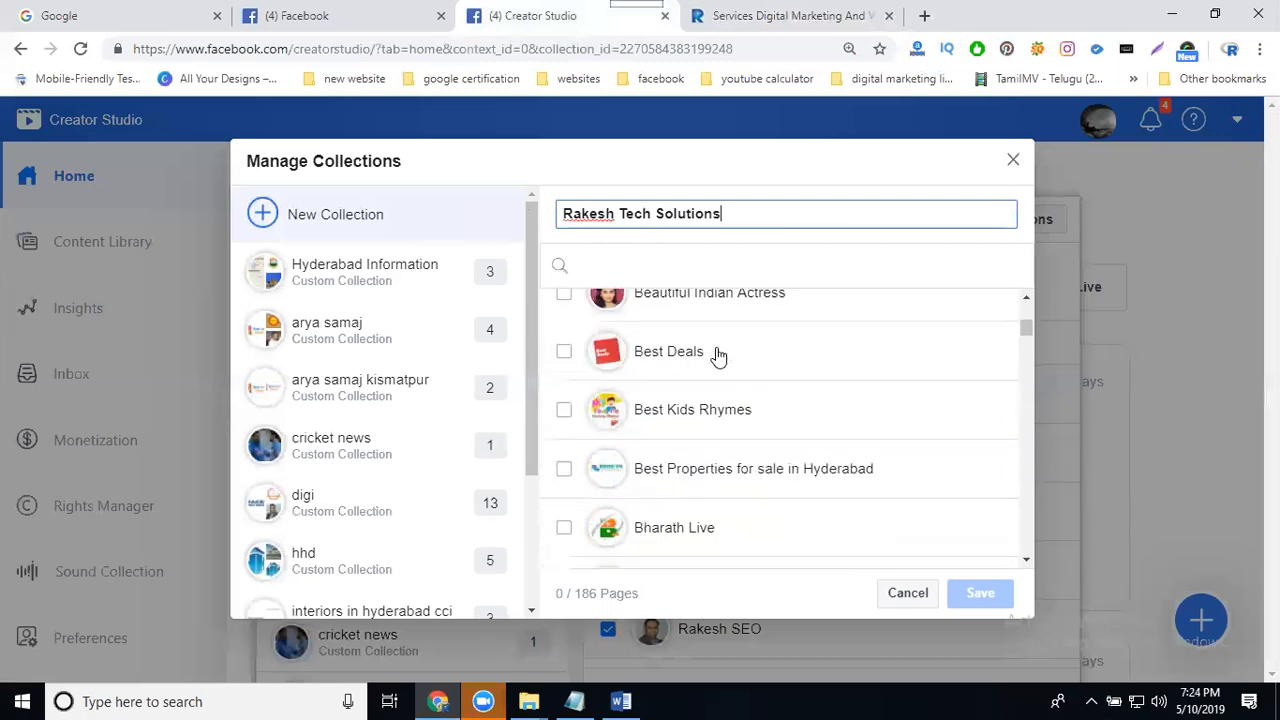
scroll(718, 357, down, 2)
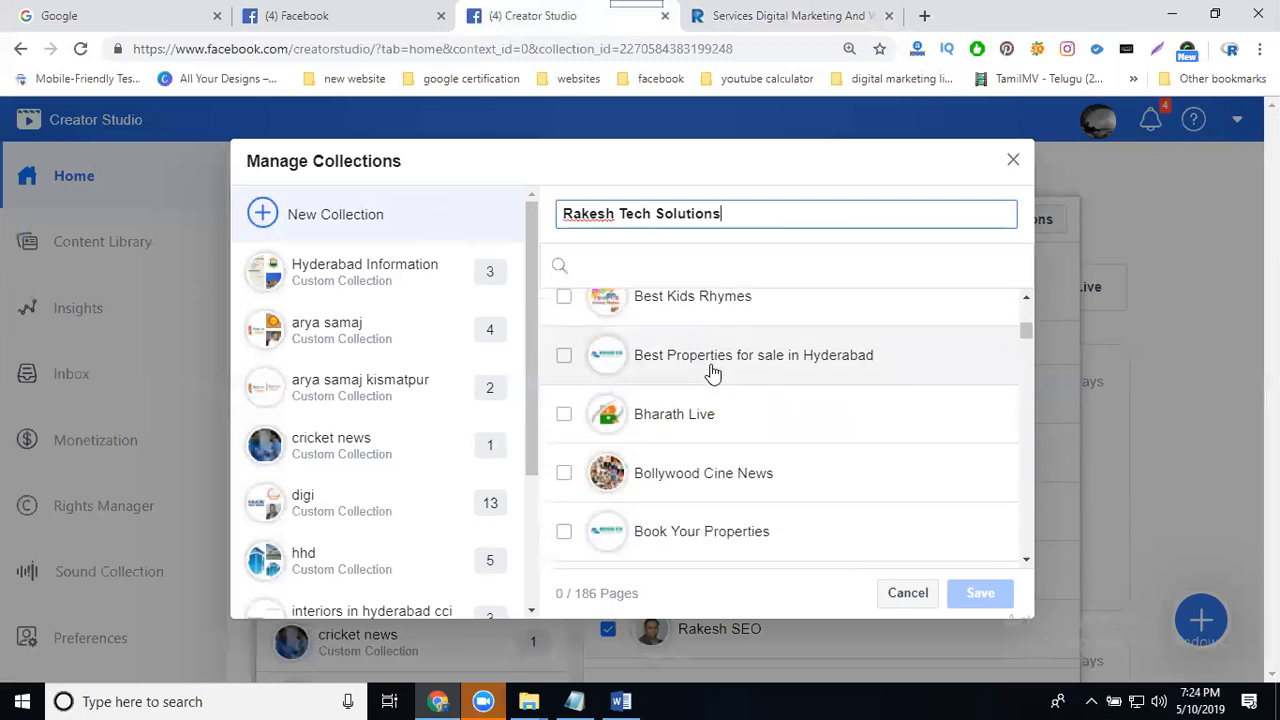
scroll(712, 372, down, 3)
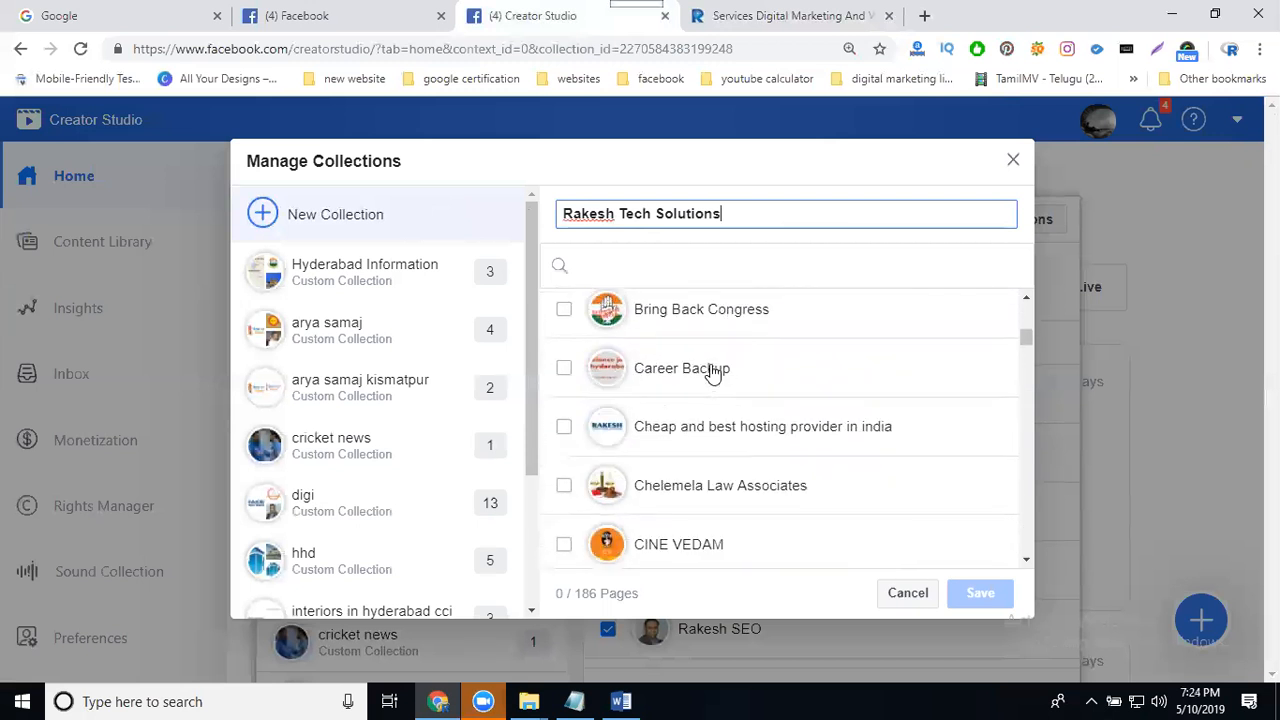
scroll(712, 375, down, 3)
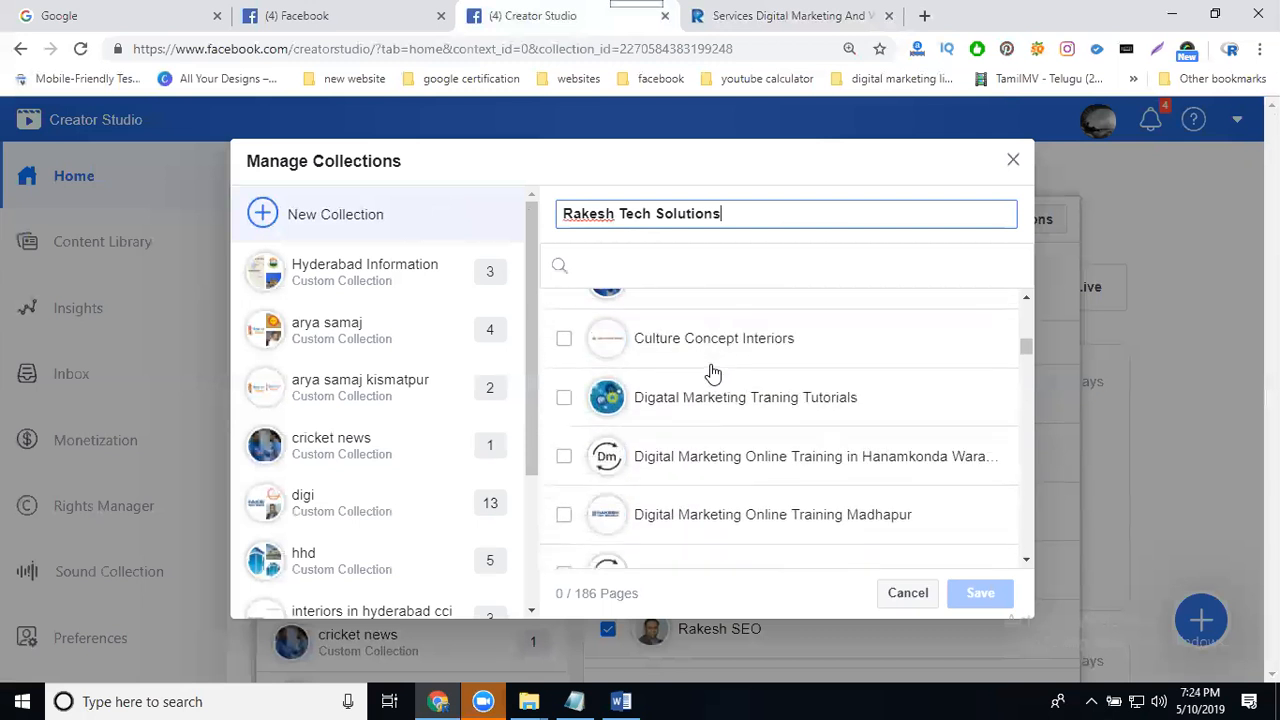
scroll(712, 372, down, 2)
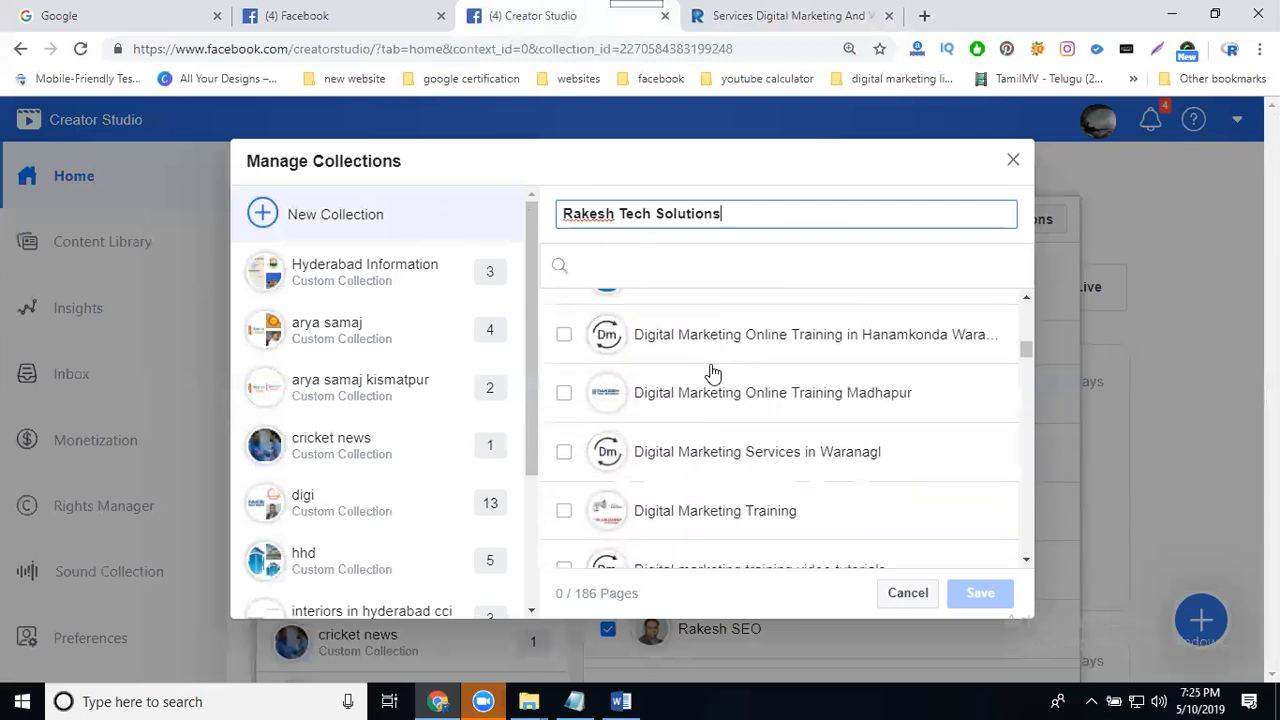
click(712, 372)
- Add the Logo And Brochure freelance Designers in Hyderabad and Mobile App Development Company in Hyderabad pages to the collection
scroll(712, 372, down, 1)
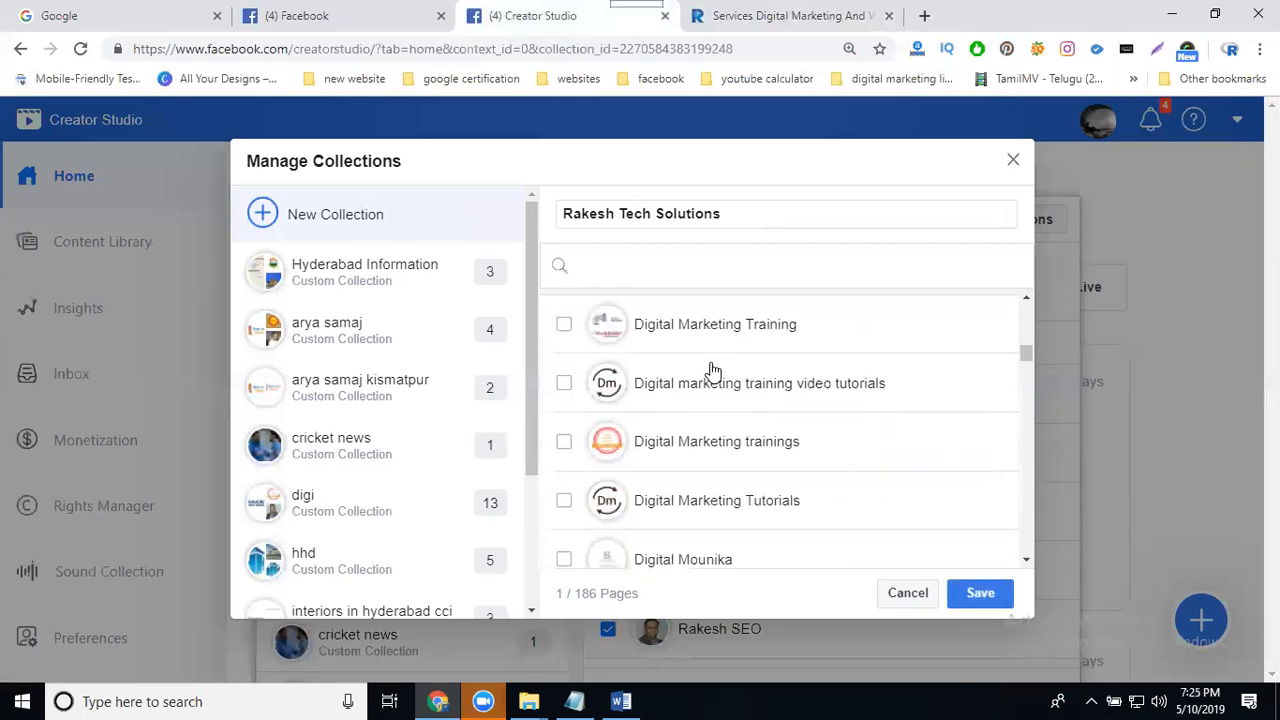
scroll(712, 372, down, 1)
scroll(712, 372, down, 2)
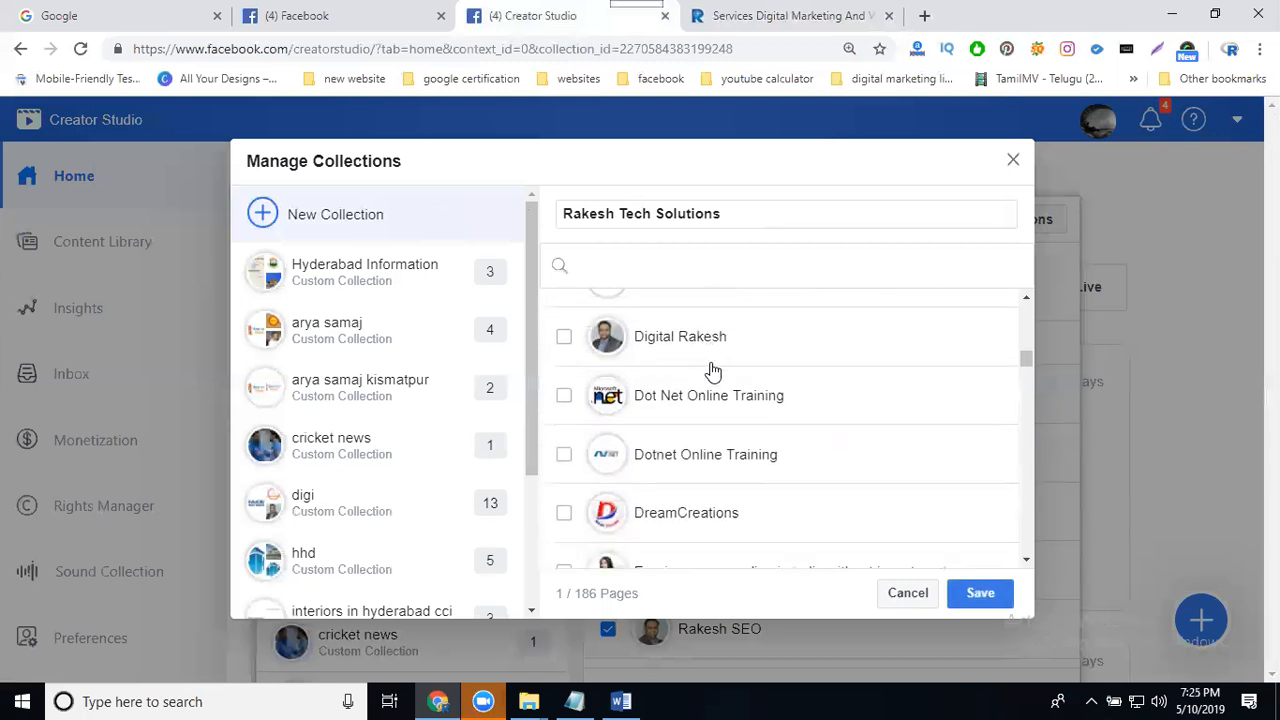
scroll(712, 372, down, 2)
scroll(712, 372, down, 3)
scroll(712, 372, down, 6)
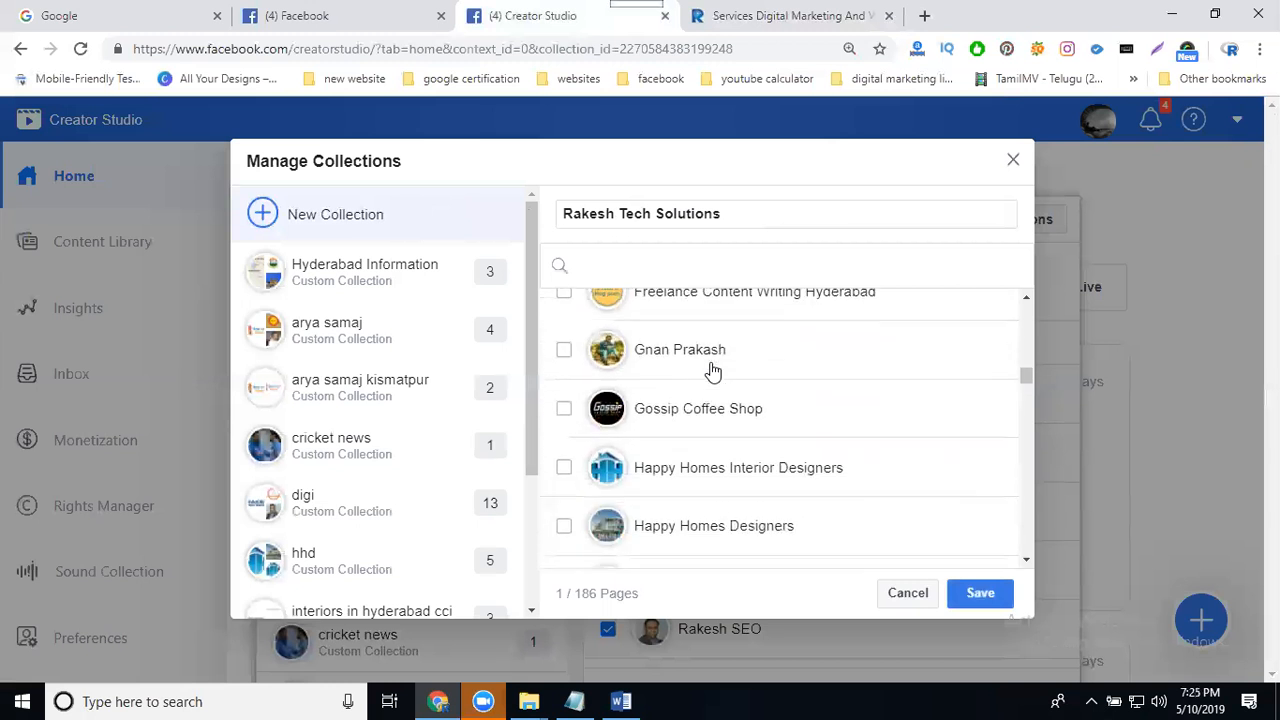
scroll(712, 372, down, 5)
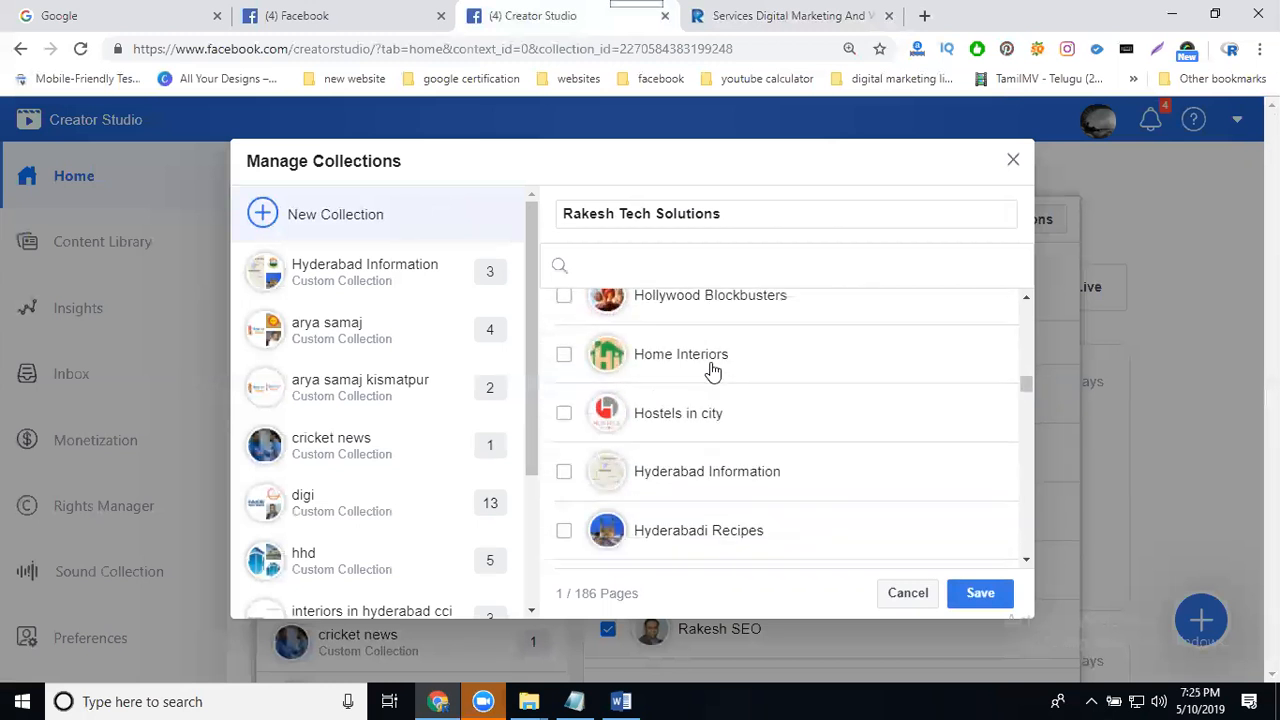
scroll(712, 372, down, 3)
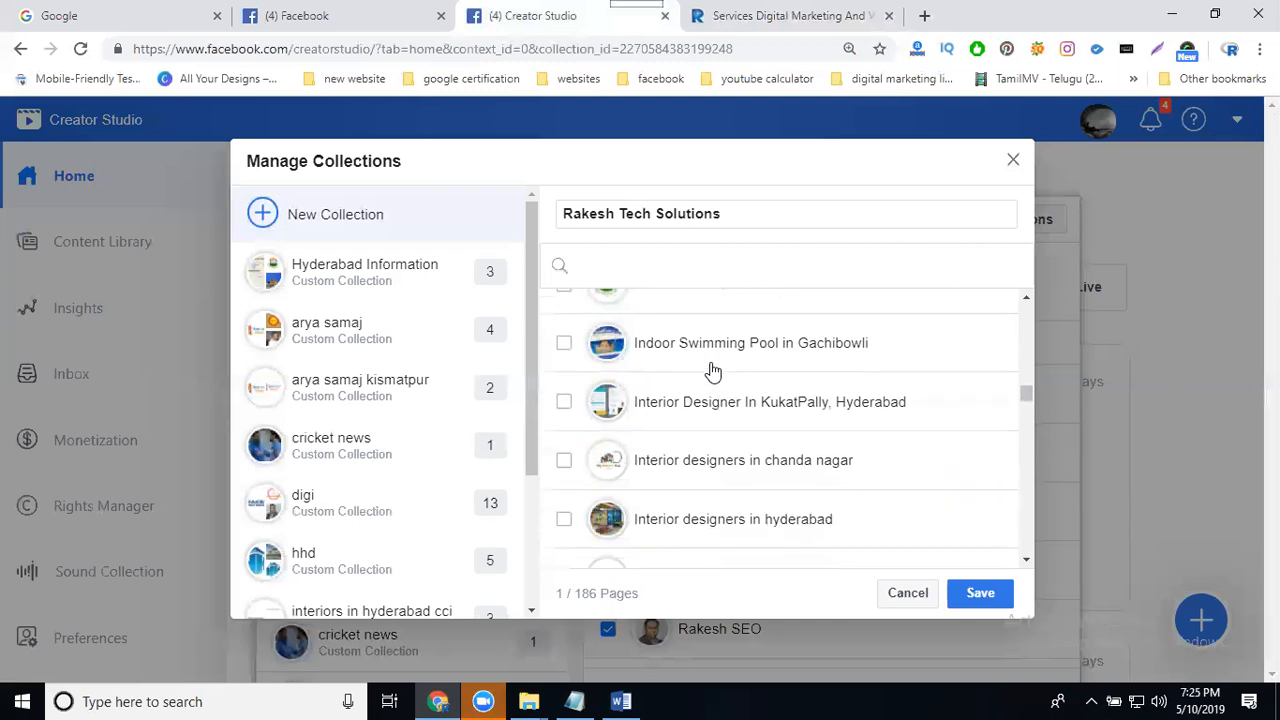
scroll(712, 372, down, 3)
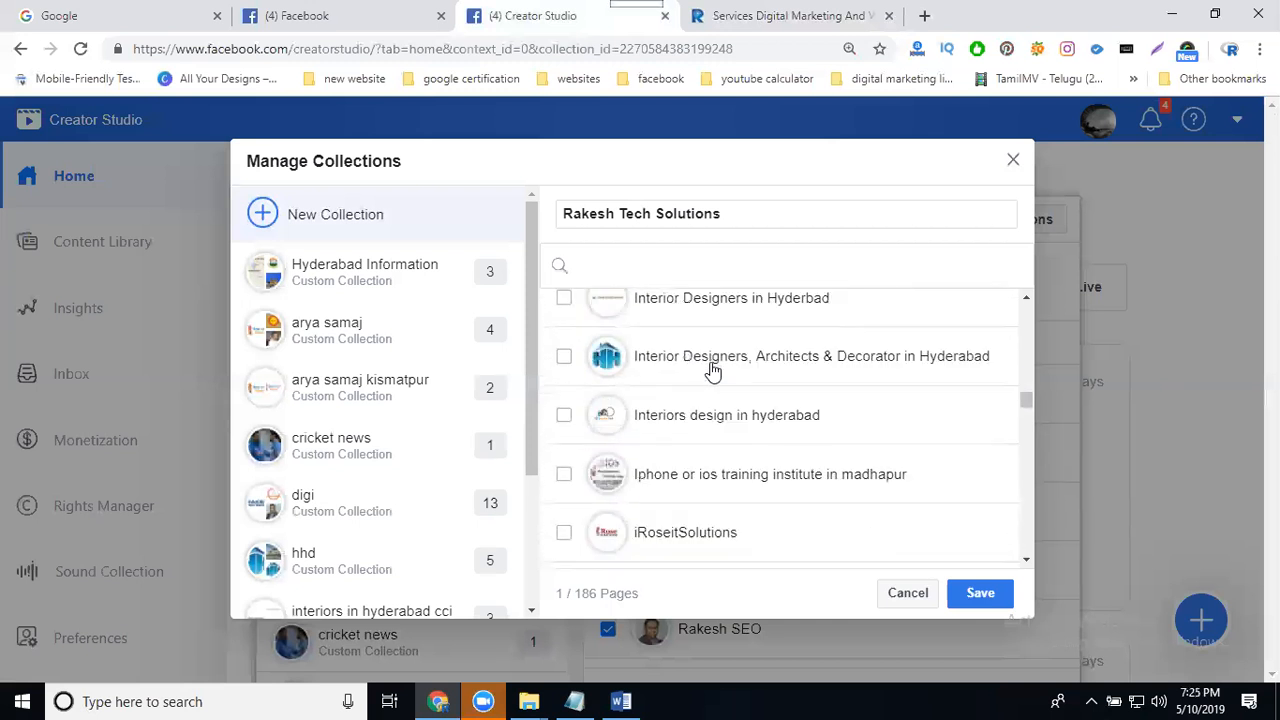
scroll(712, 372, down, 4)
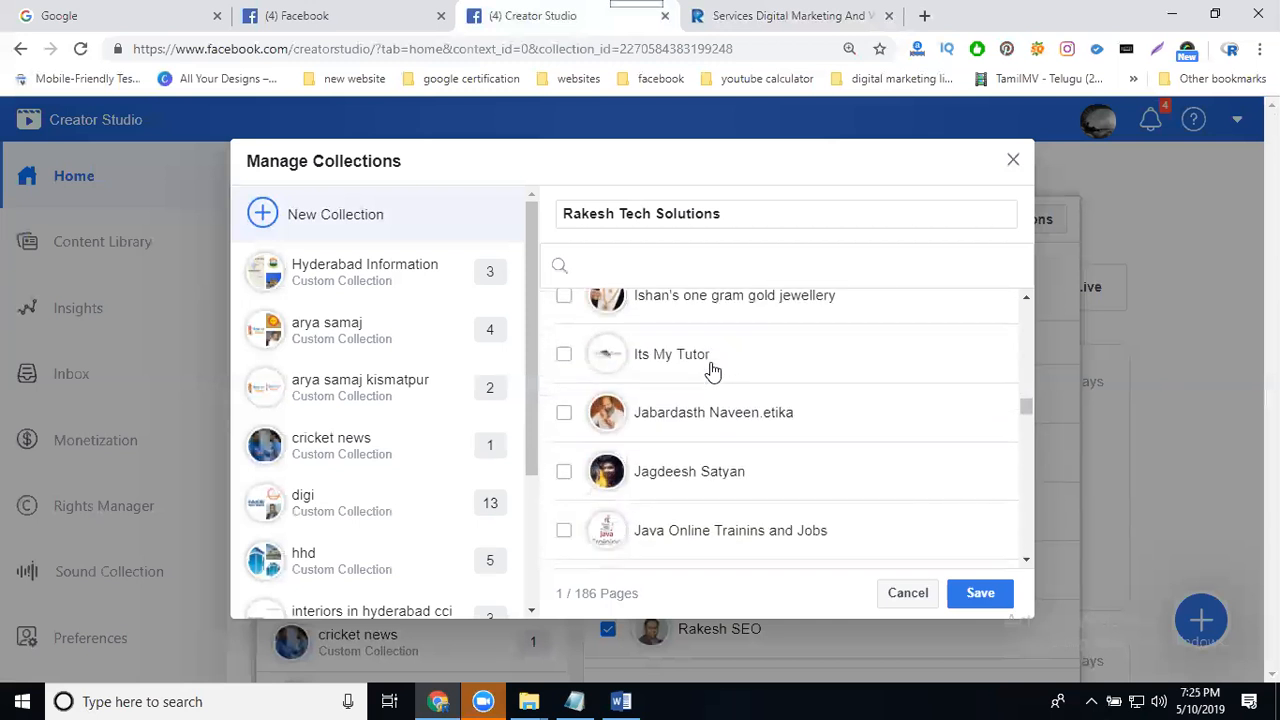
scroll(712, 372, down, 5)
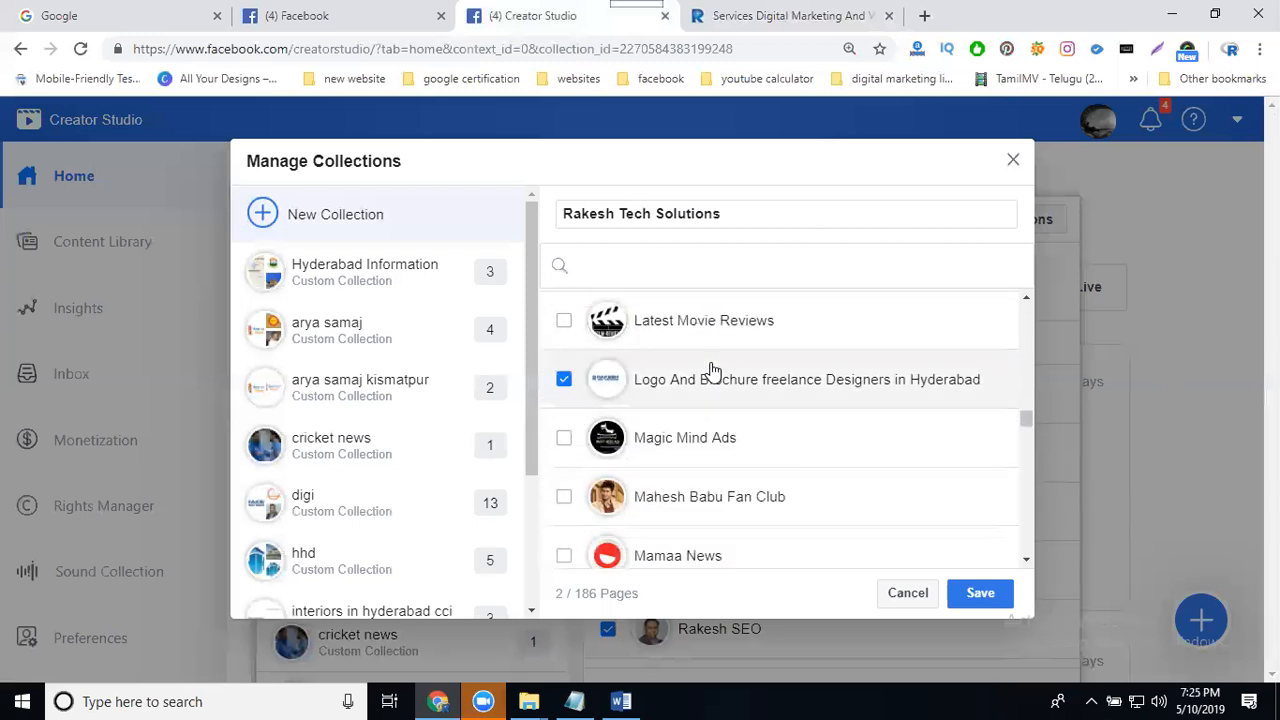
scroll(712, 370, down, 6)
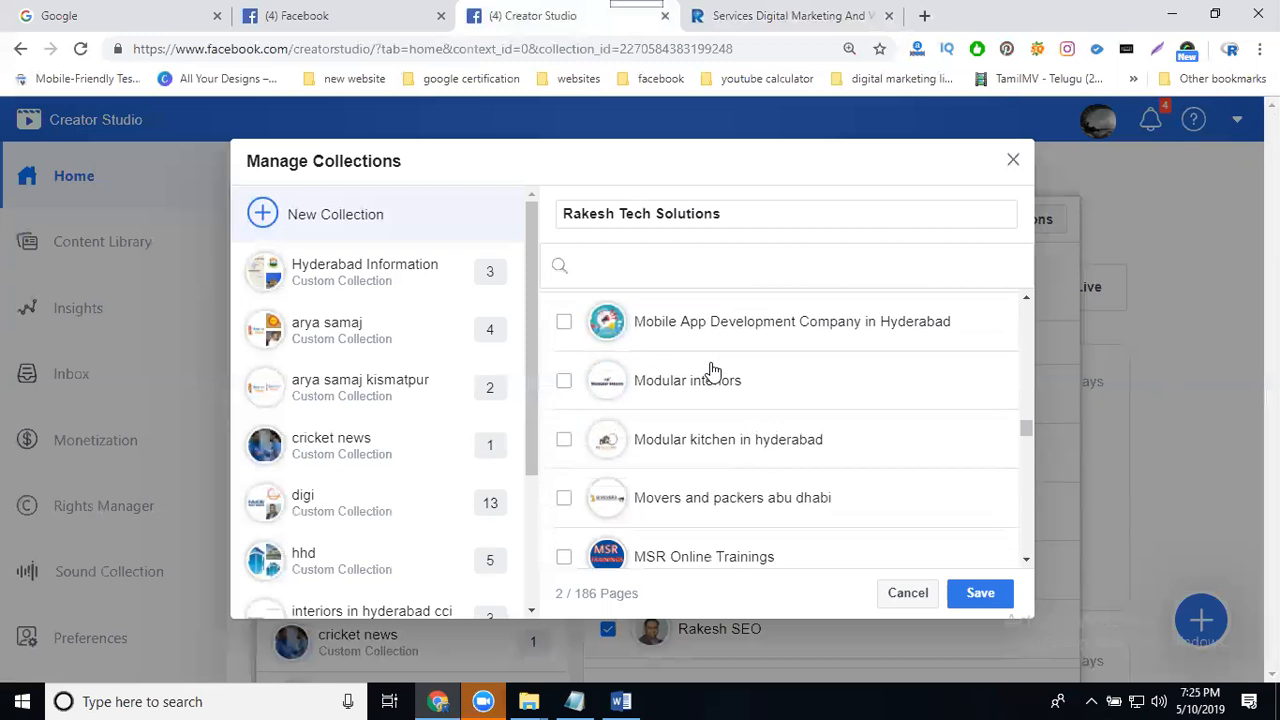
scroll(719, 341, up, 2)
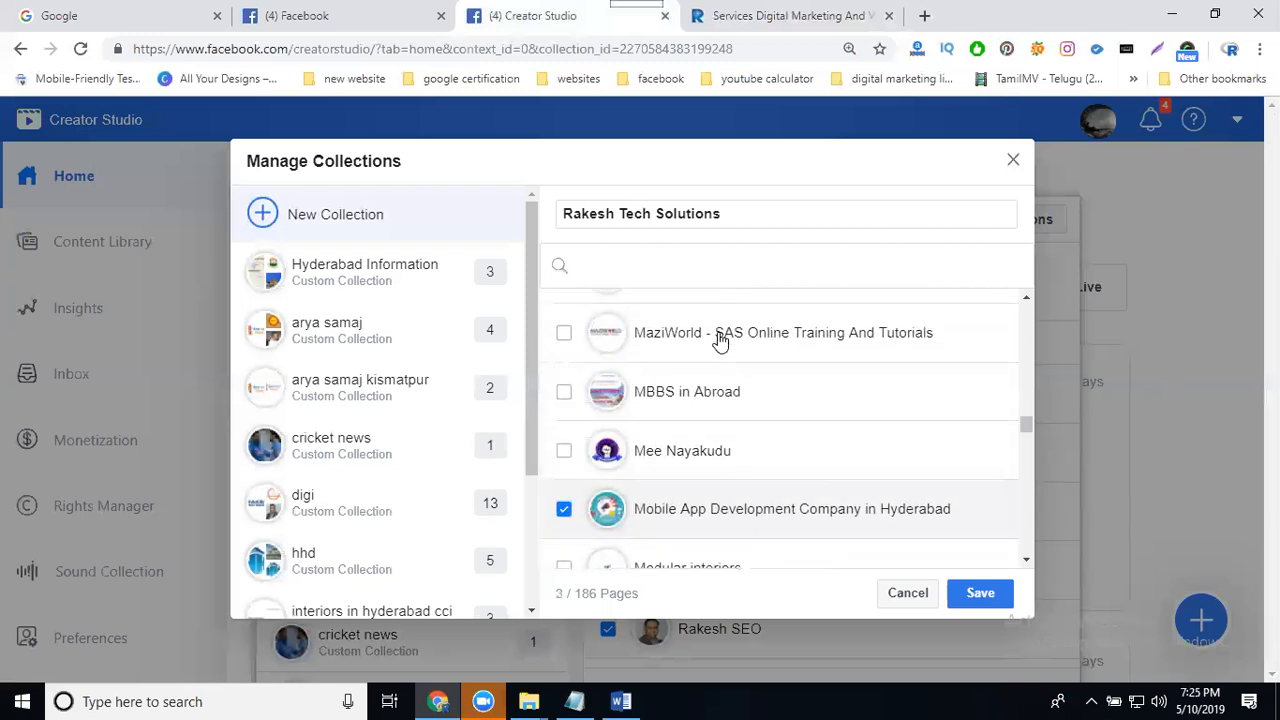
- Add the Rakesh SEO Services and Rakesh Tech Solutions pages to the collection
scroll(720, 341, down, 5)
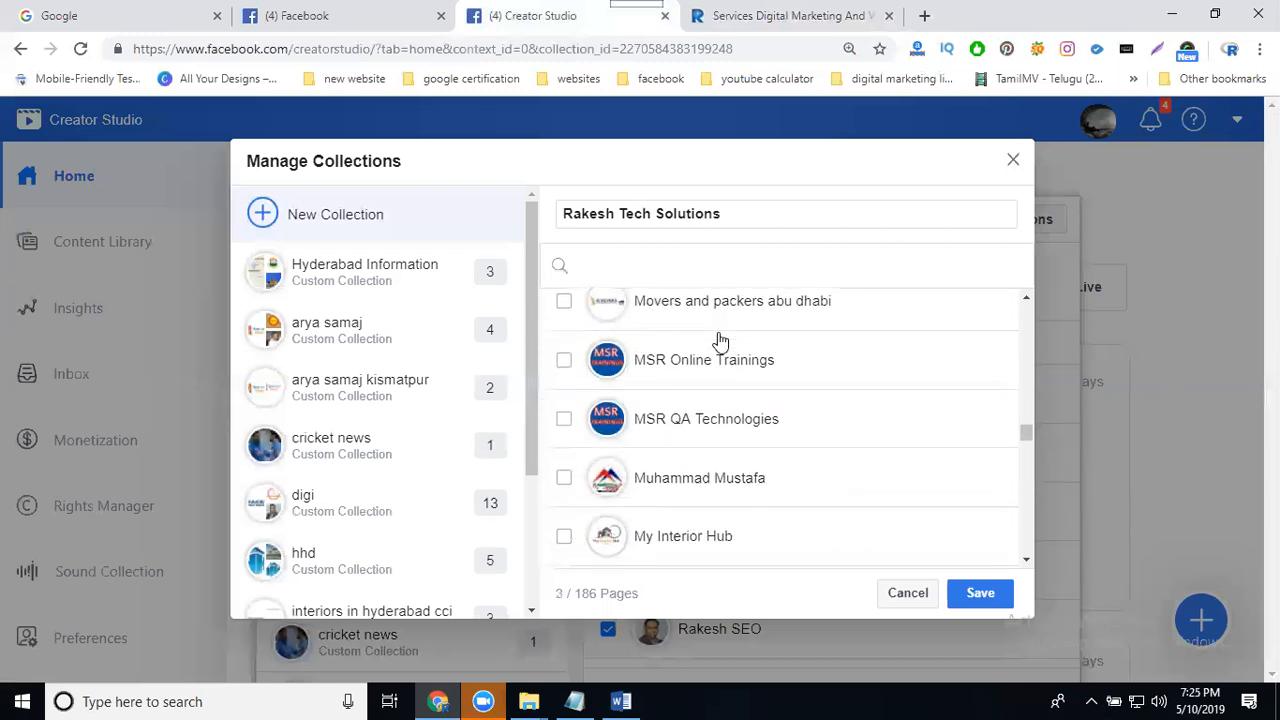
scroll(720, 341, down, 4)
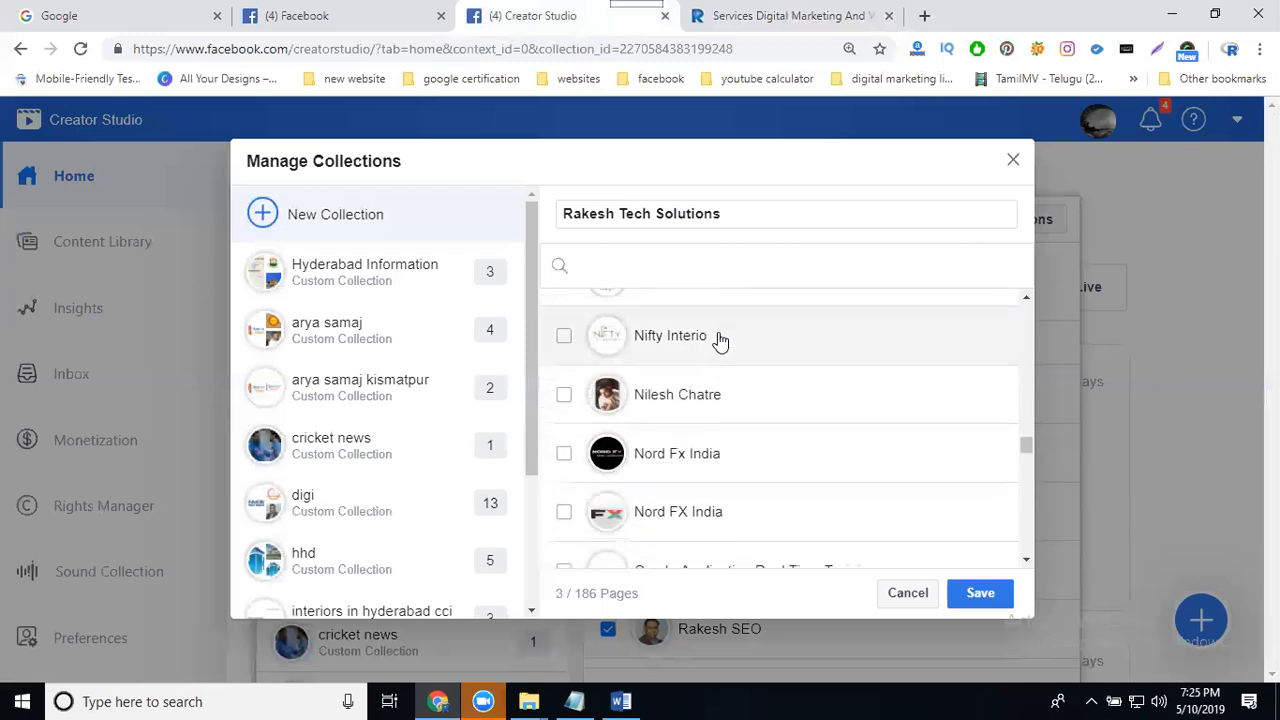
scroll(722, 341, down, 5)
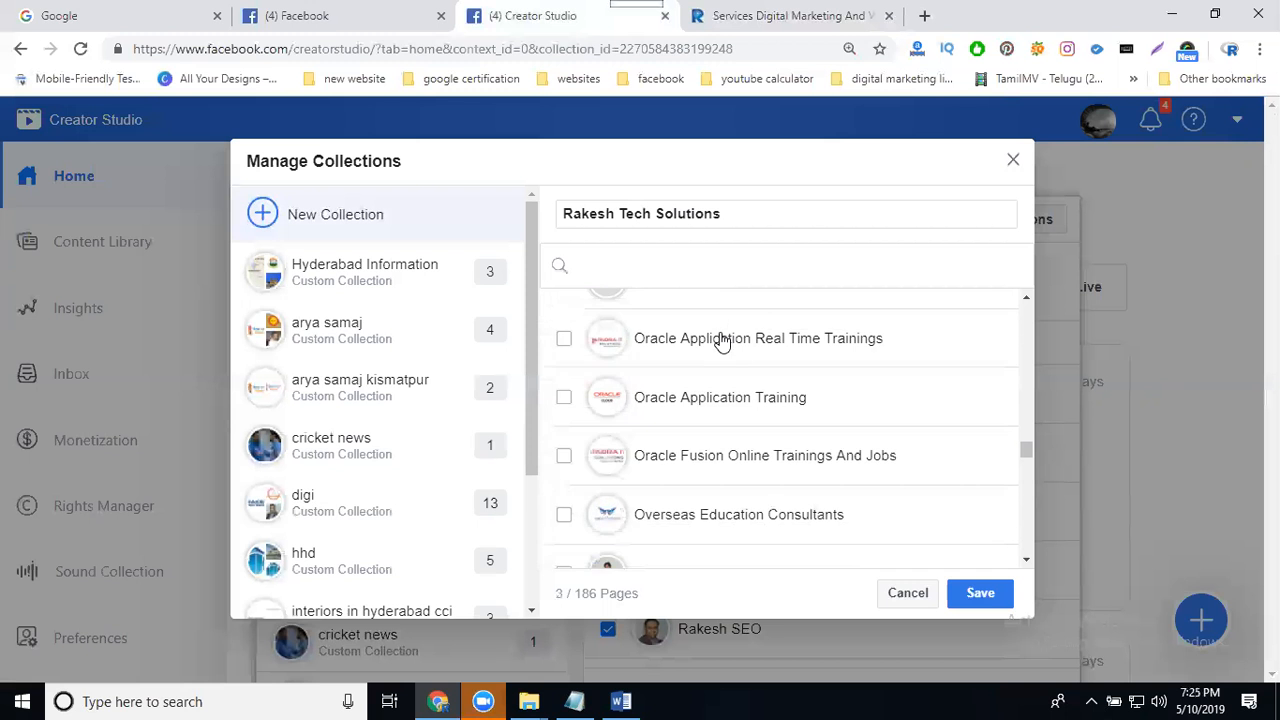
scroll(722, 341, down, 4)
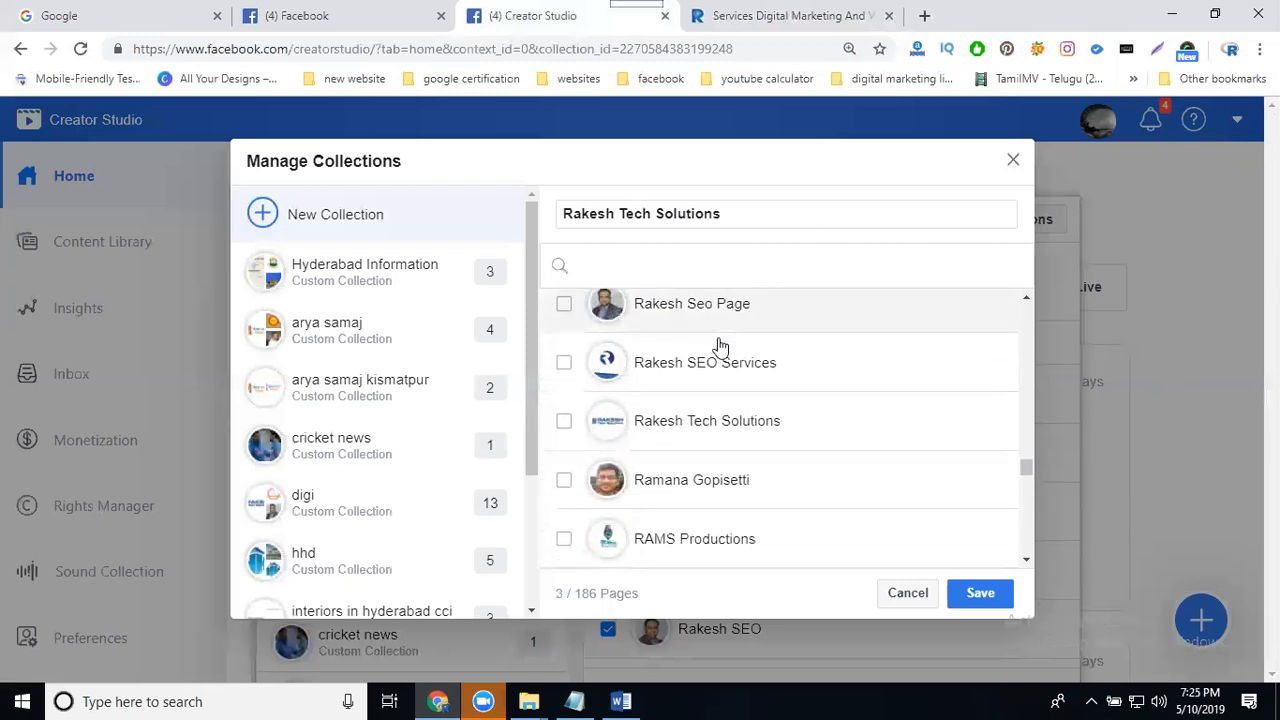
click(712, 370)
click(713, 312)
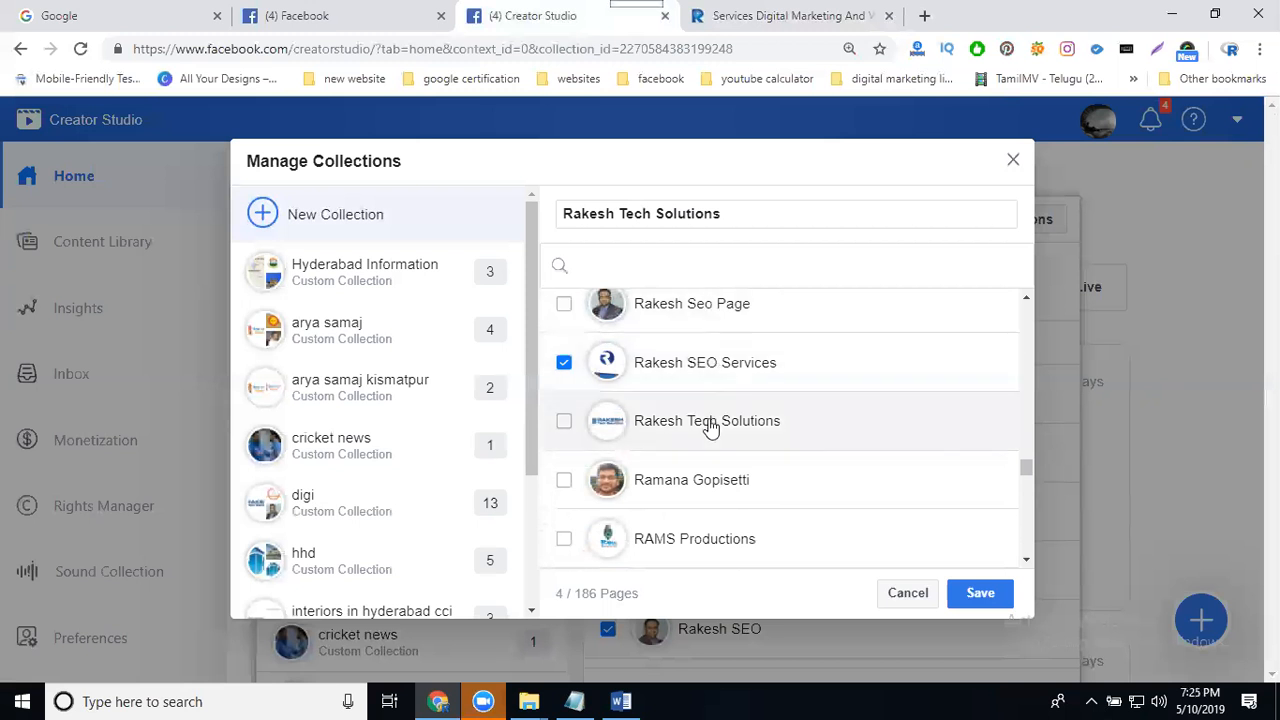
- Scroll through the page list, selecting further pages to add to the collection
scroll(710, 425, down, 4)
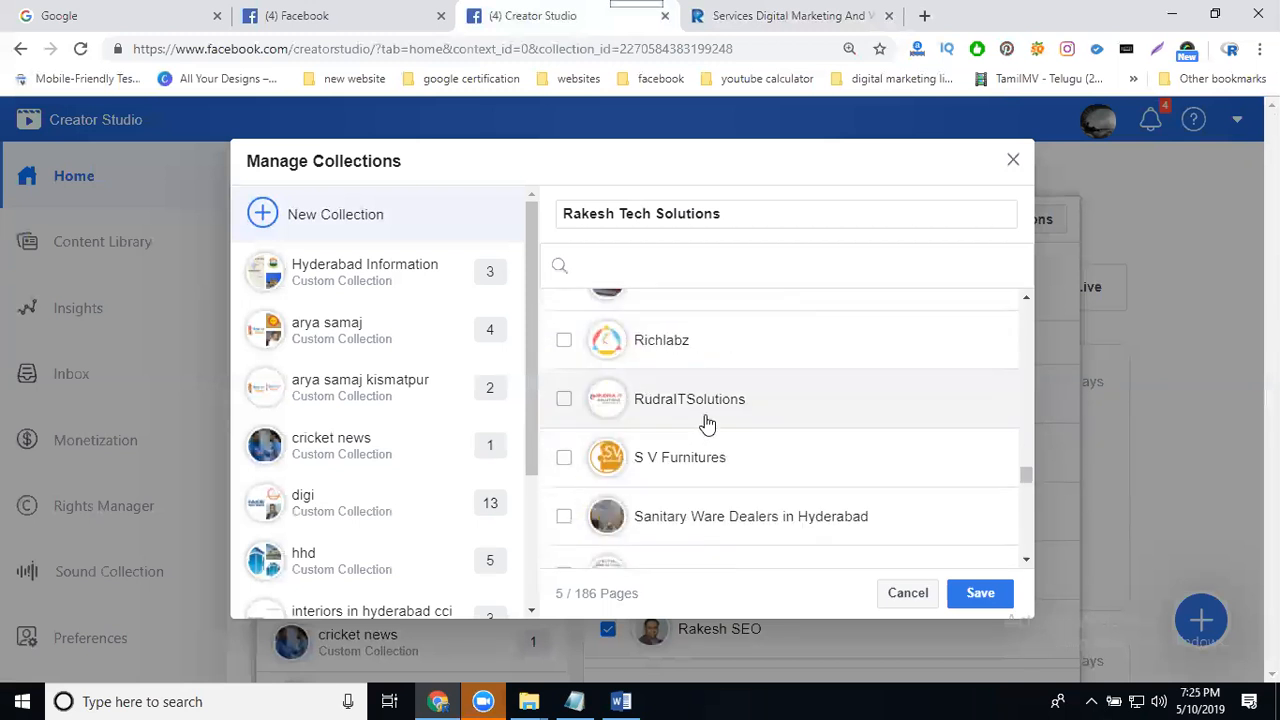
scroll(707, 425, down, 4)
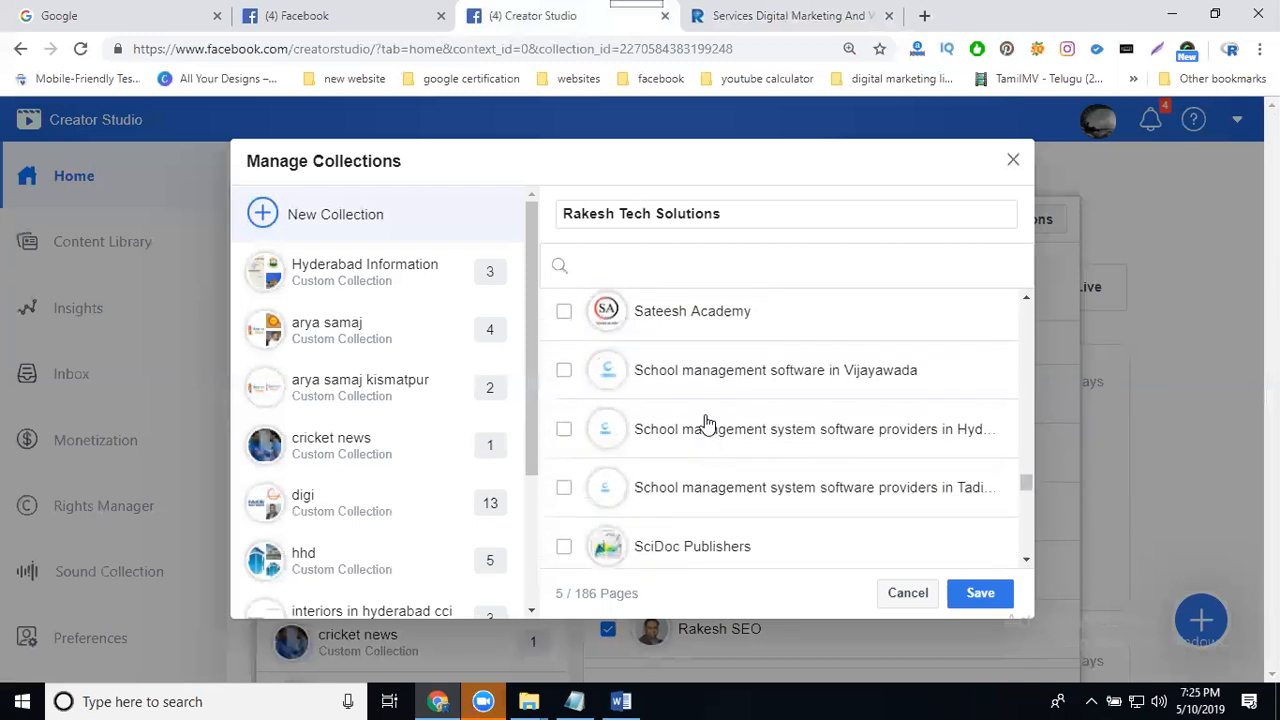
scroll(707, 425, down, 5)
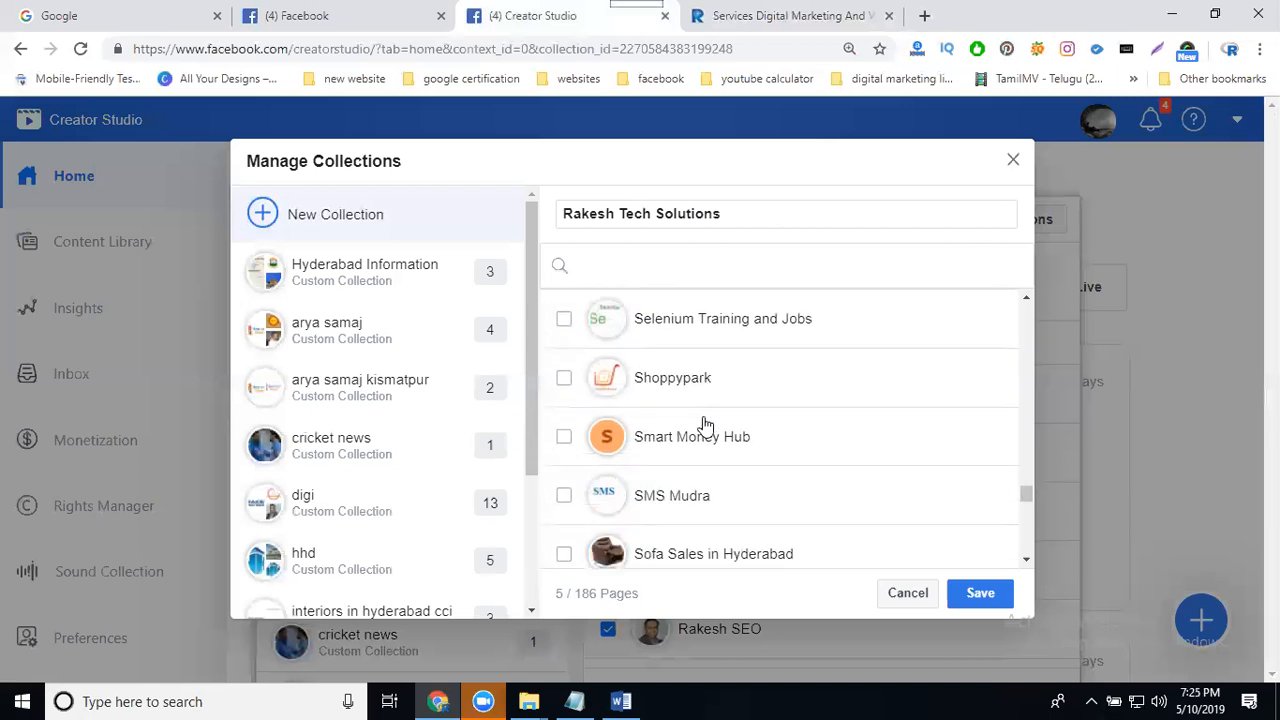
scroll(707, 425, down, 4)
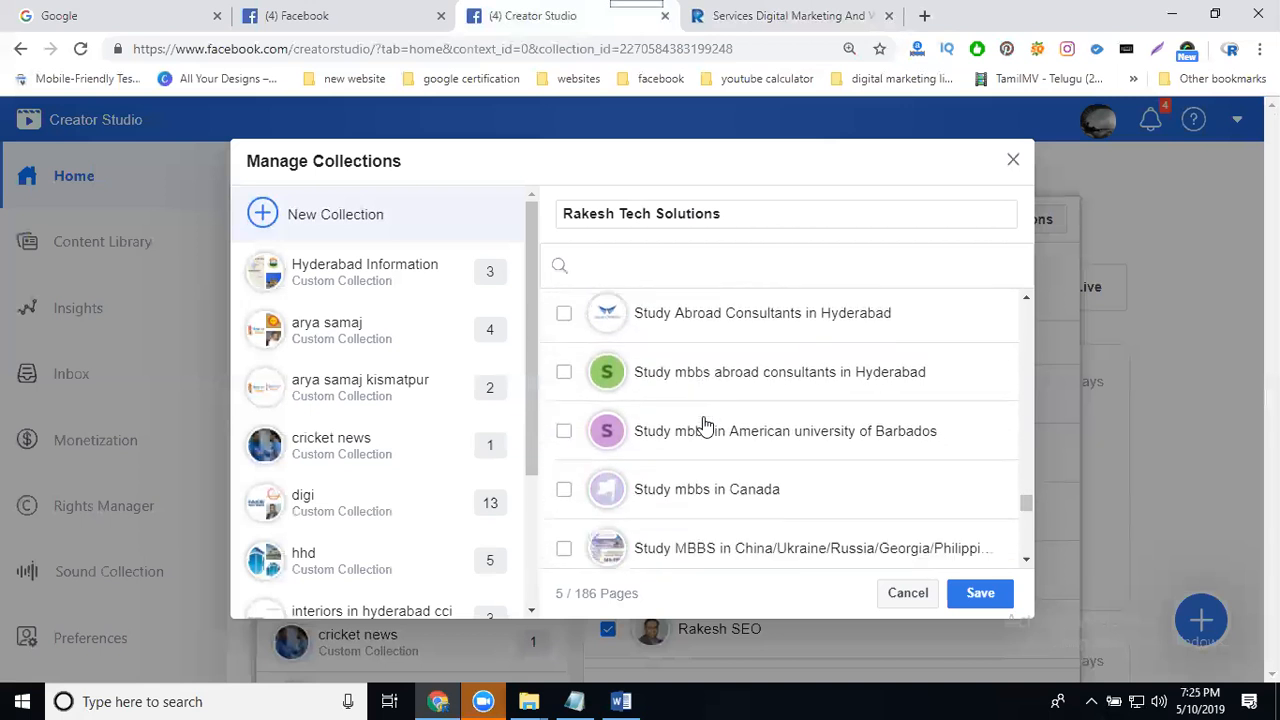
scroll(705, 426, down, 4)
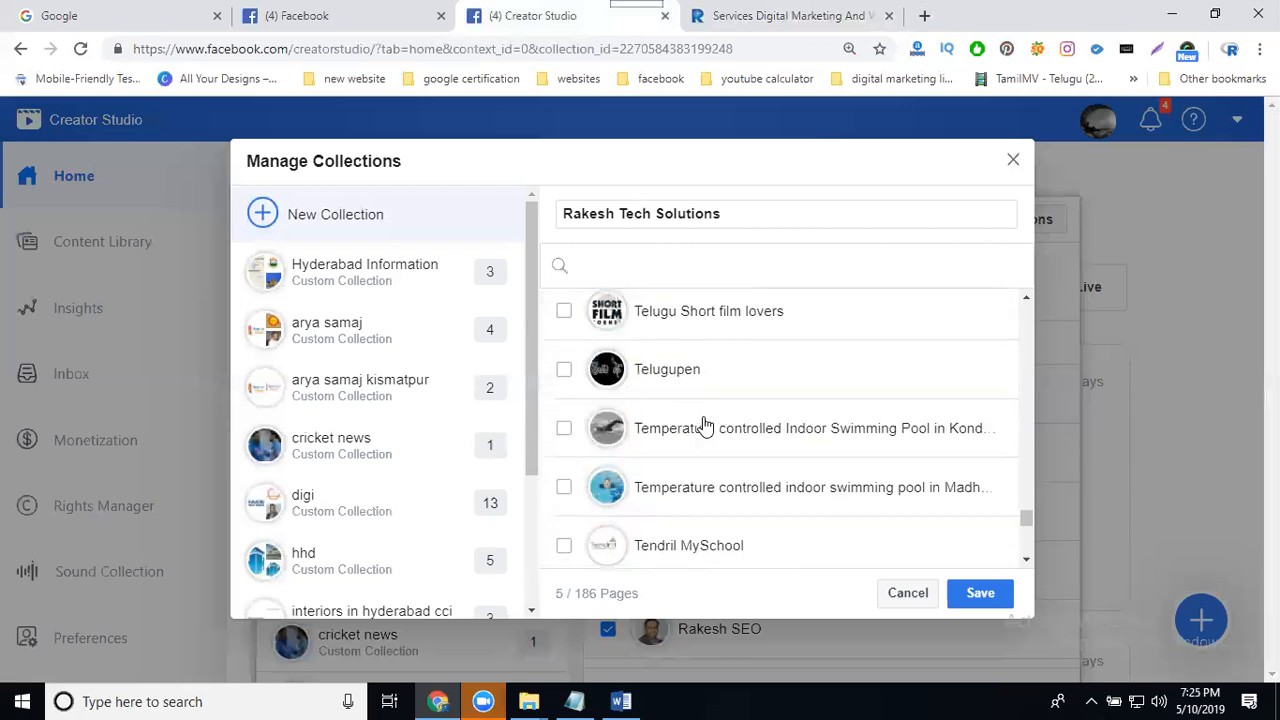
scroll(705, 426, down, 4)
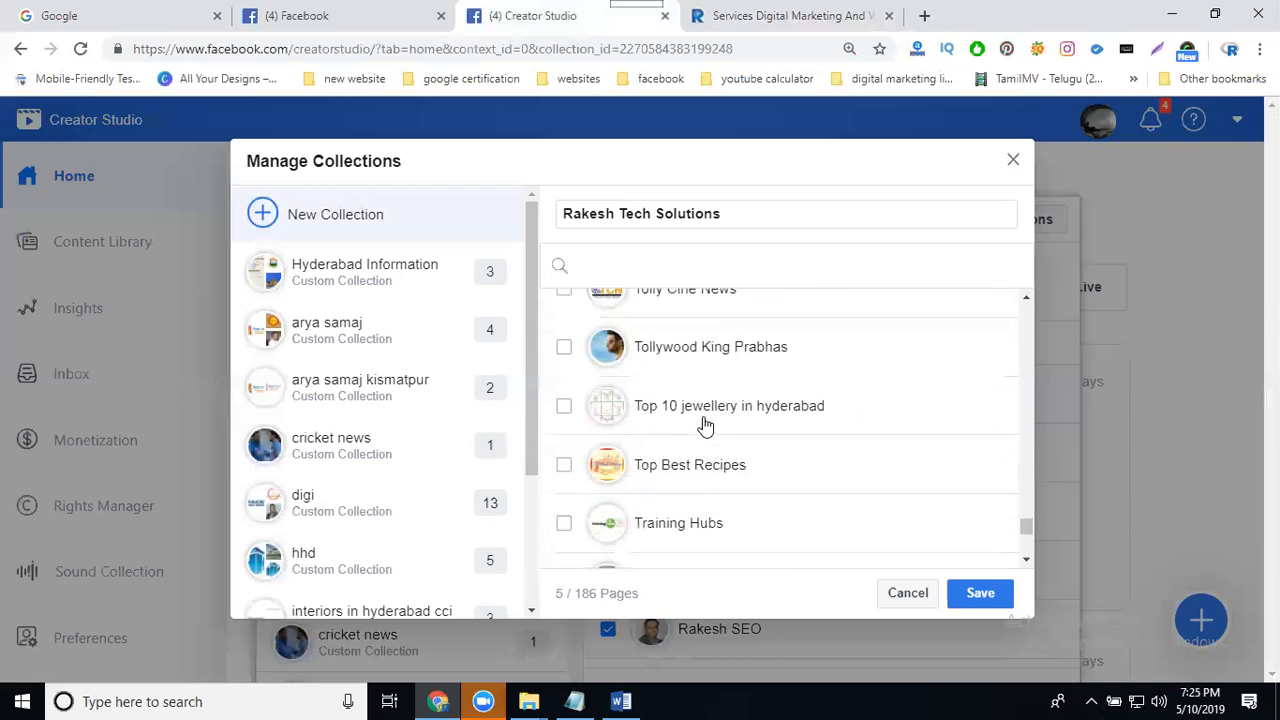
scroll(705, 426, down, 3)
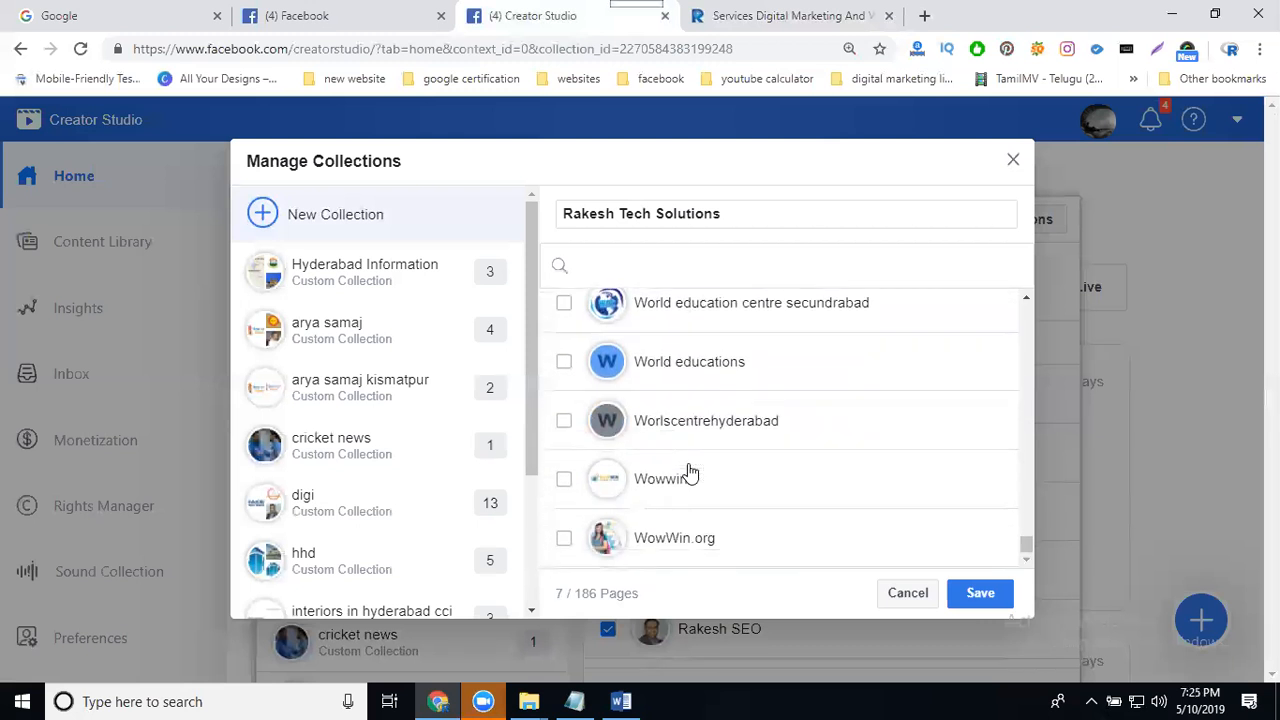
scroll(689, 473, up, 10)
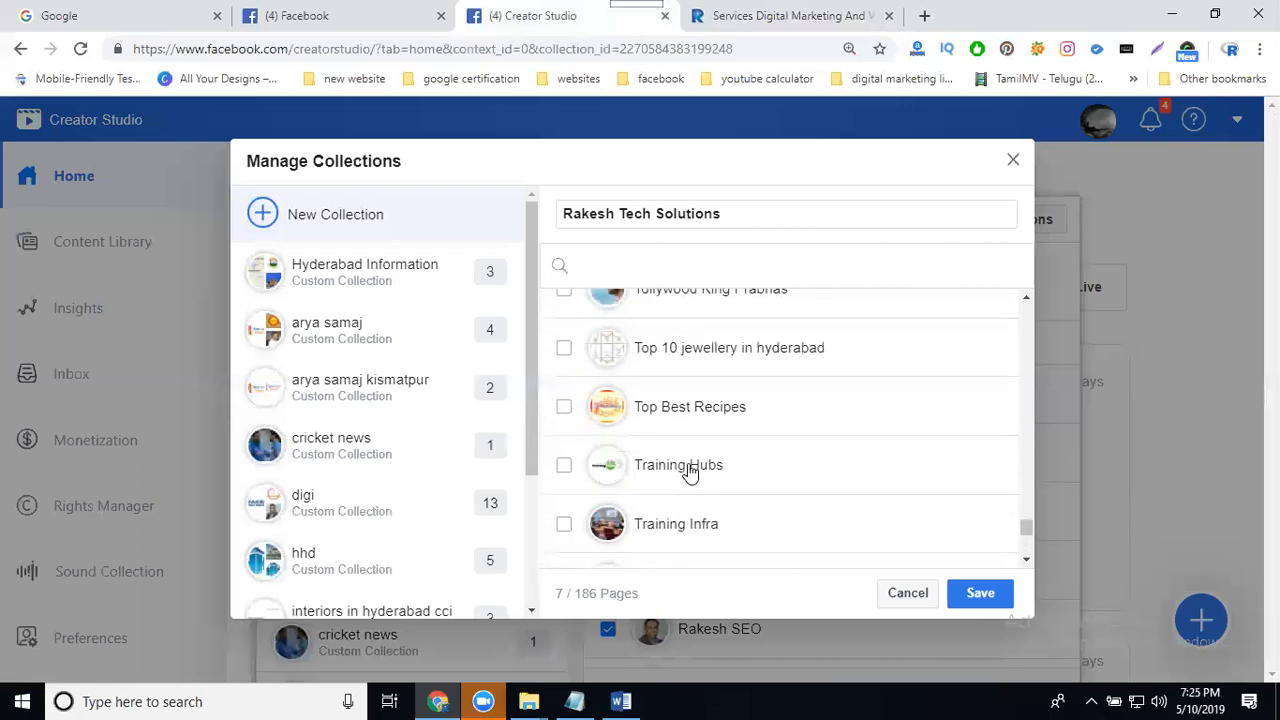
scroll(689, 473, up, 3)
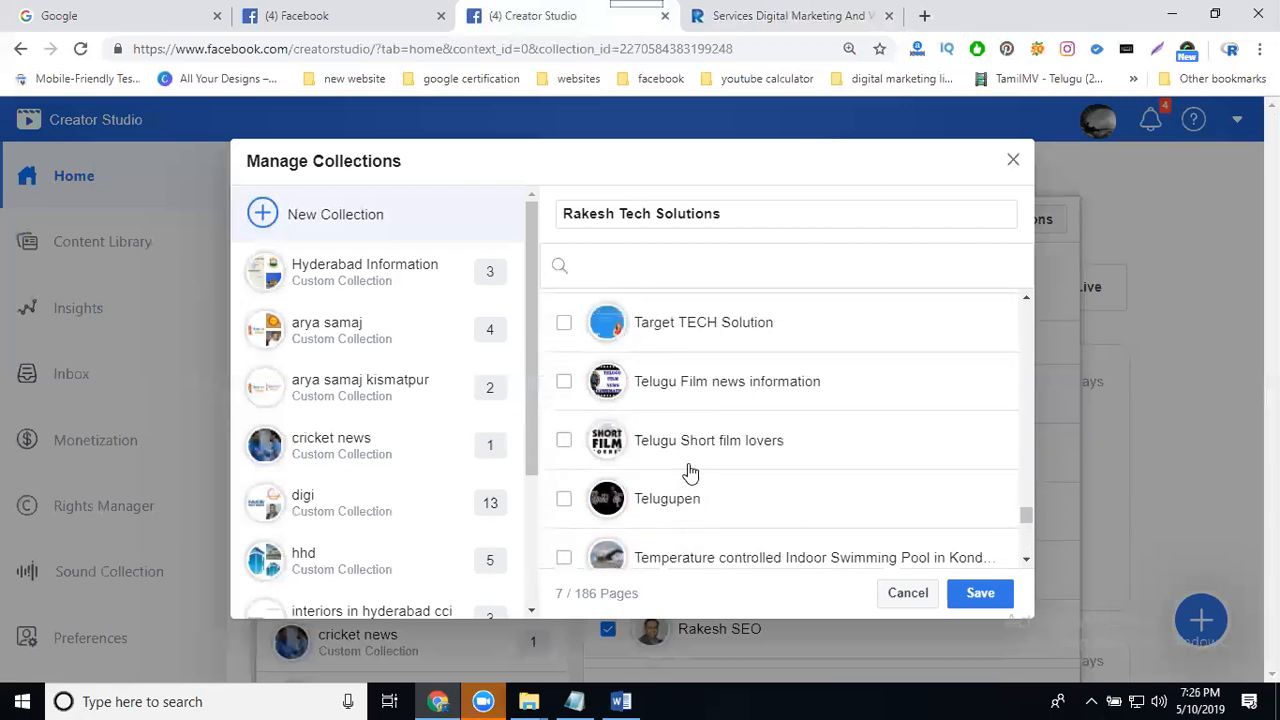
scroll(689, 473, up, 4)
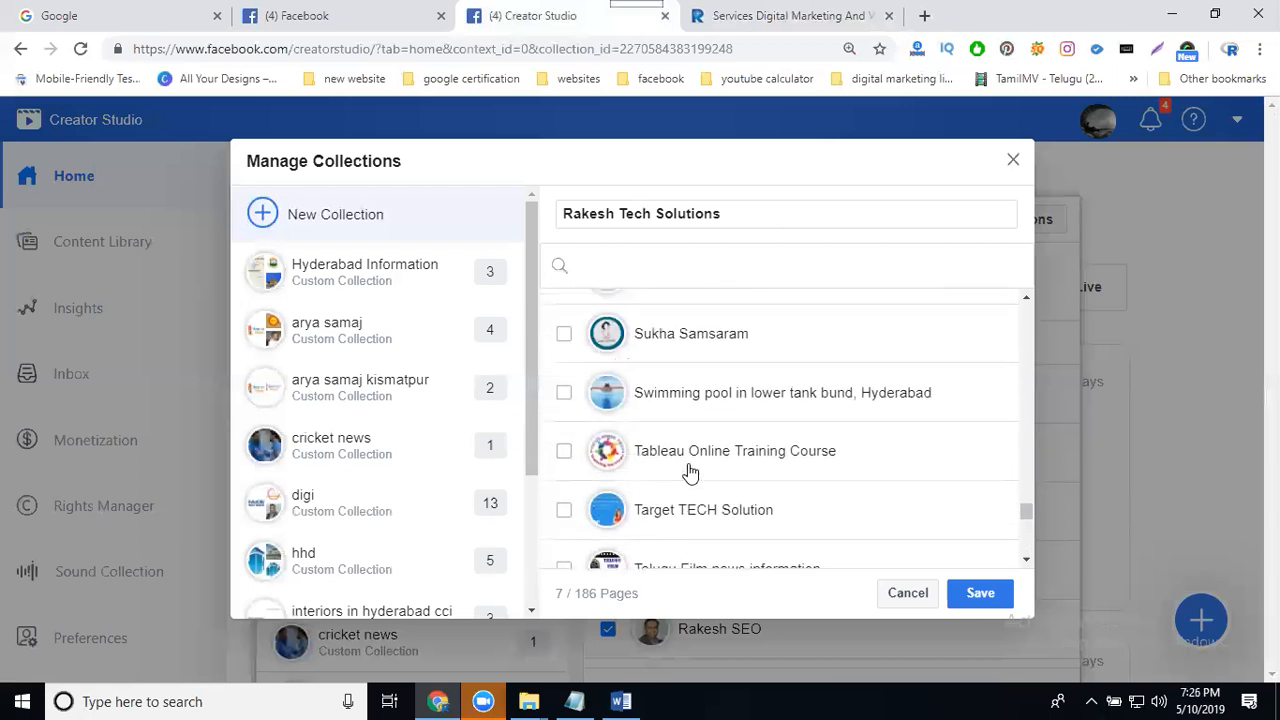
scroll(689, 473, up, 2)
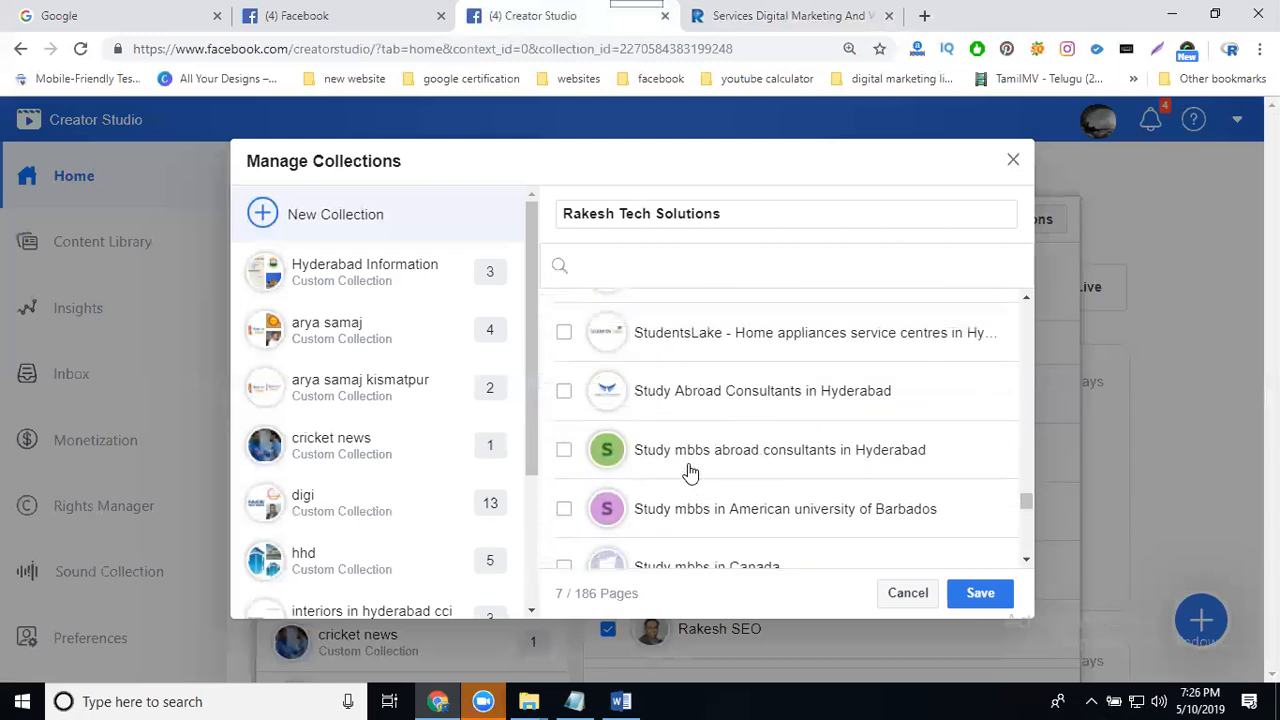
scroll(689, 473, up, 1)
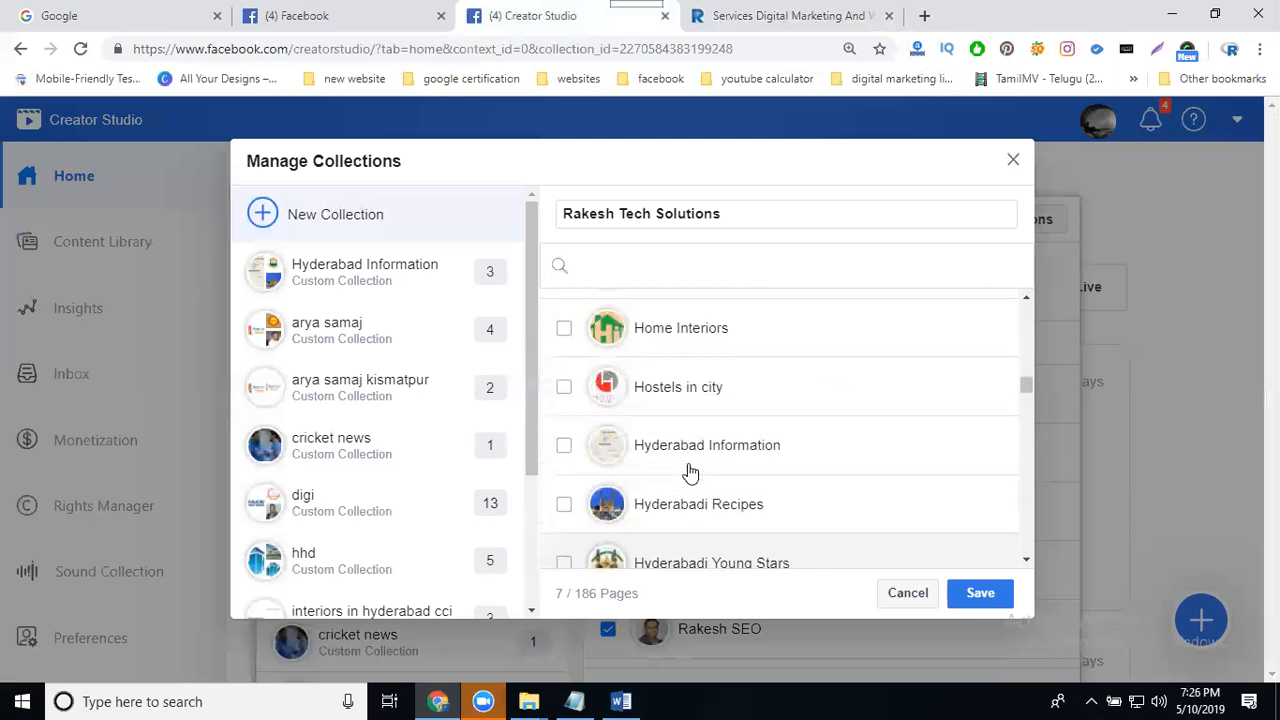
- Add the Freelance Content Writing Hyderabad page and save the new collection
scroll(690, 472, up, 3)
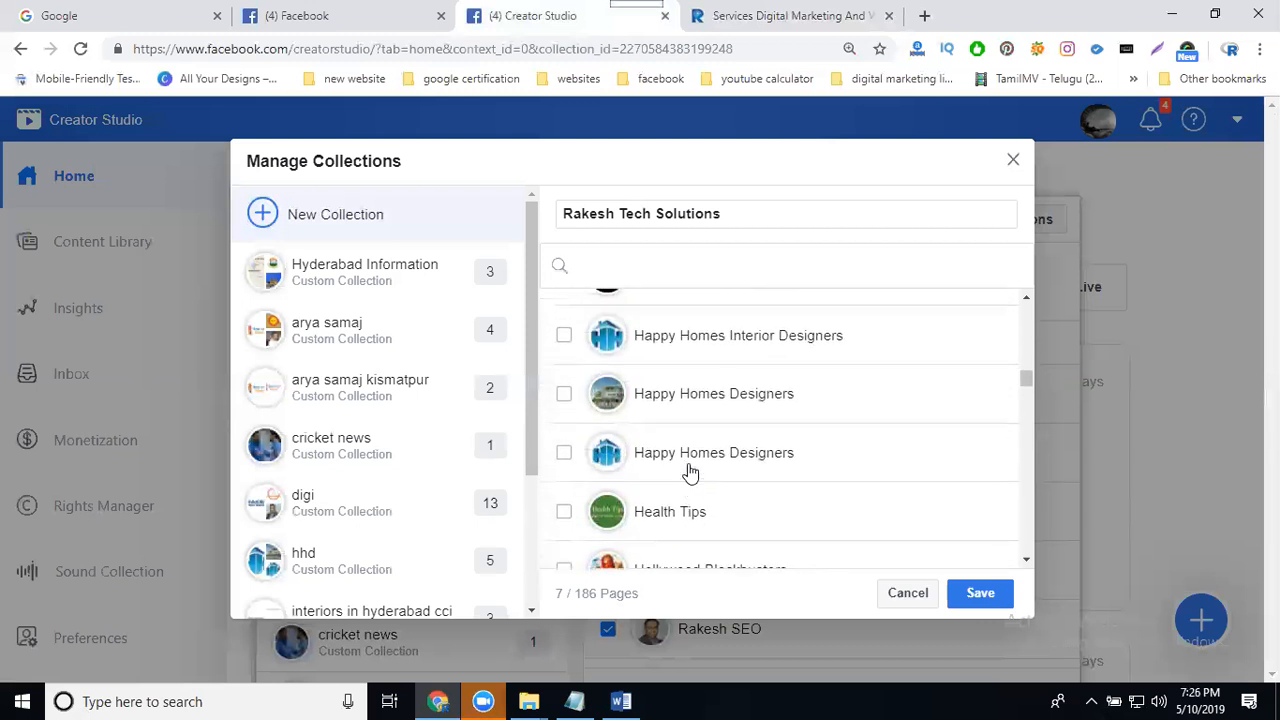
scroll(690, 472, up, 3)
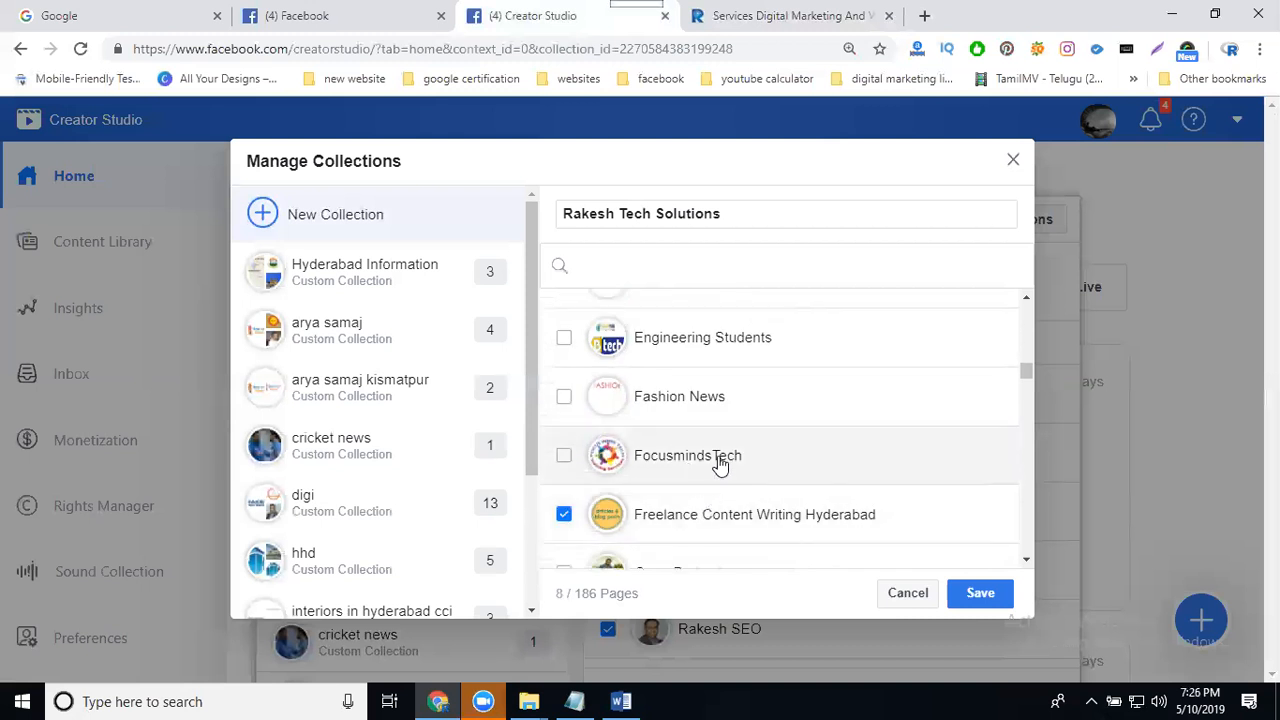
scroll(720, 466, up, 5)
scroll(720, 465, up, 3)
scroll(720, 465, up, 7)
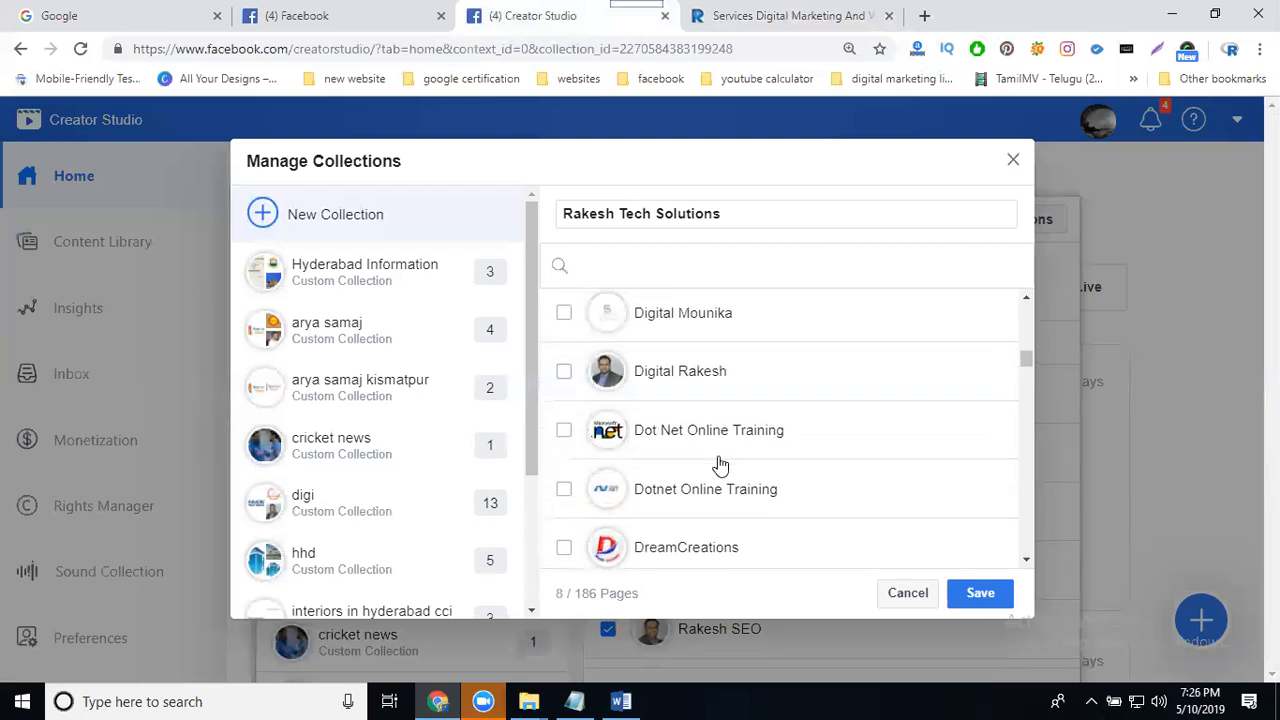
scroll(720, 465, up, 2)
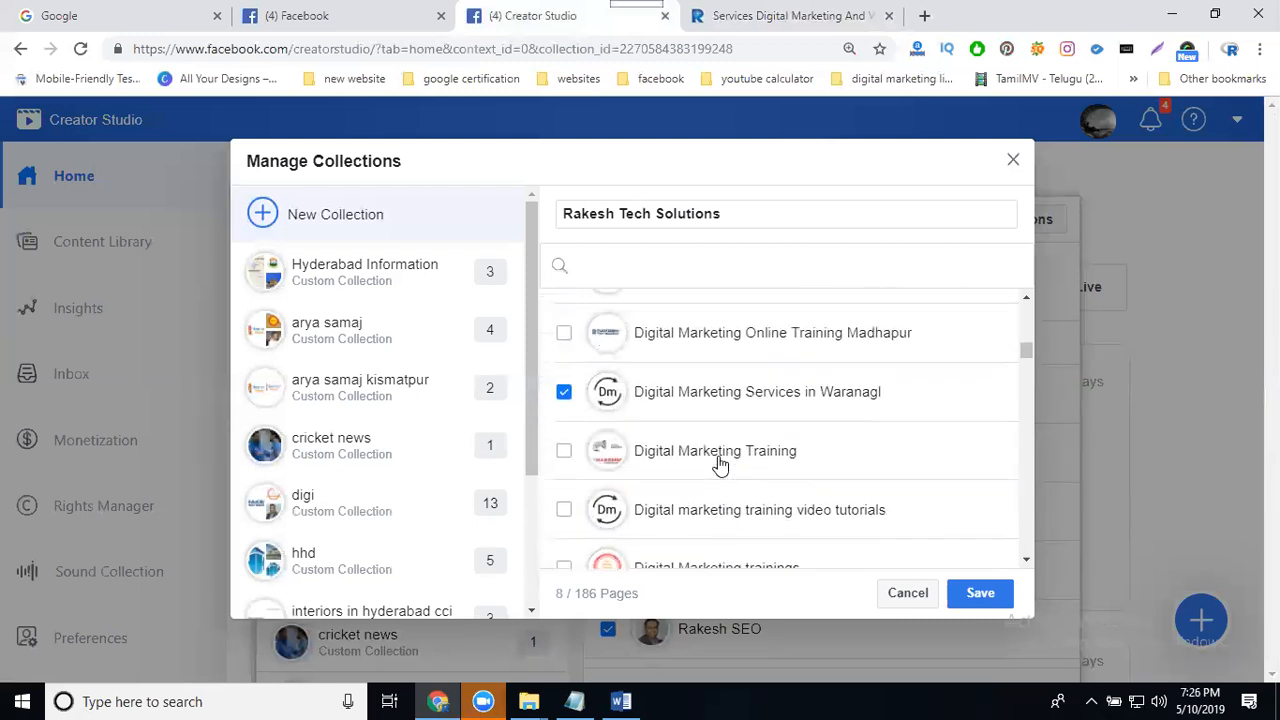
scroll(720, 465, up, 3)
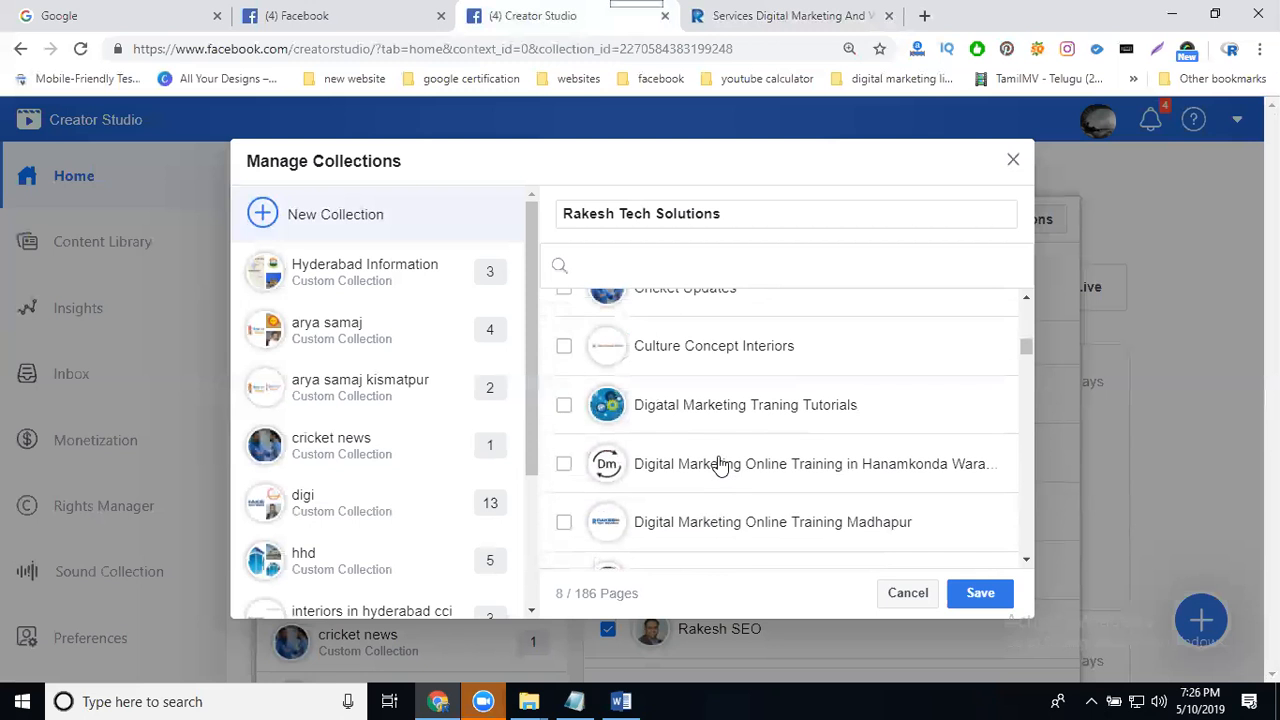
scroll(720, 465, up, 2)
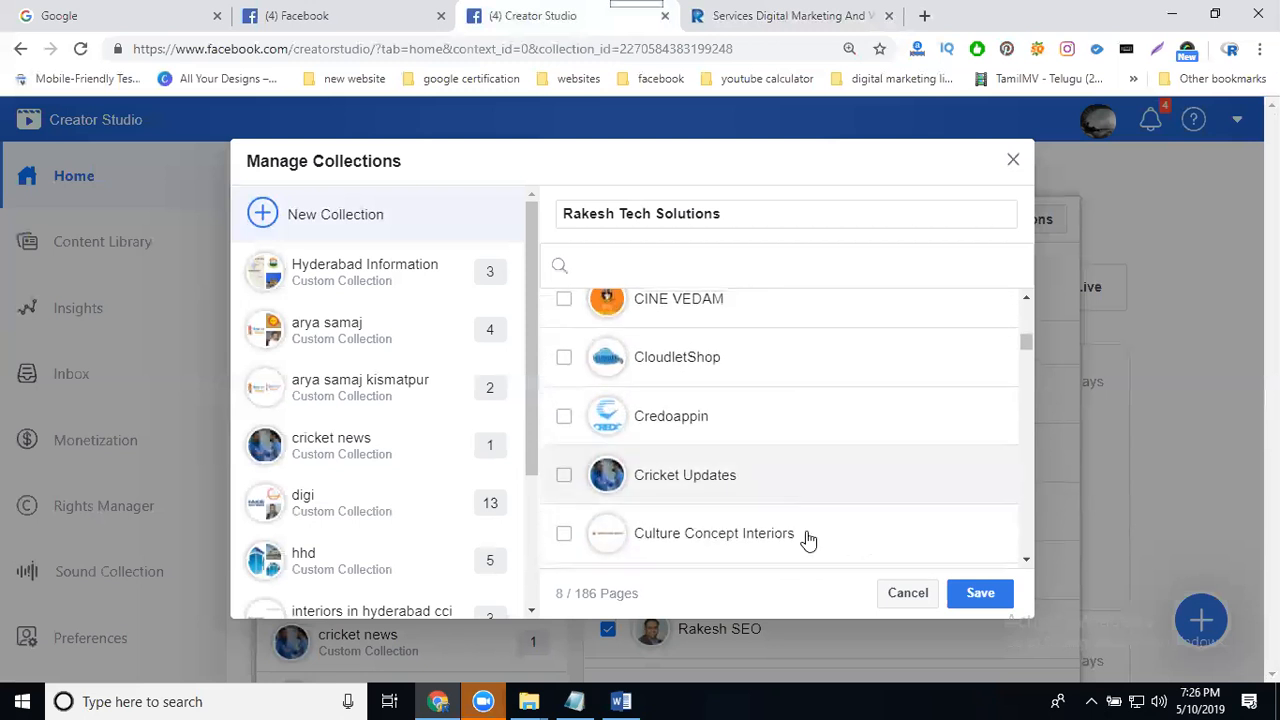
click(981, 595)
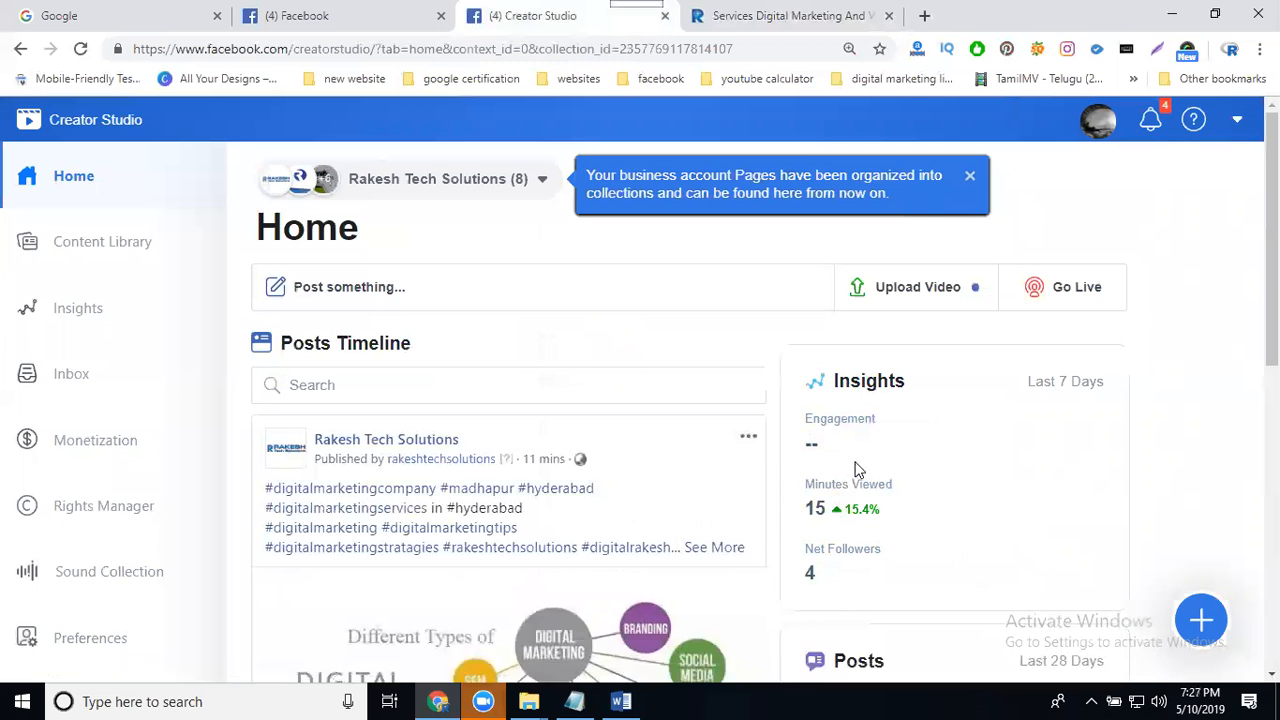
- Open the monetization eligibility status for the Rakesh Tech Solutions page within the collection
click(98, 447)
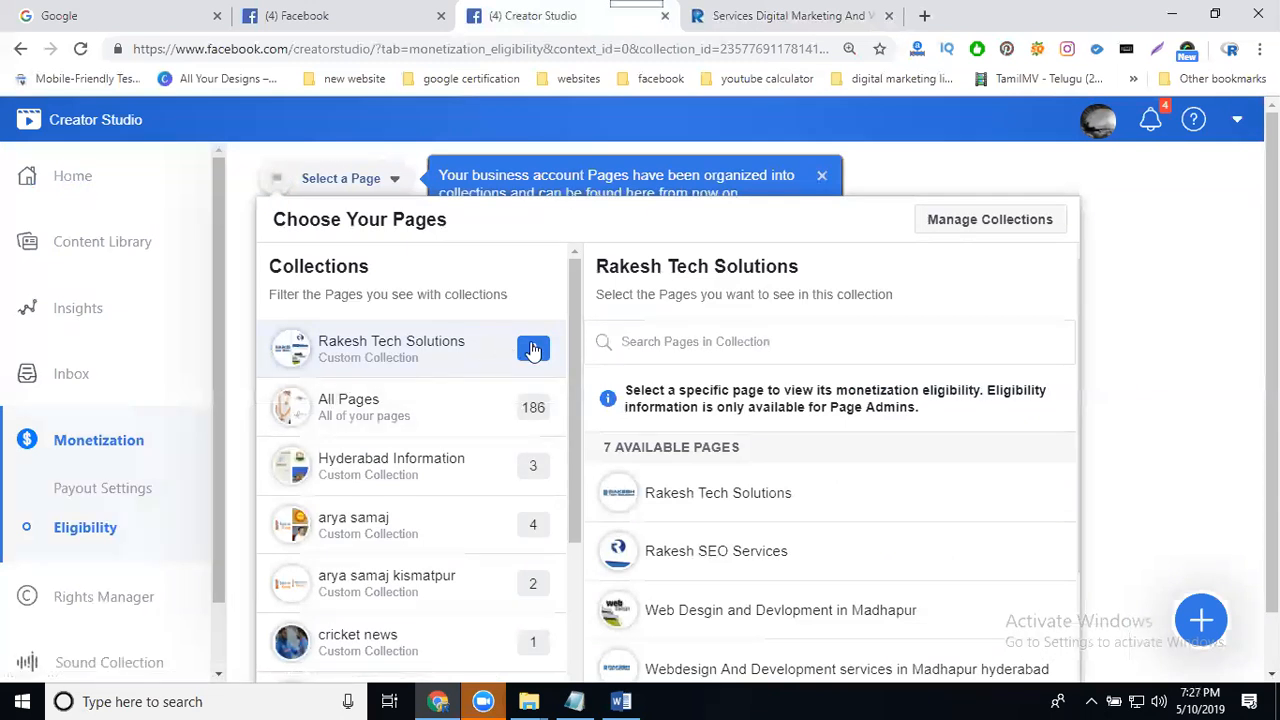
click(701, 488)
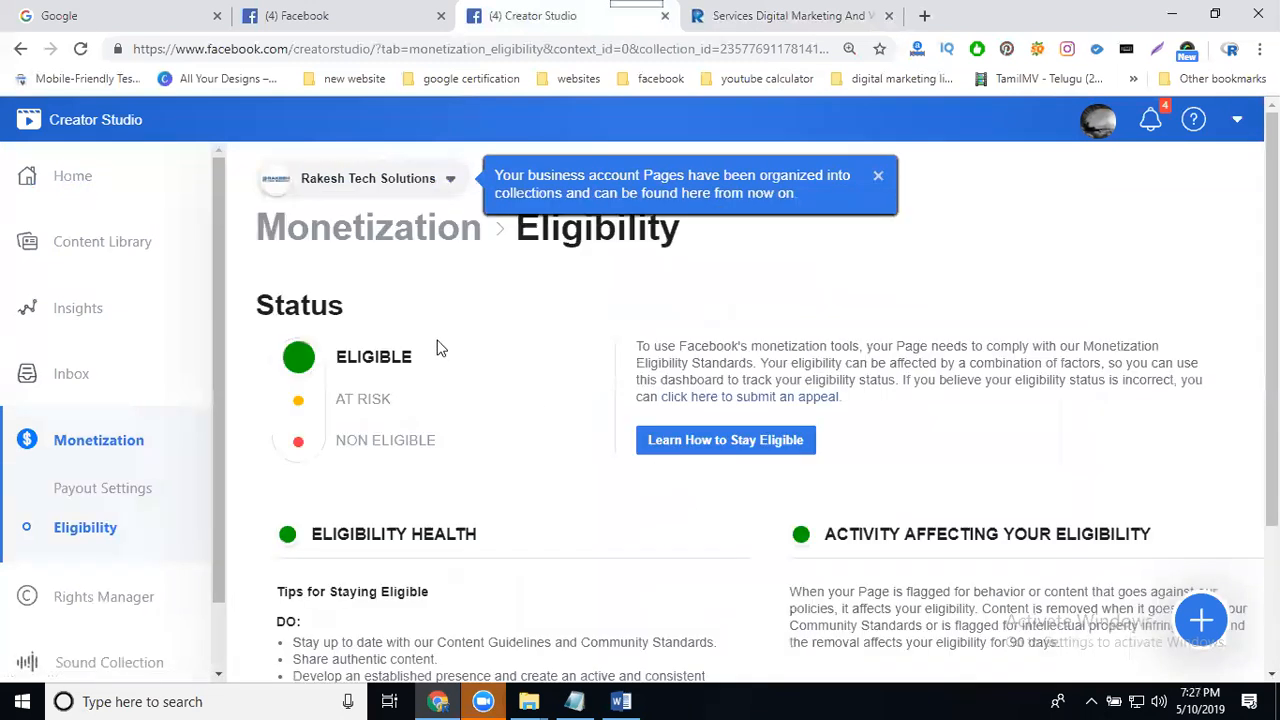
scroll(489, 372, down, 2)
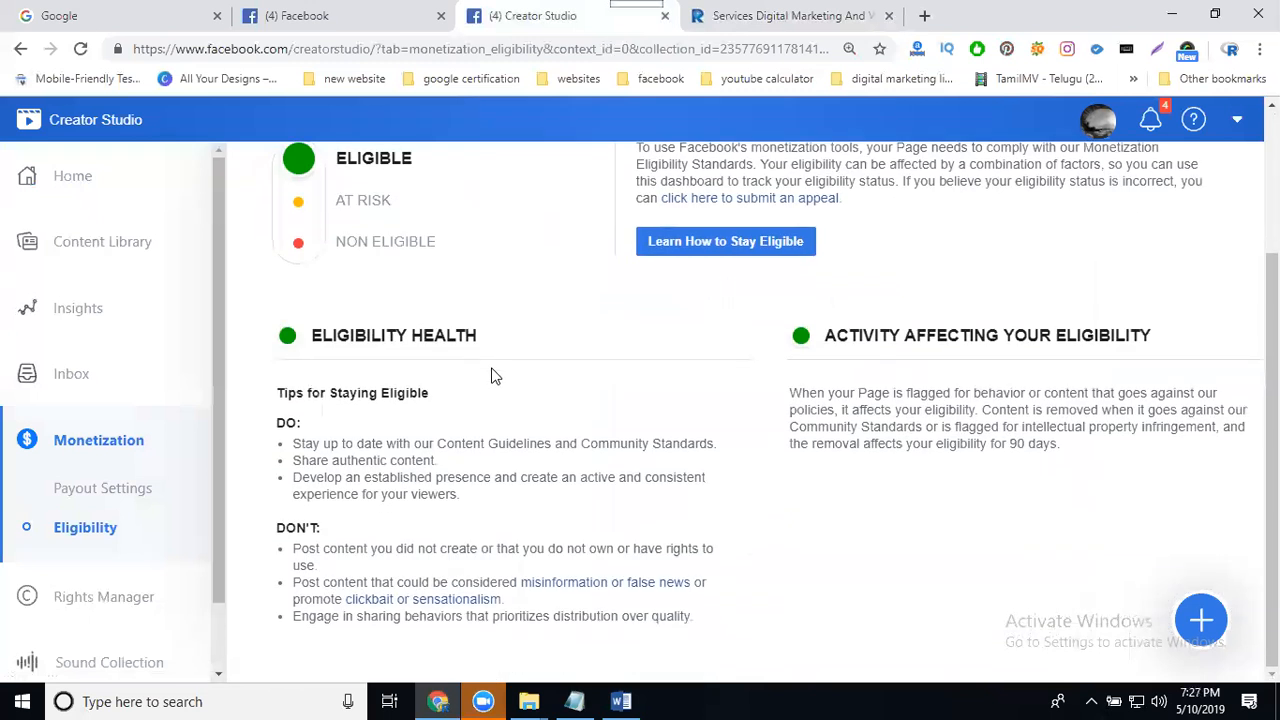
- Return to Home and browse the collection's posts timeline
click(84, 192)
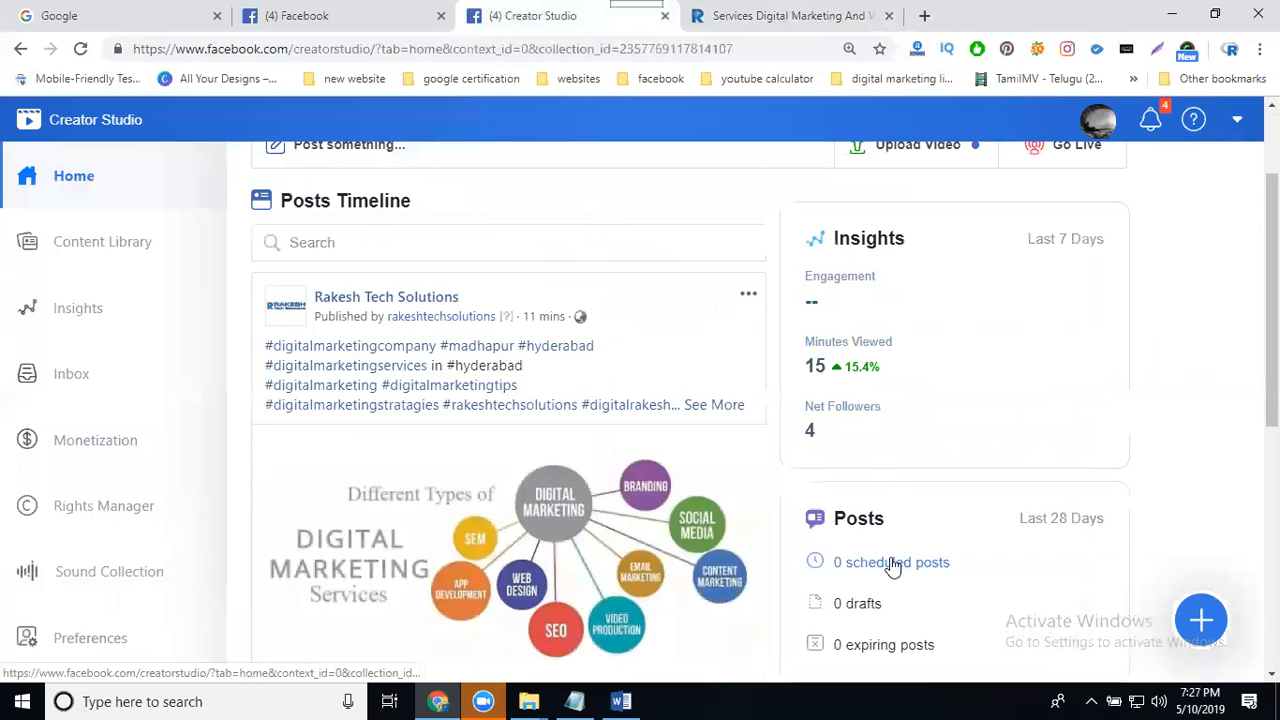
scroll(880, 545, down, 1)
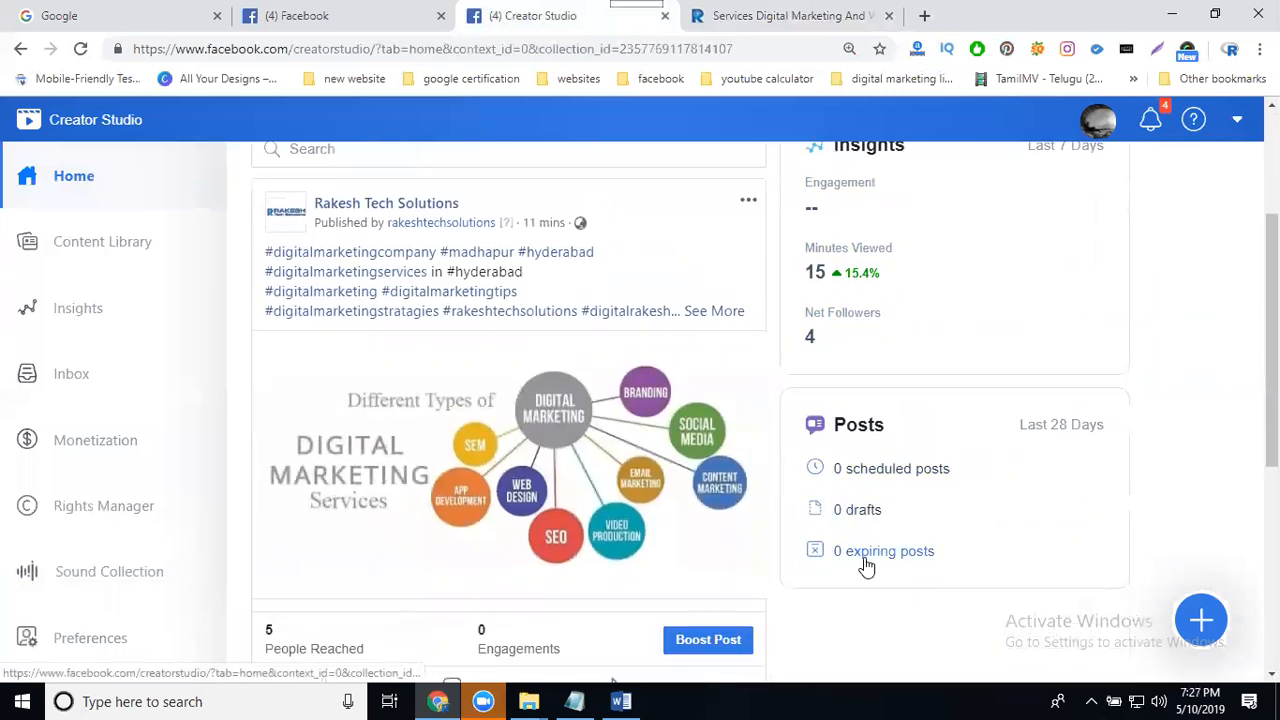
scroll(500, 420, down, 2)
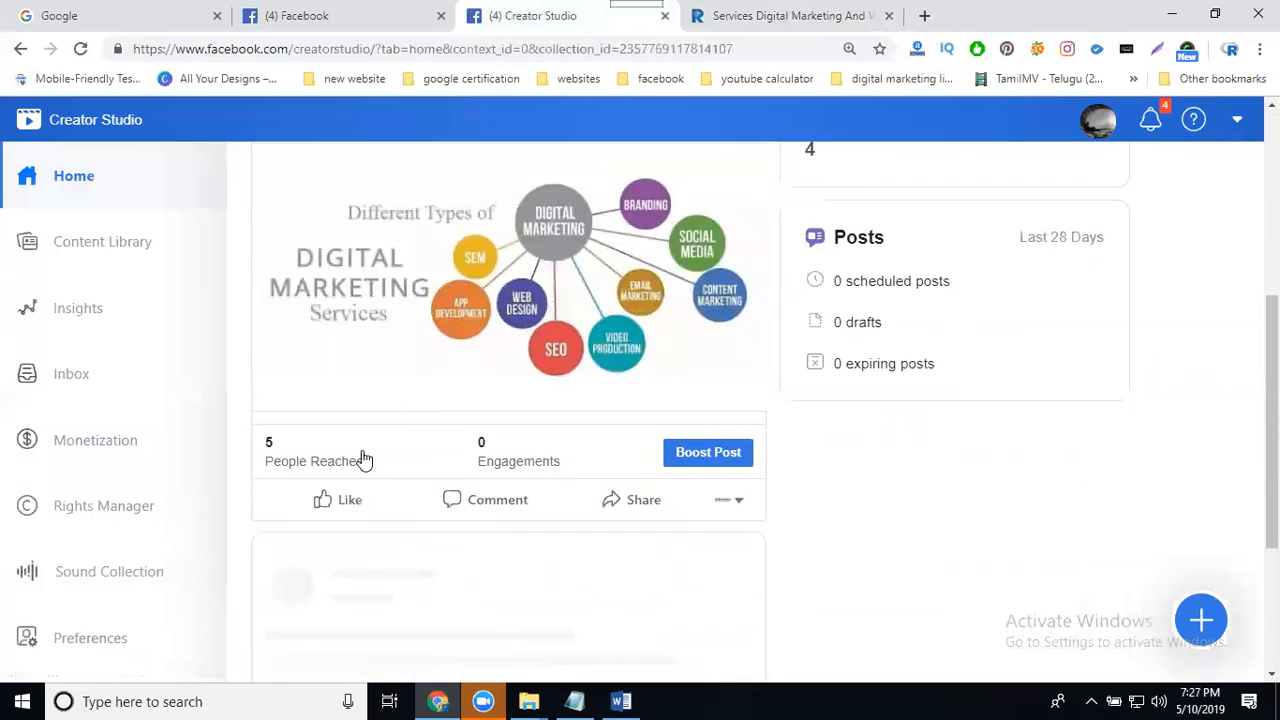
scroll(365, 458, down, 6)
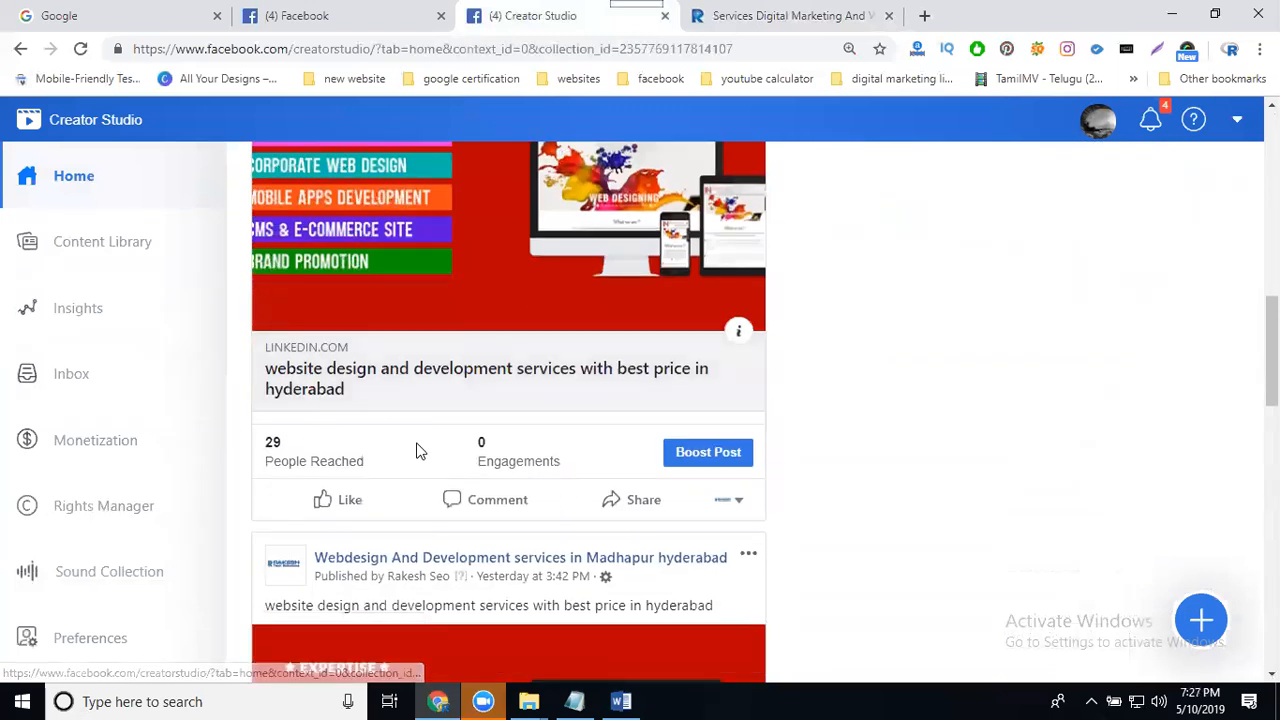
scroll(418, 452, down, 5)
scroll(450, 510, down, 2)
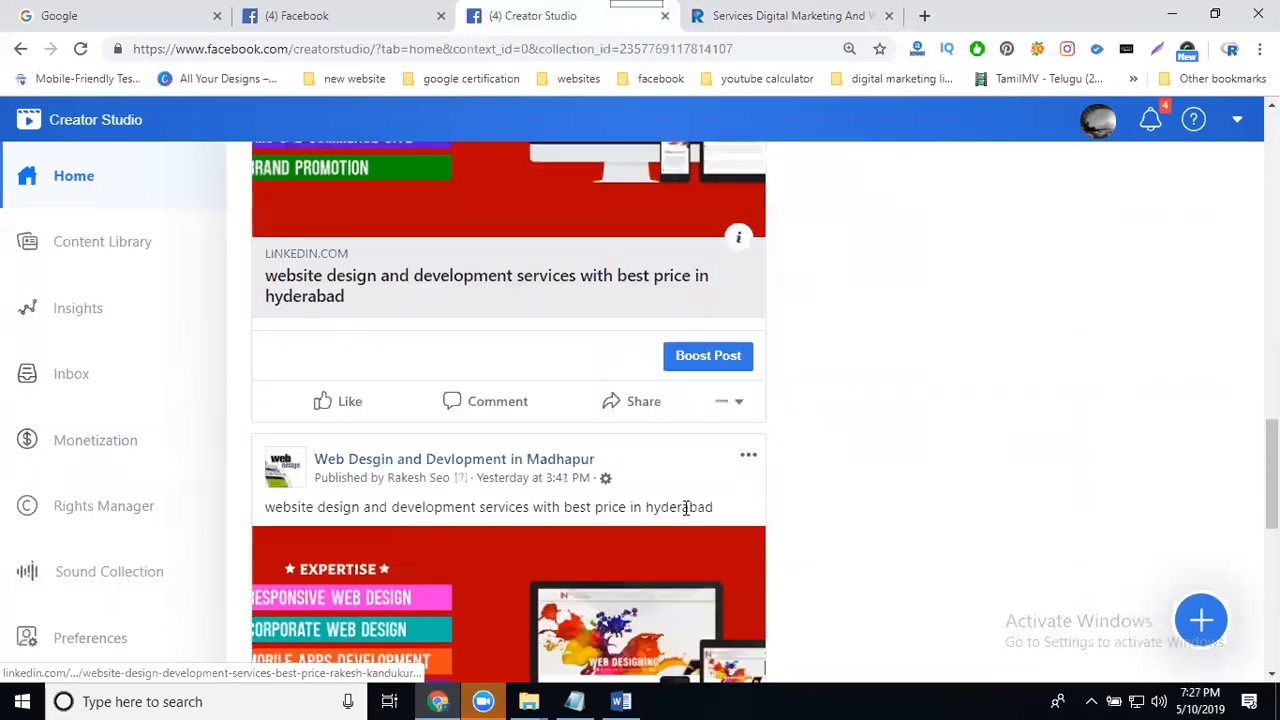
- Start creating a new post from the Rakesh Tech Solutions page
click(1199, 620)
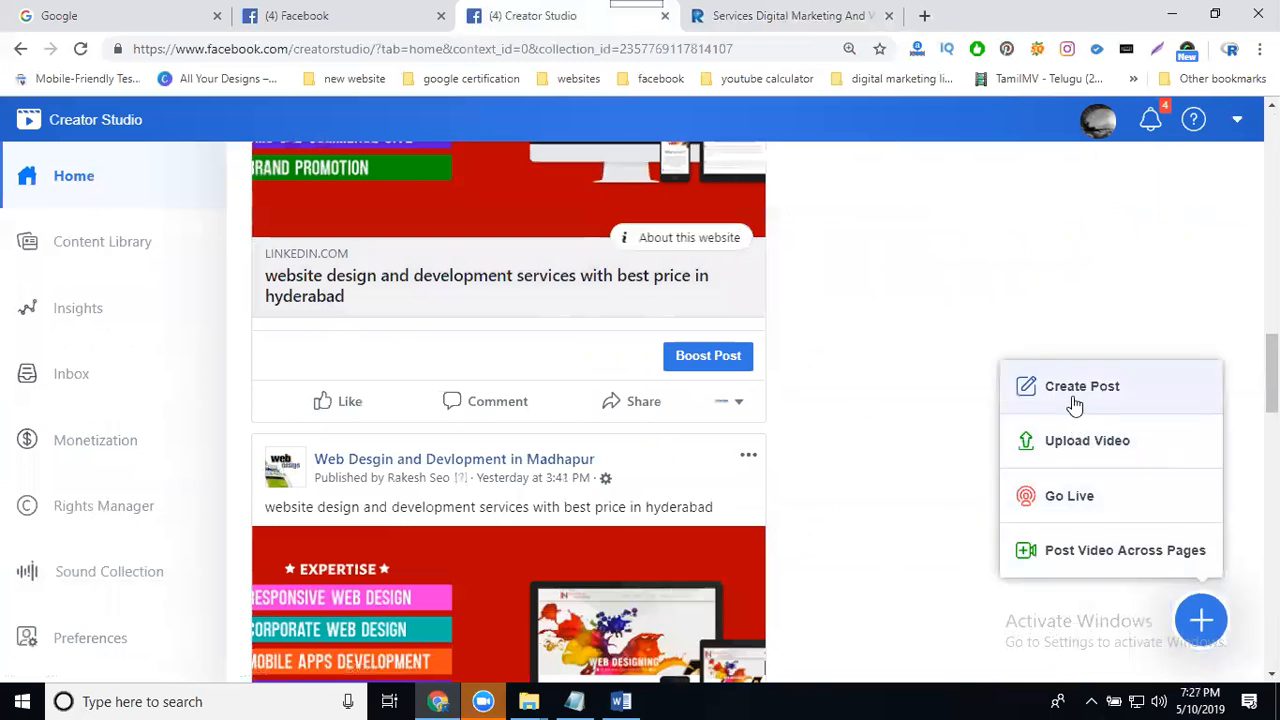
click(1074, 398)
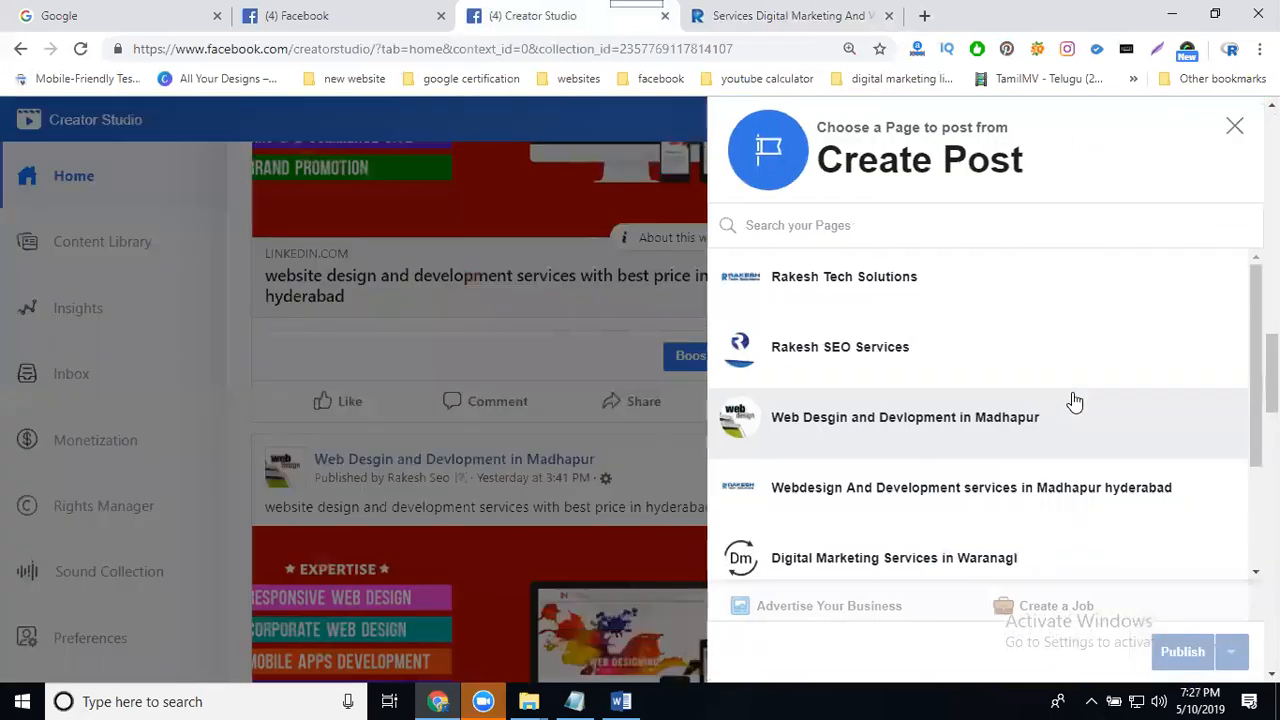
click(862, 275)
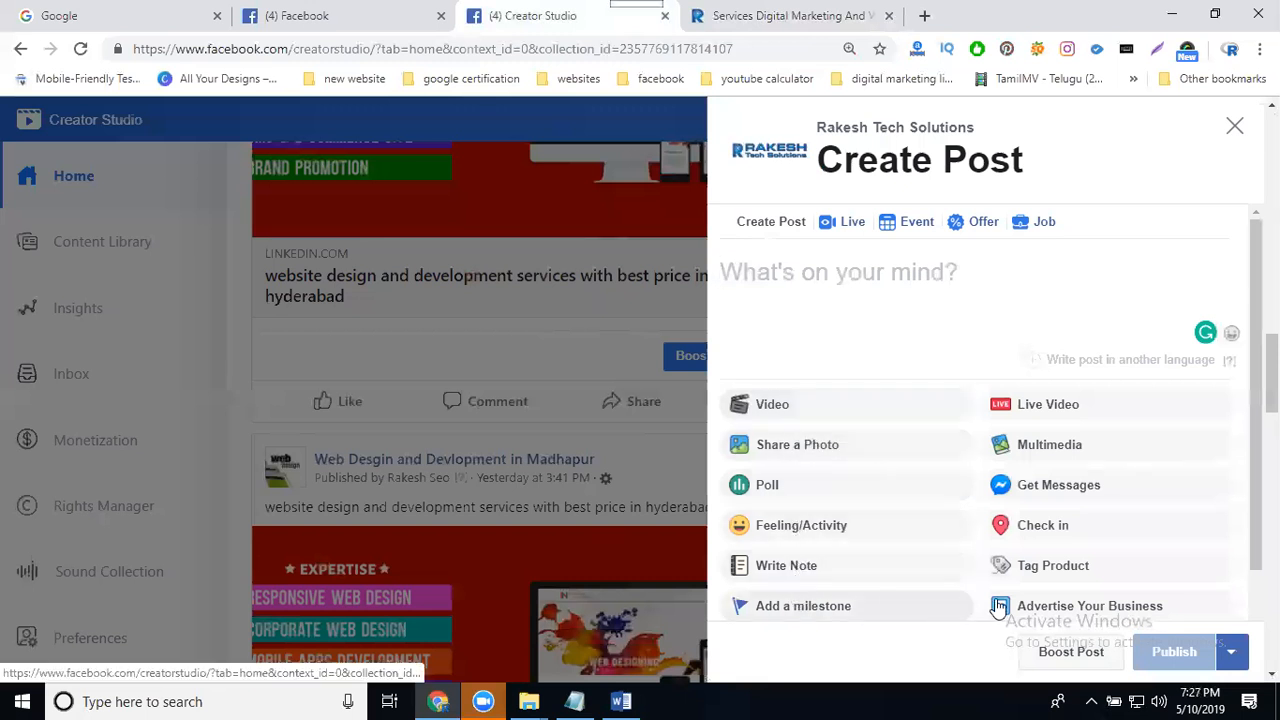
- Upload the video "Digital Marketing Services in Madhapur Hyderabad" from the rts services 2019 videos and images folder
click(838, 411)
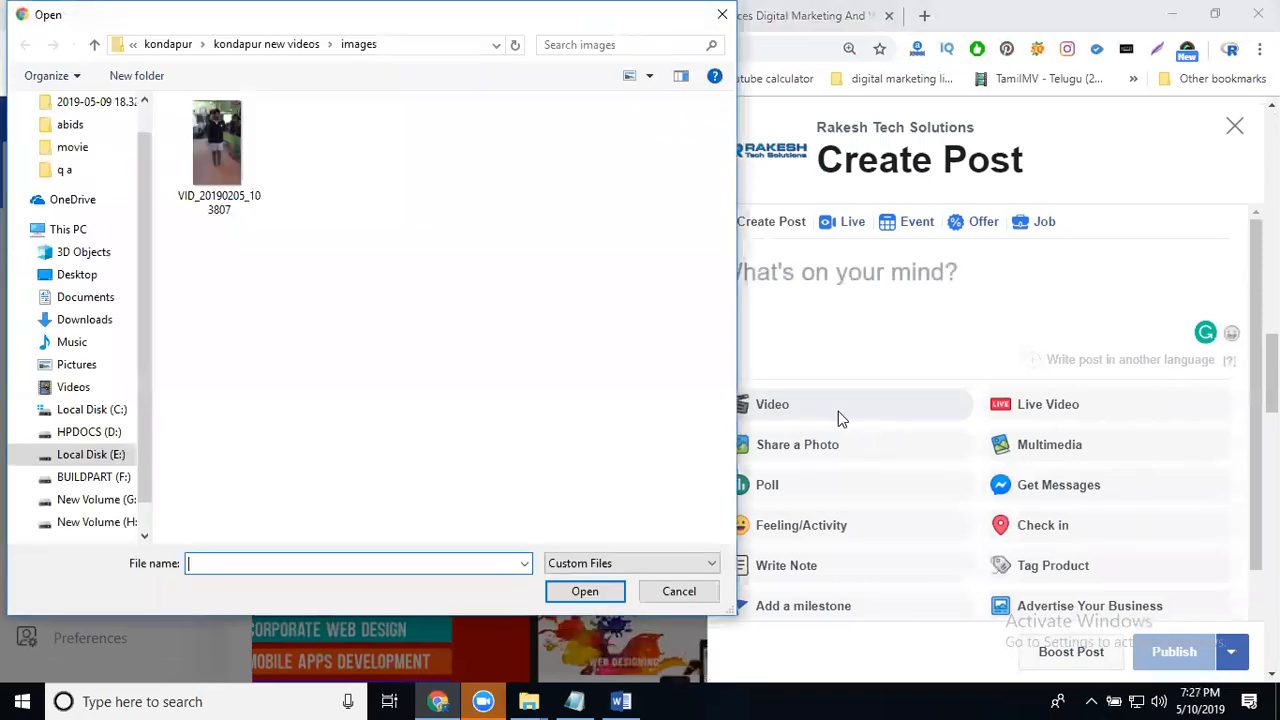
click(170, 44)
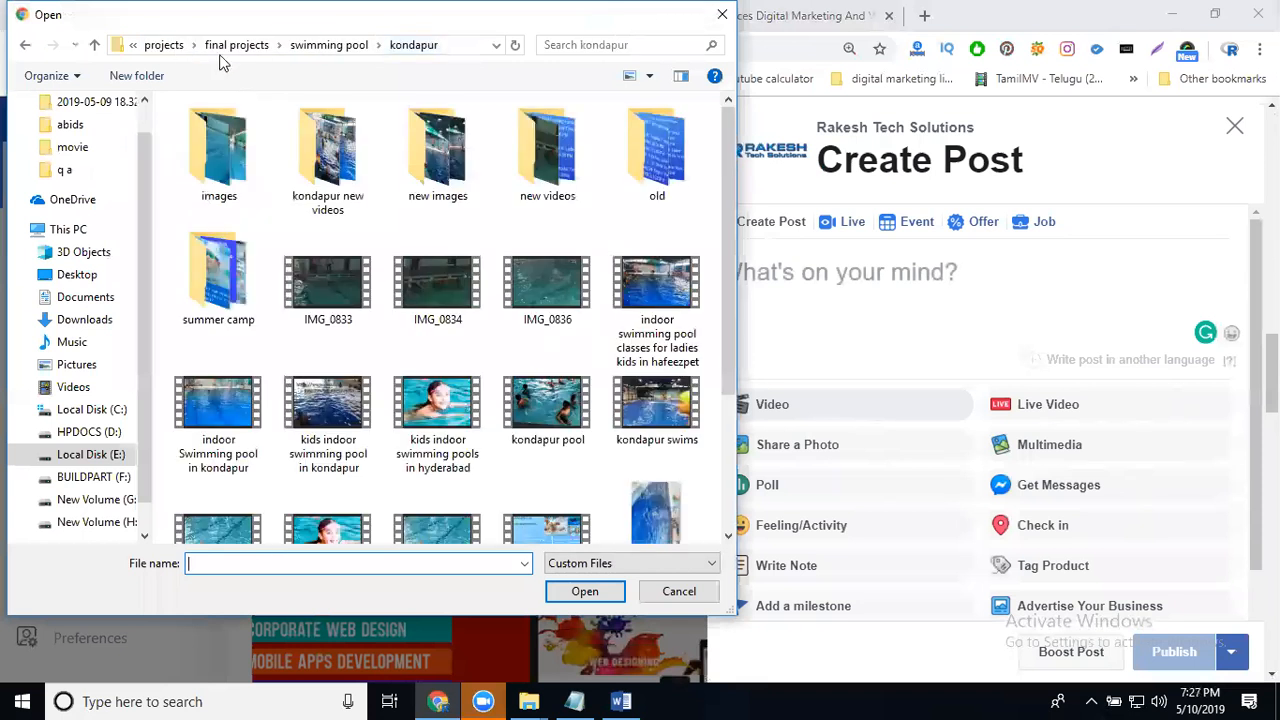
click(196, 45)
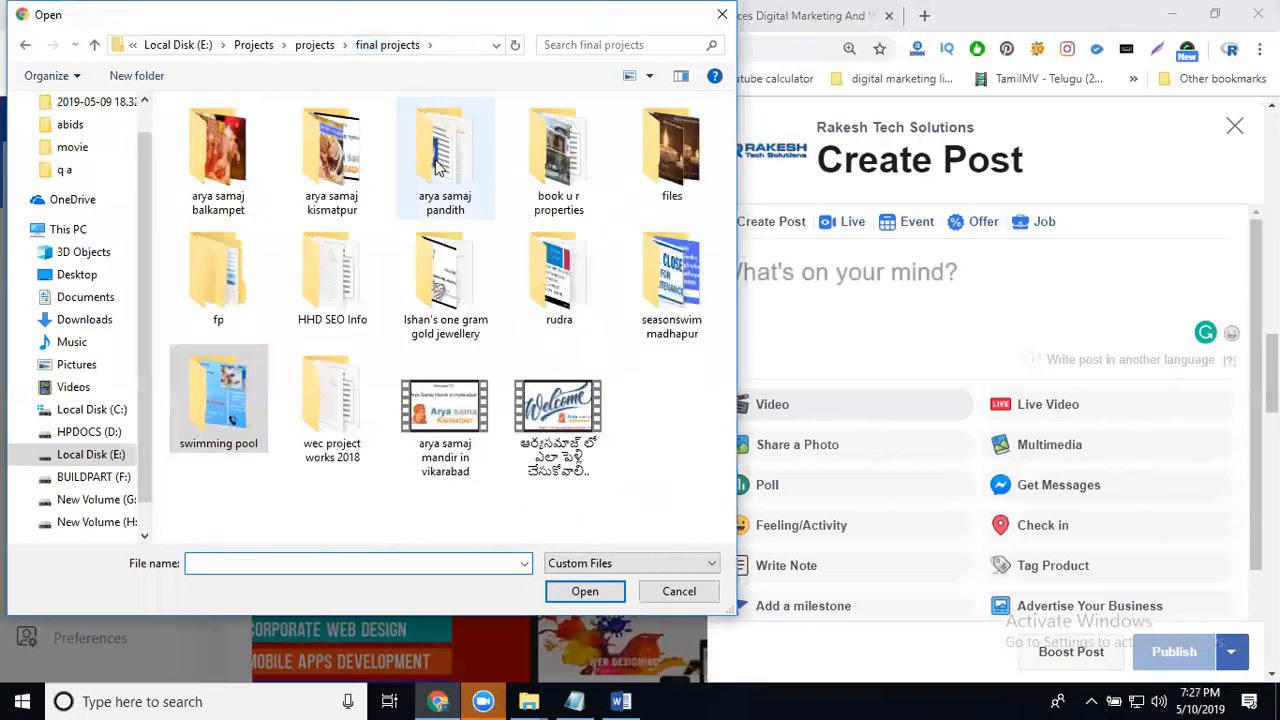
click(264, 48)
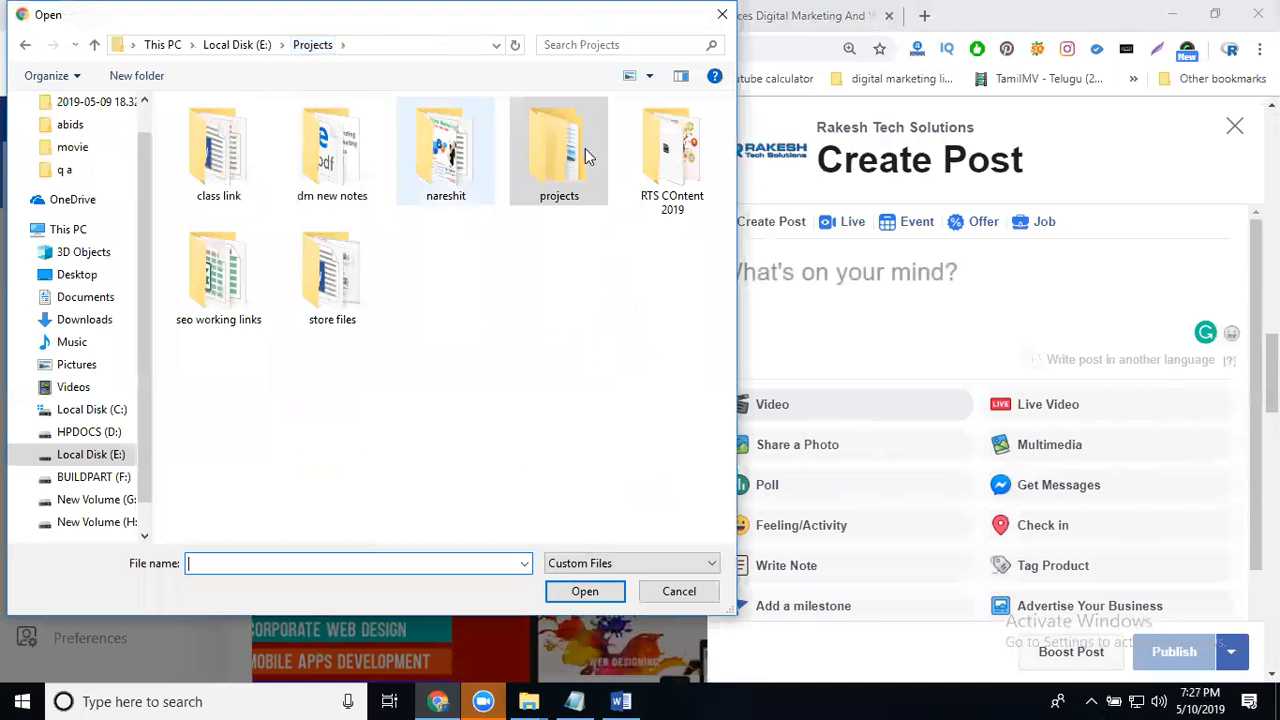
double_click(699, 159)
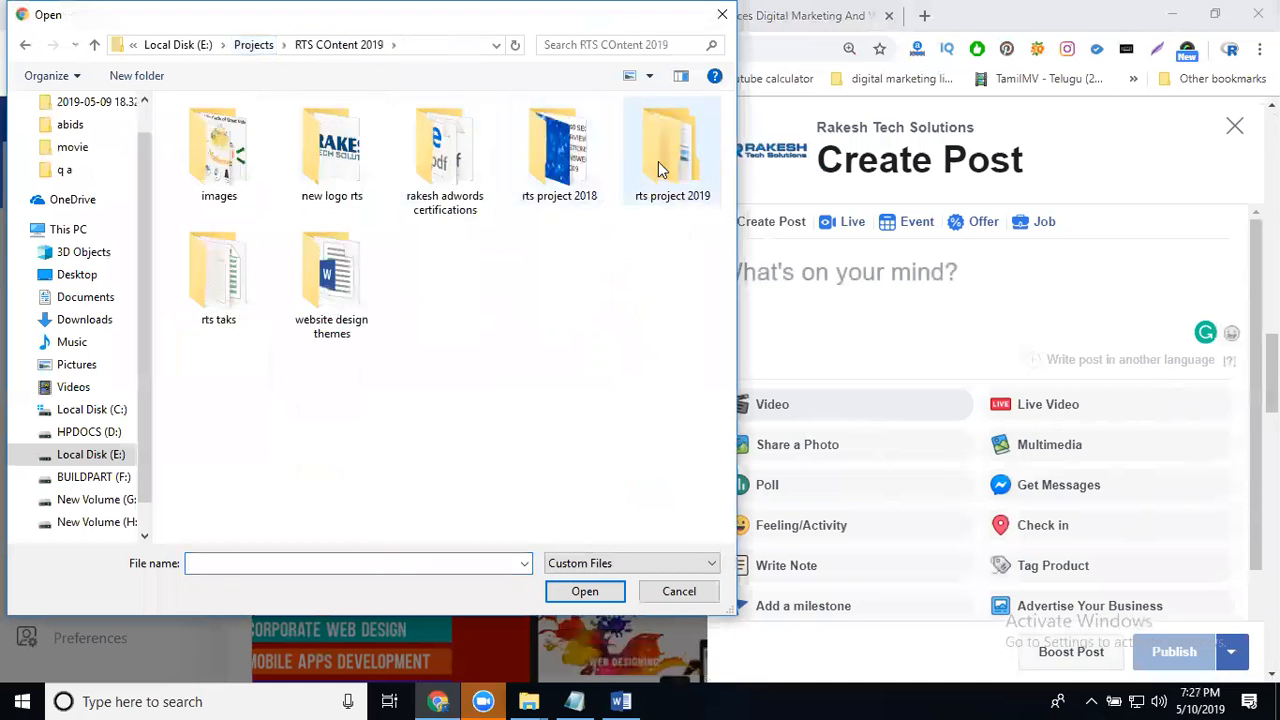
double_click(658, 161)
double_click(250, 176)
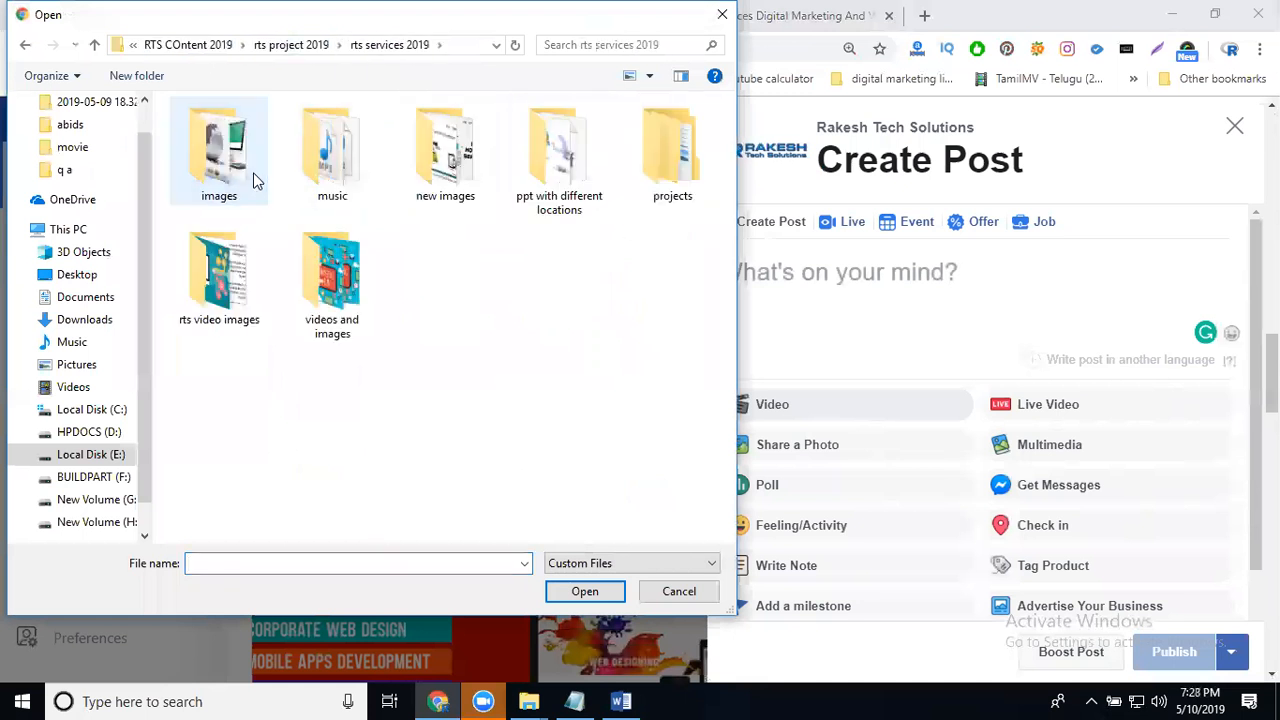
double_click(310, 302)
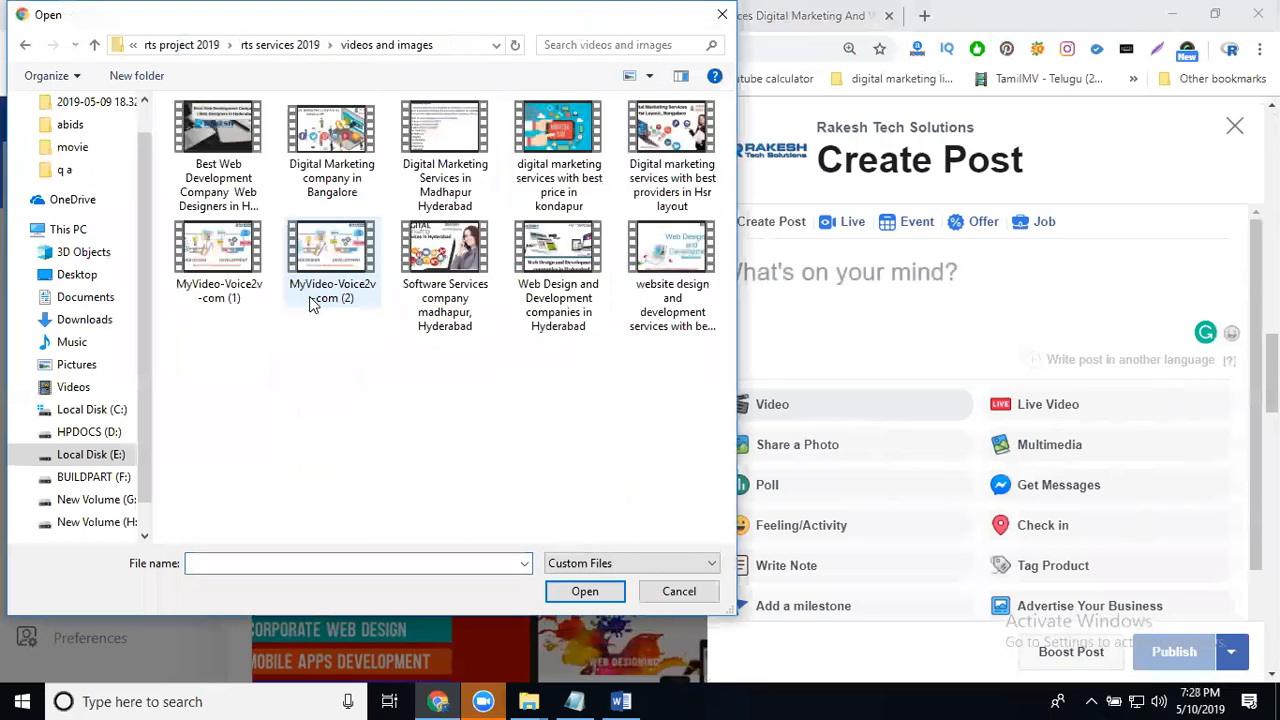
click(445, 195)
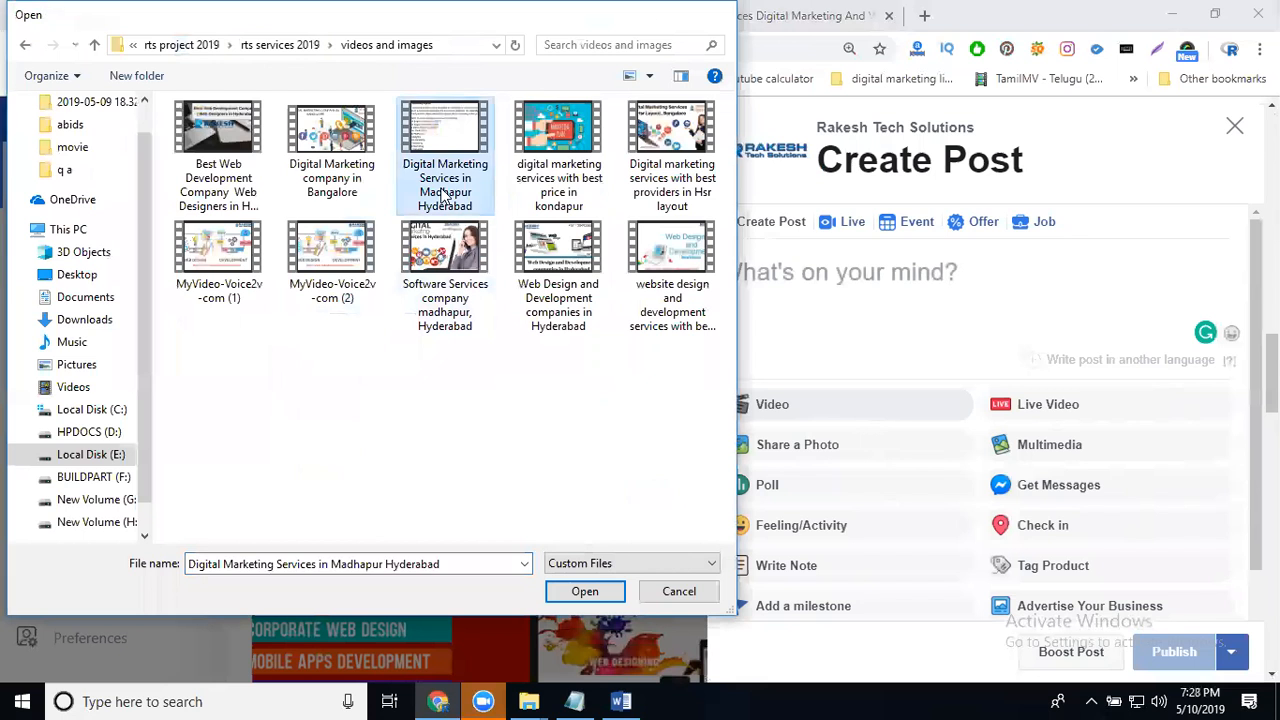
double_click(445, 195)
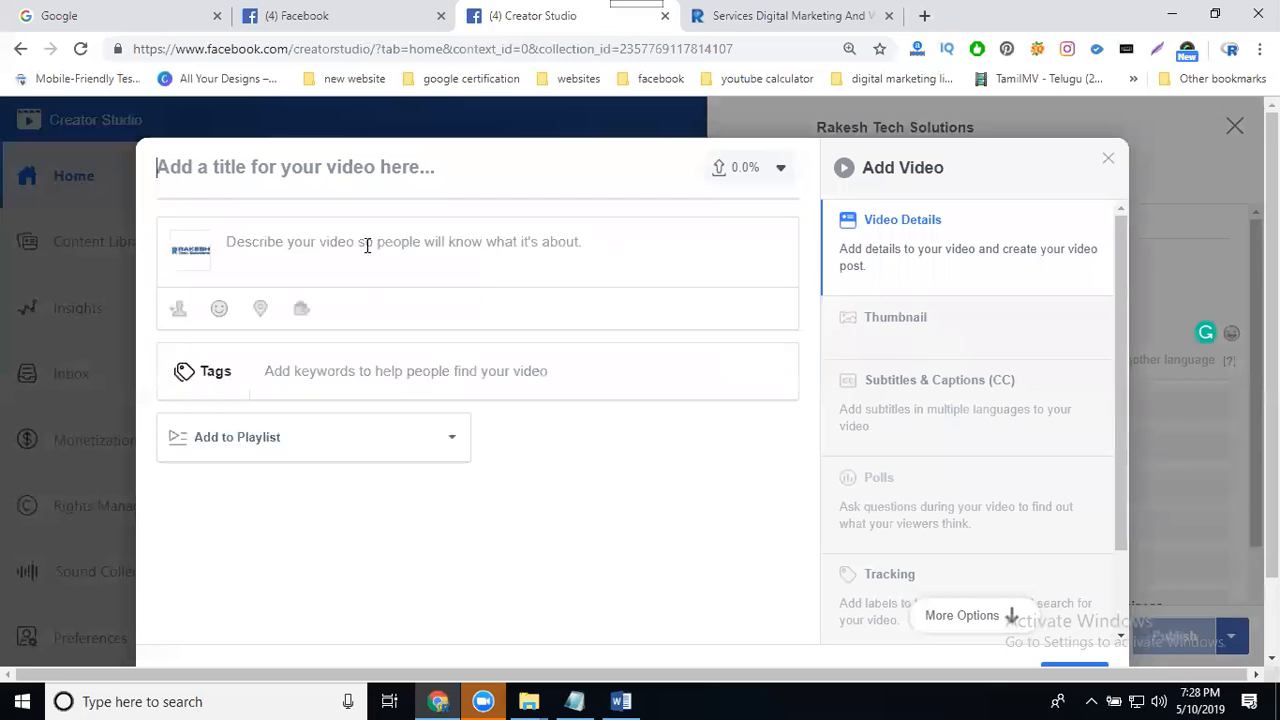
- Paste the prepared description with hashtags, contact details and the service page link
text(com/service/detail/7/digital-marketing-services-in-hyderabad)
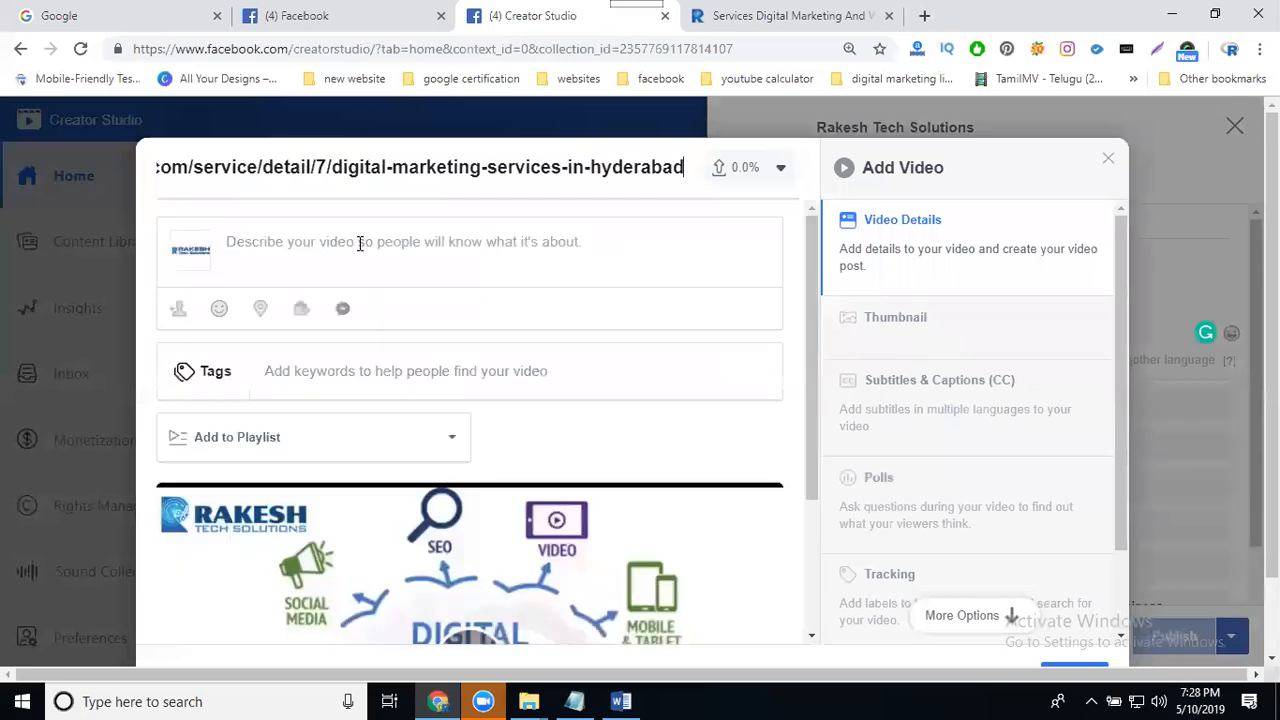
click(360, 243)
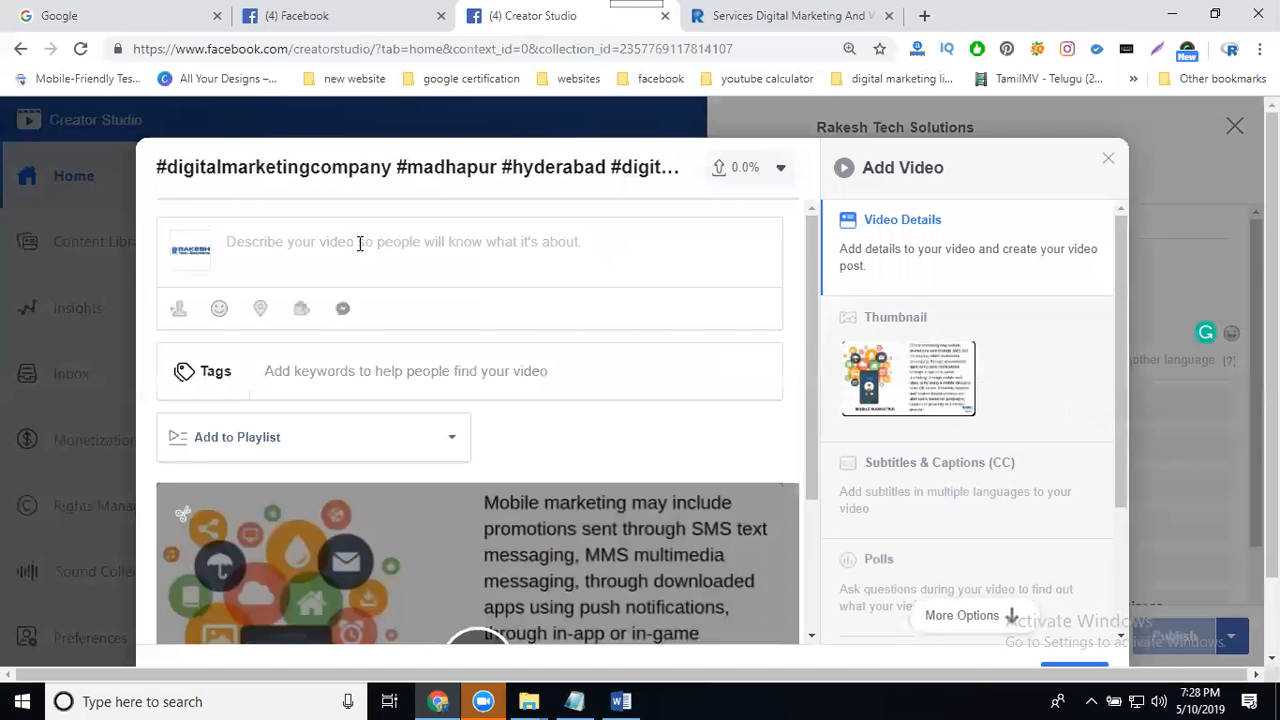
key(ctrl+v)
- Set the video title to "Digital Marketing Services with best price in gachibowli"
click(331, 166)
key(ctrl+a)
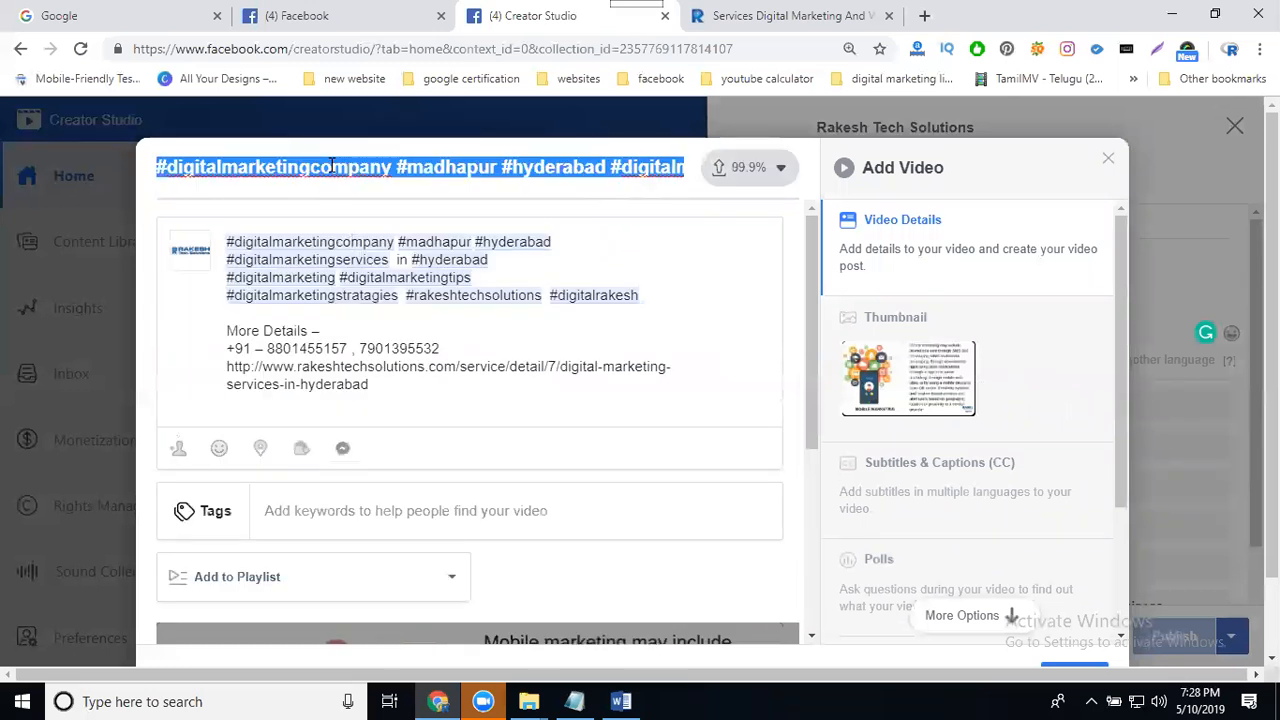
text(Digital Marketing Services)
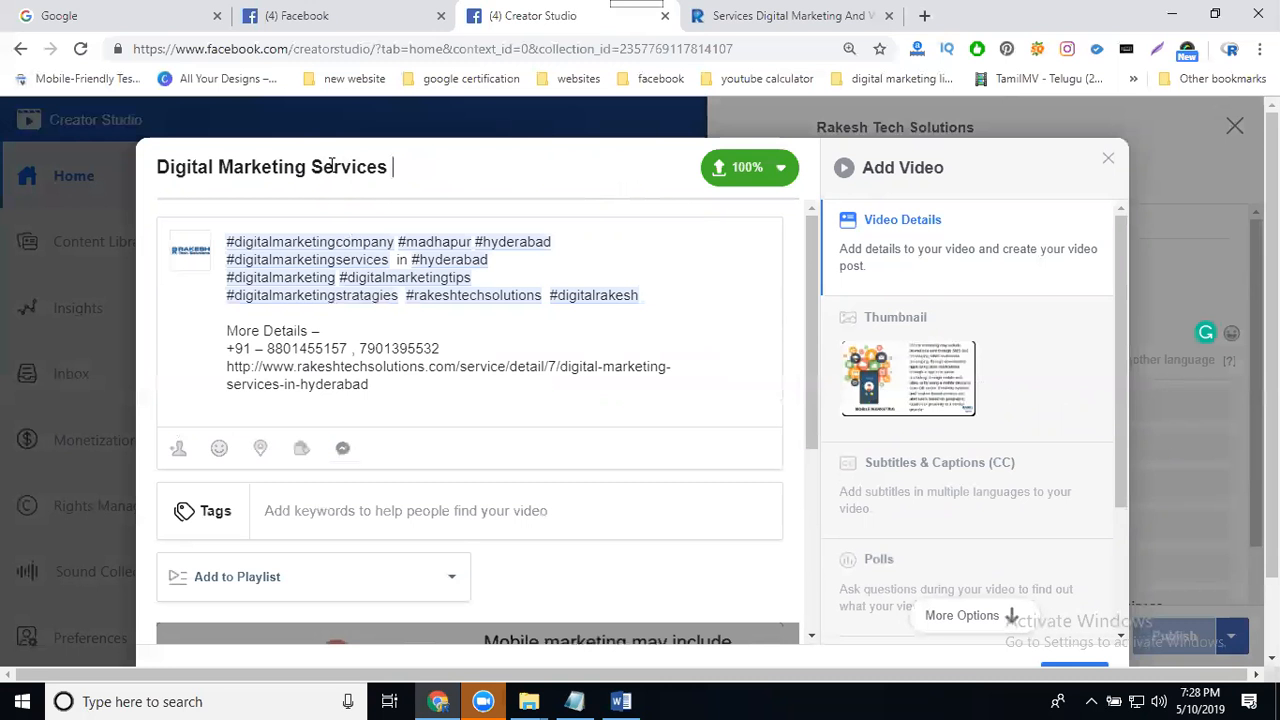
text(with best)
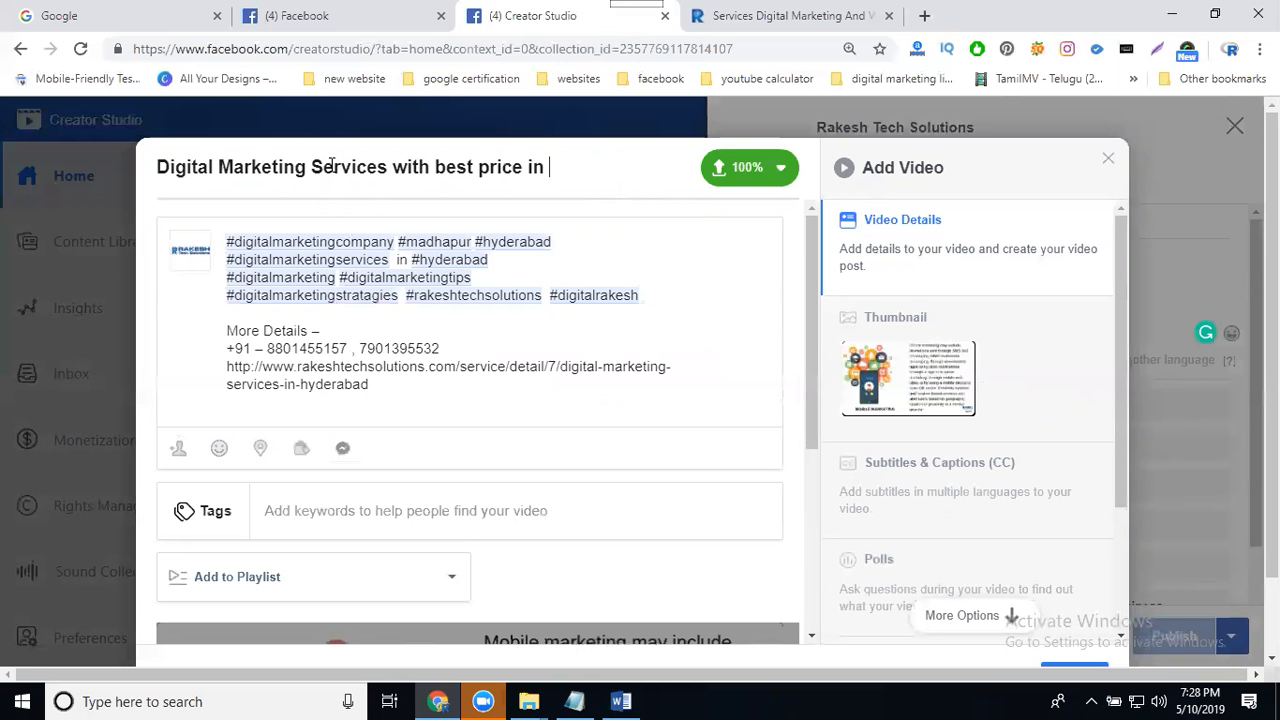
text(price in gachibowli)
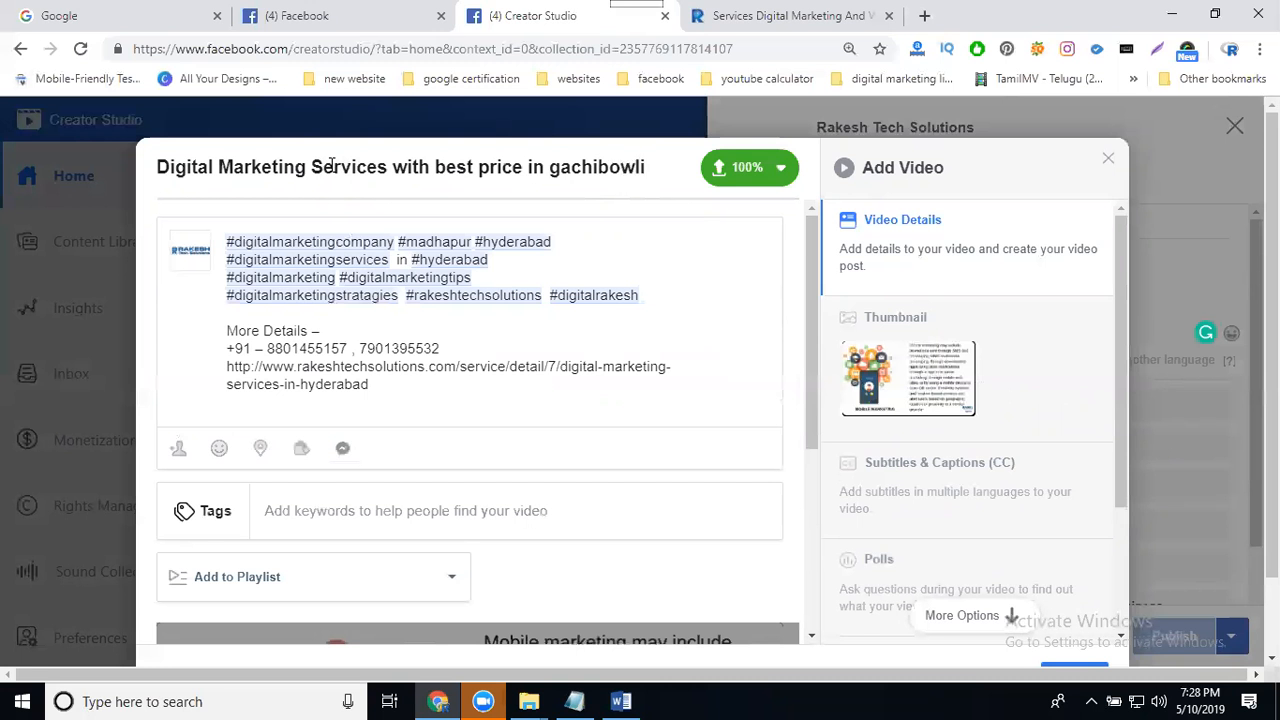
- Copy the title and add it as a tag
key(ctrl+a)
key(ctrl+c)
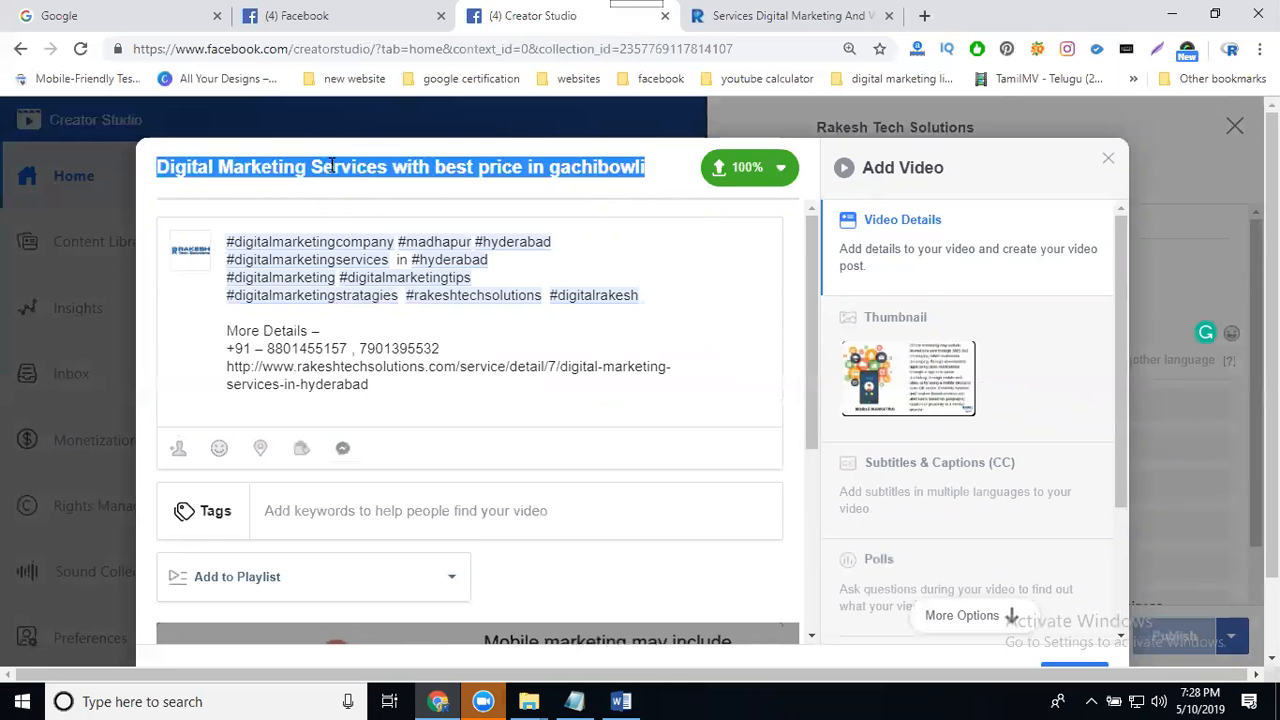
click(363, 507)
key(ctrl+v)
key(Return)
- Create a playlist "Digital Marketing Services in gachibowli" described as "Digital Marketing Services with best price in gachibowli" and add the video to it
scroll(366, 446, down, 3)
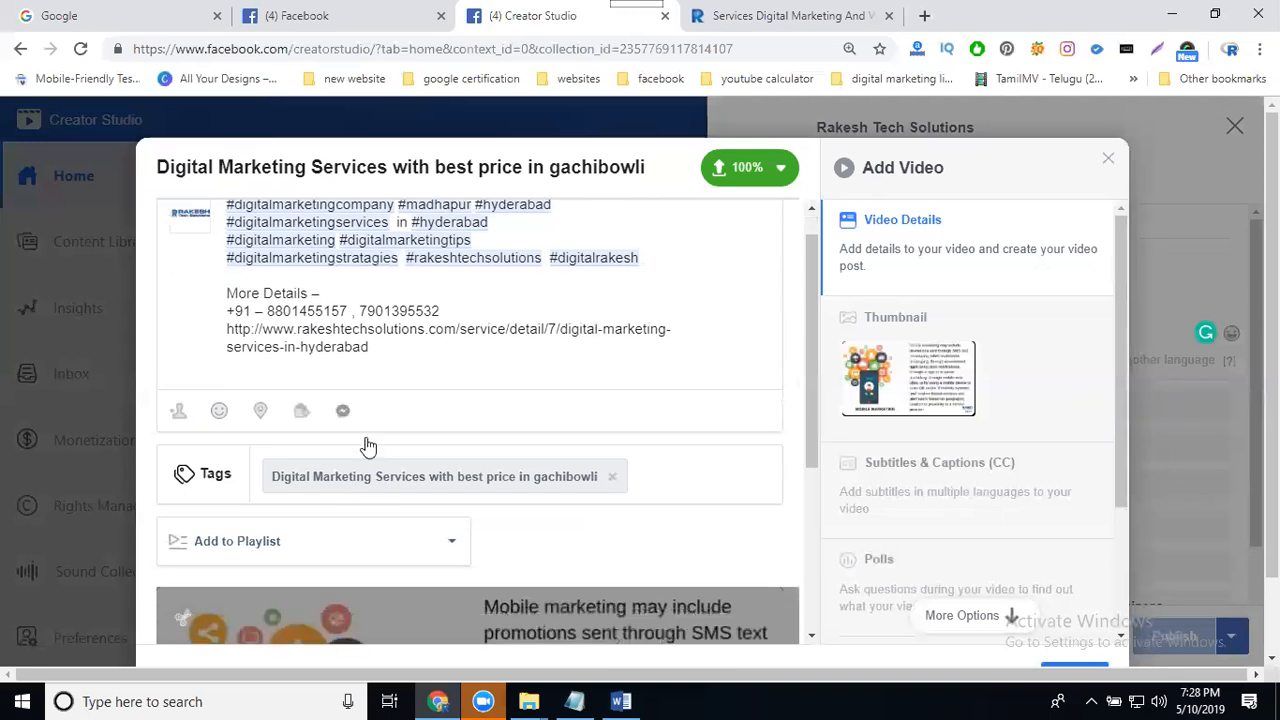
click(251, 316)
click(246, 372)
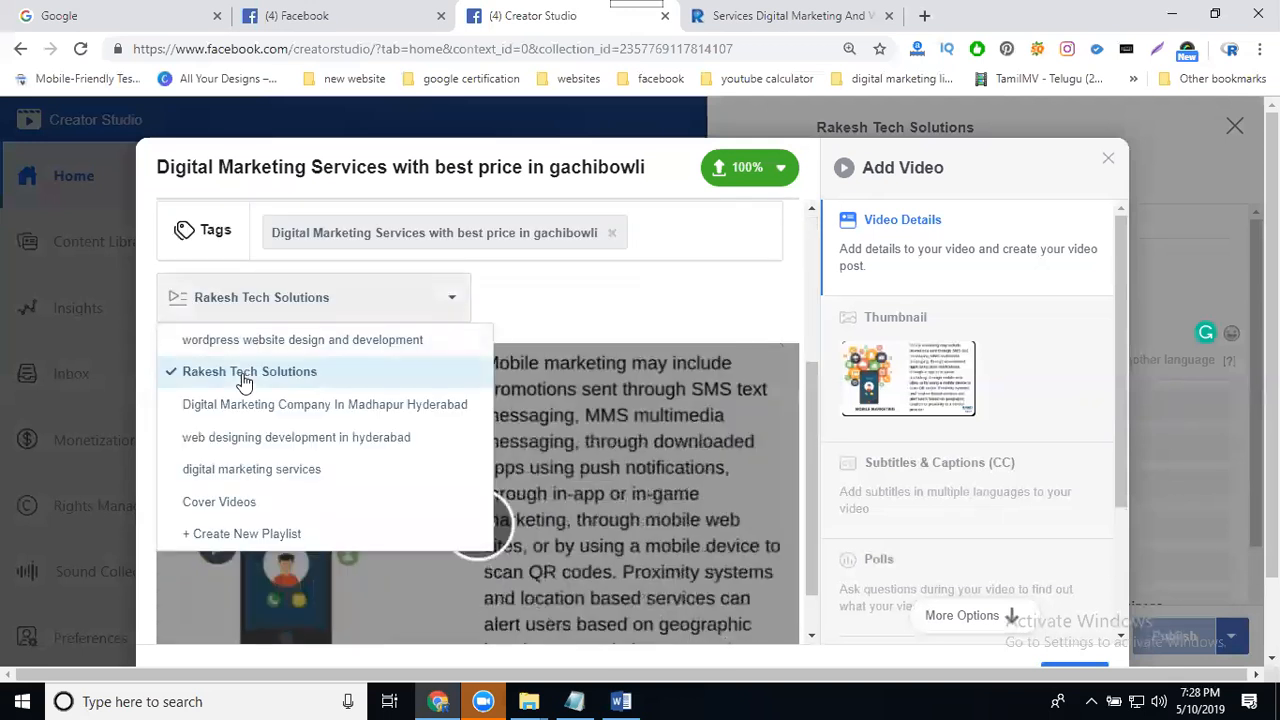
click(292, 535)
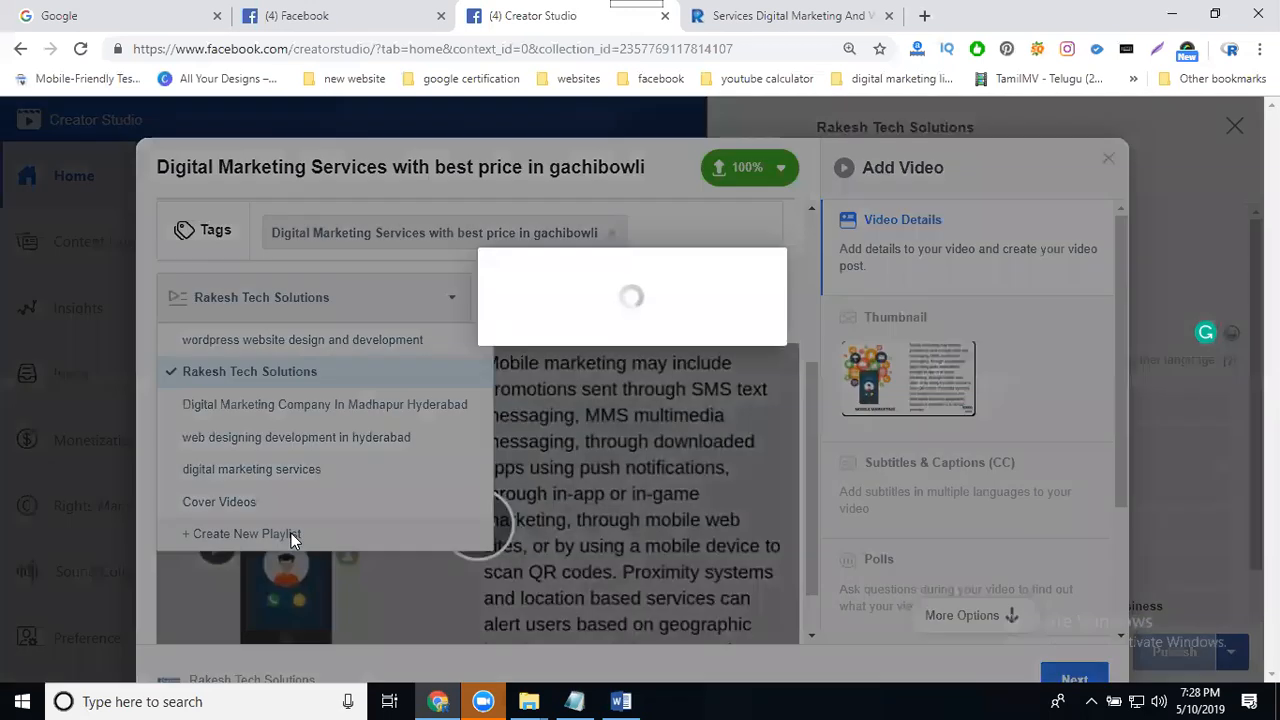
click(543, 259)
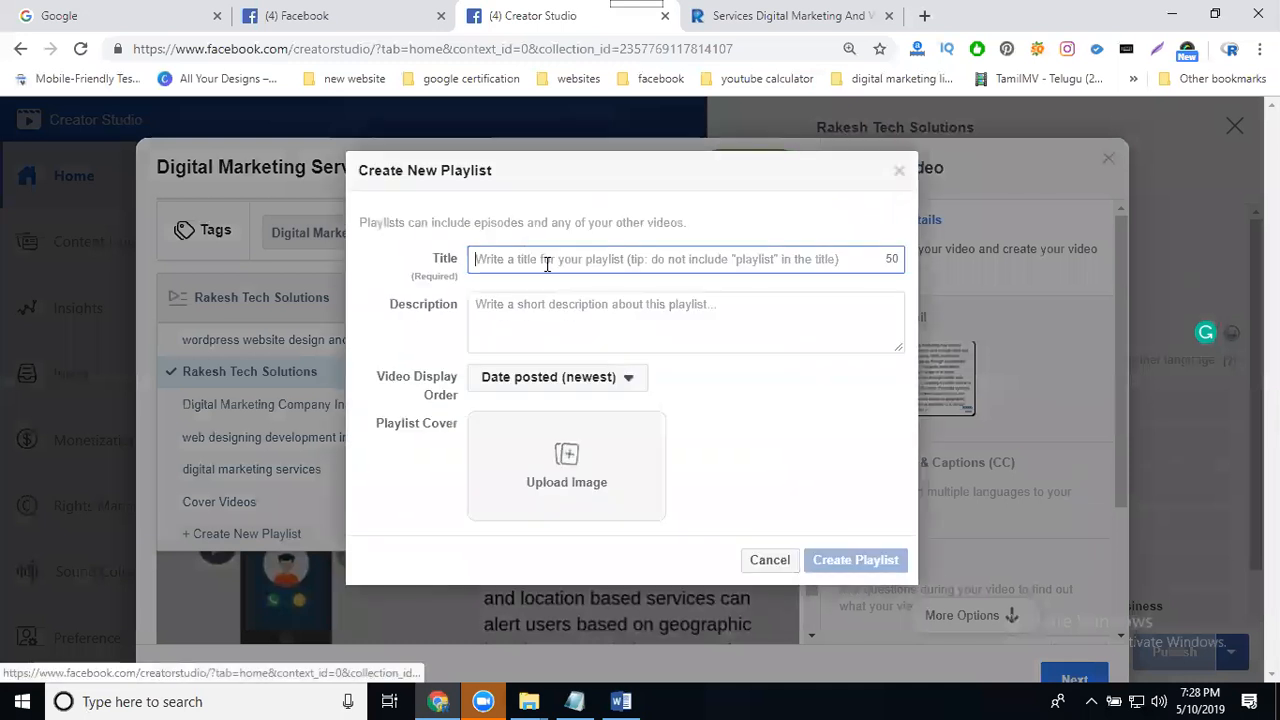
text(Digital Marketing Services with best price in gach)
click(541, 328)
key(ctrl+v)
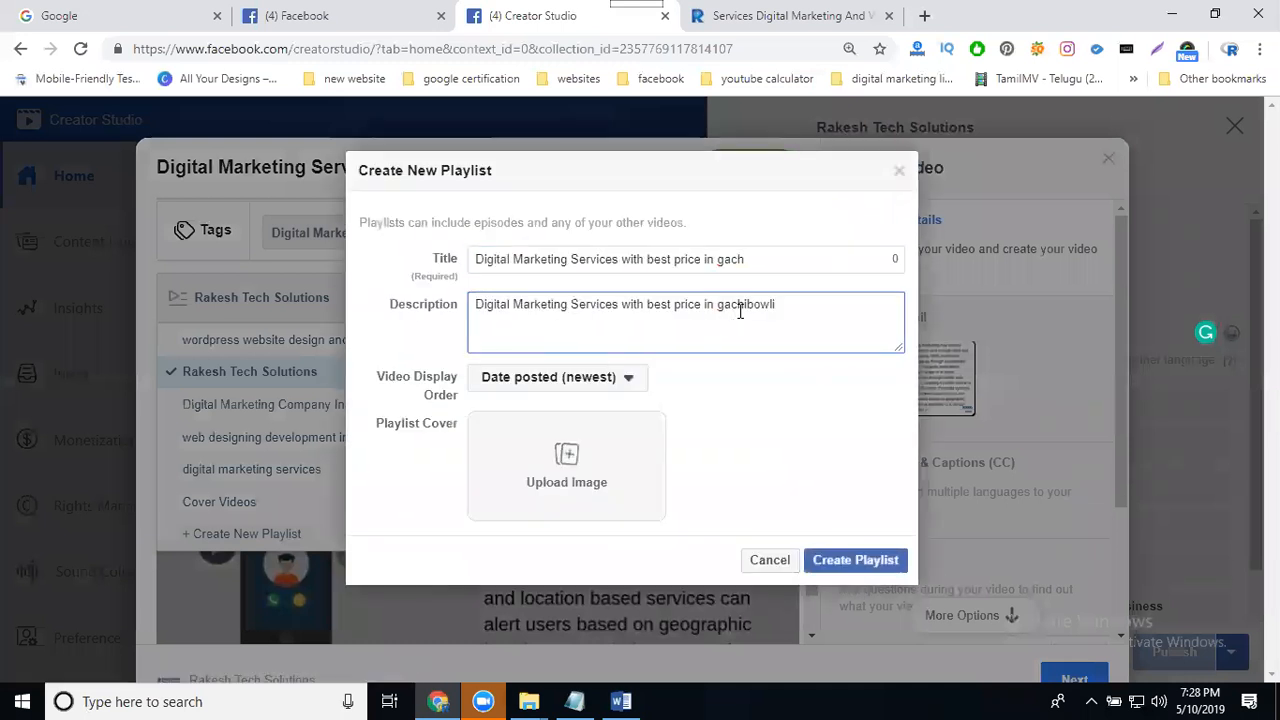
click(764, 260)
drag(702, 260, 626, 262)
key(BackSpace)
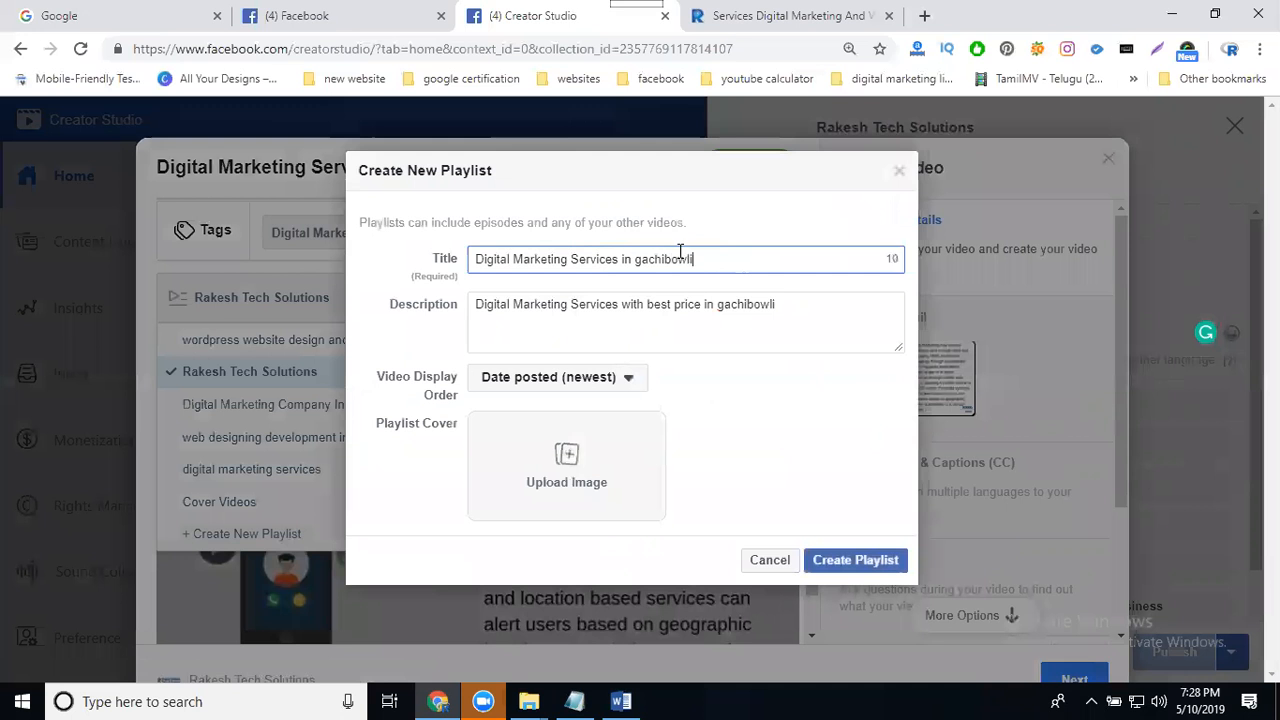
click(580, 485)
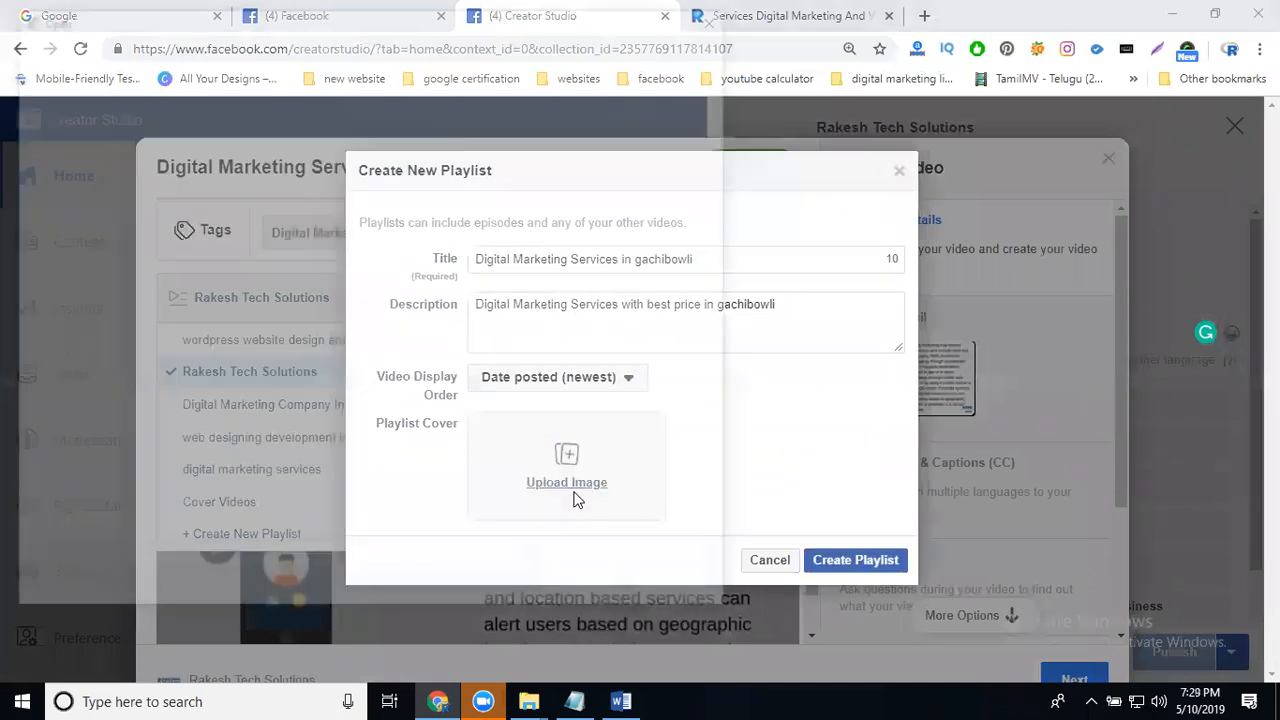
double_click(532, 131)
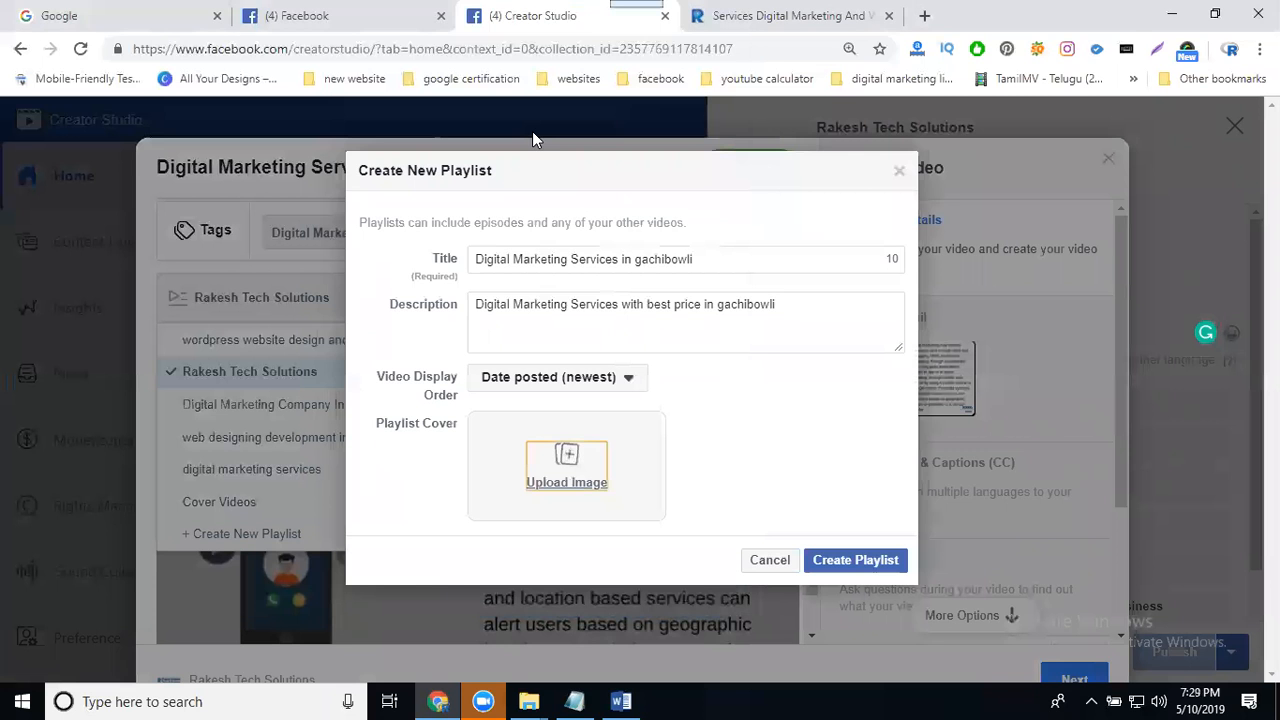
click(838, 562)
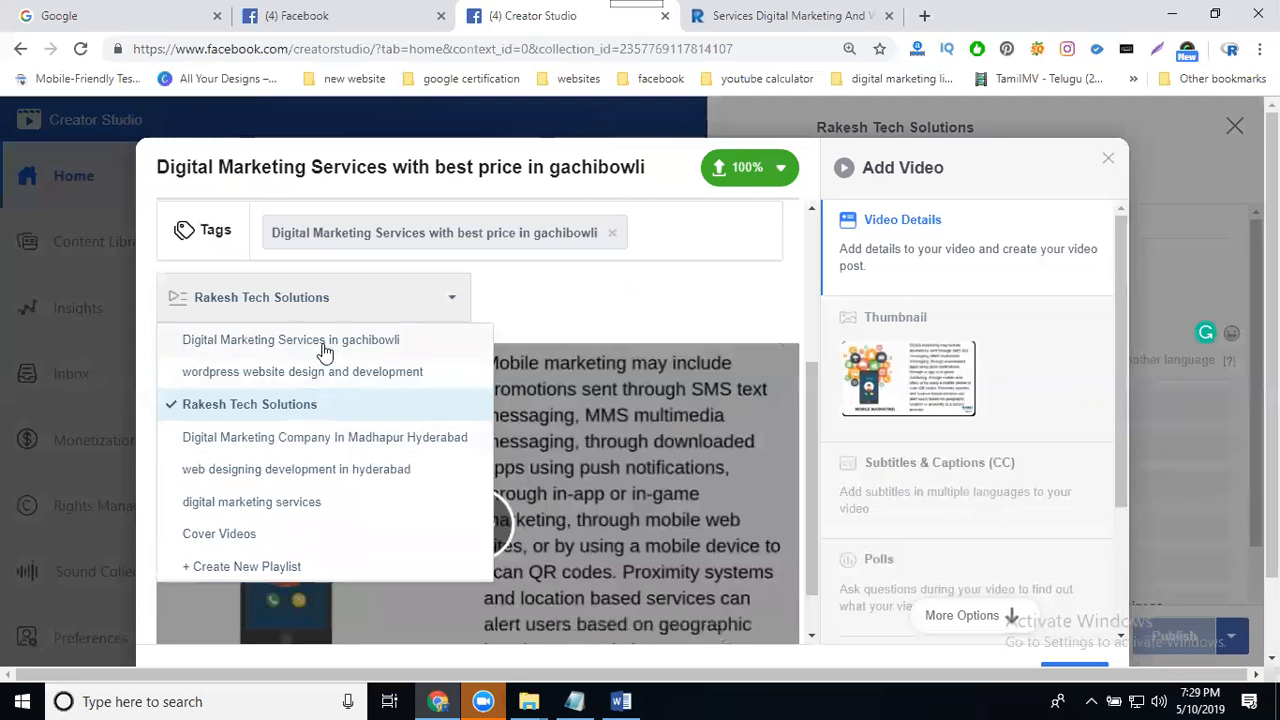
click(325, 345)
click(645, 287)
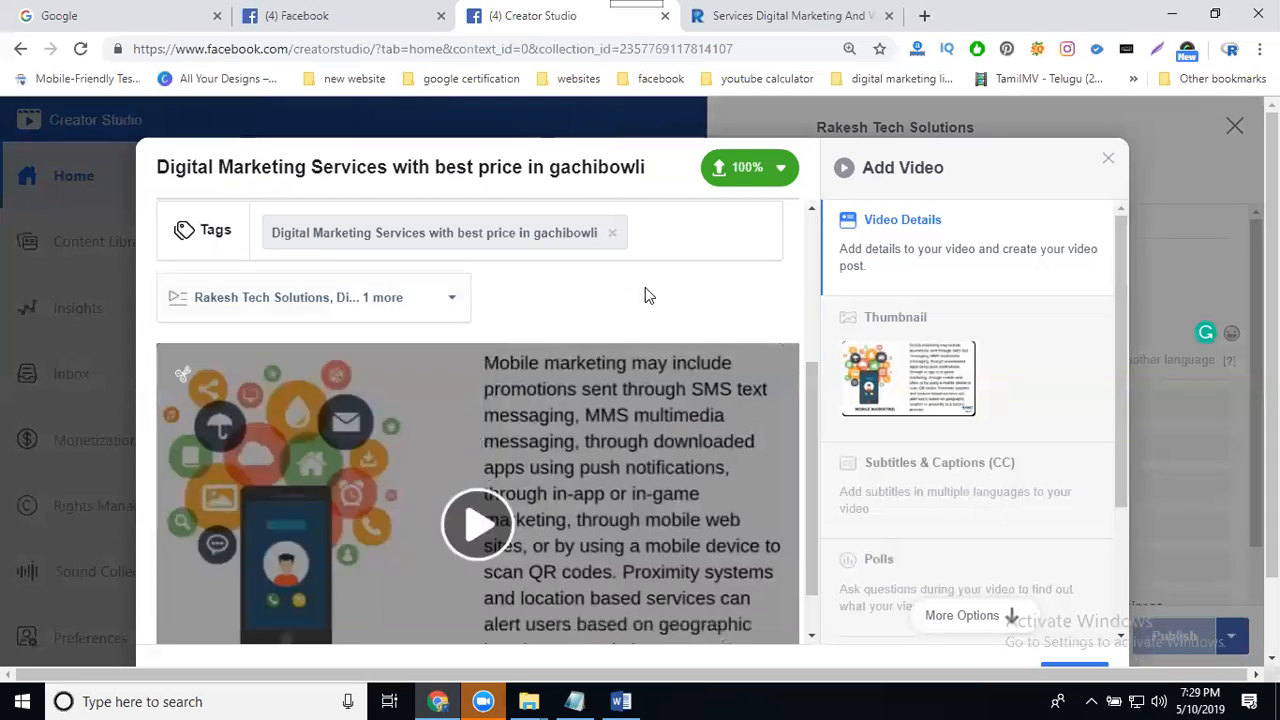
- Set a custom thumbnail using the "dm services" image
scroll(789, 326, down, 1)
click(867, 316)
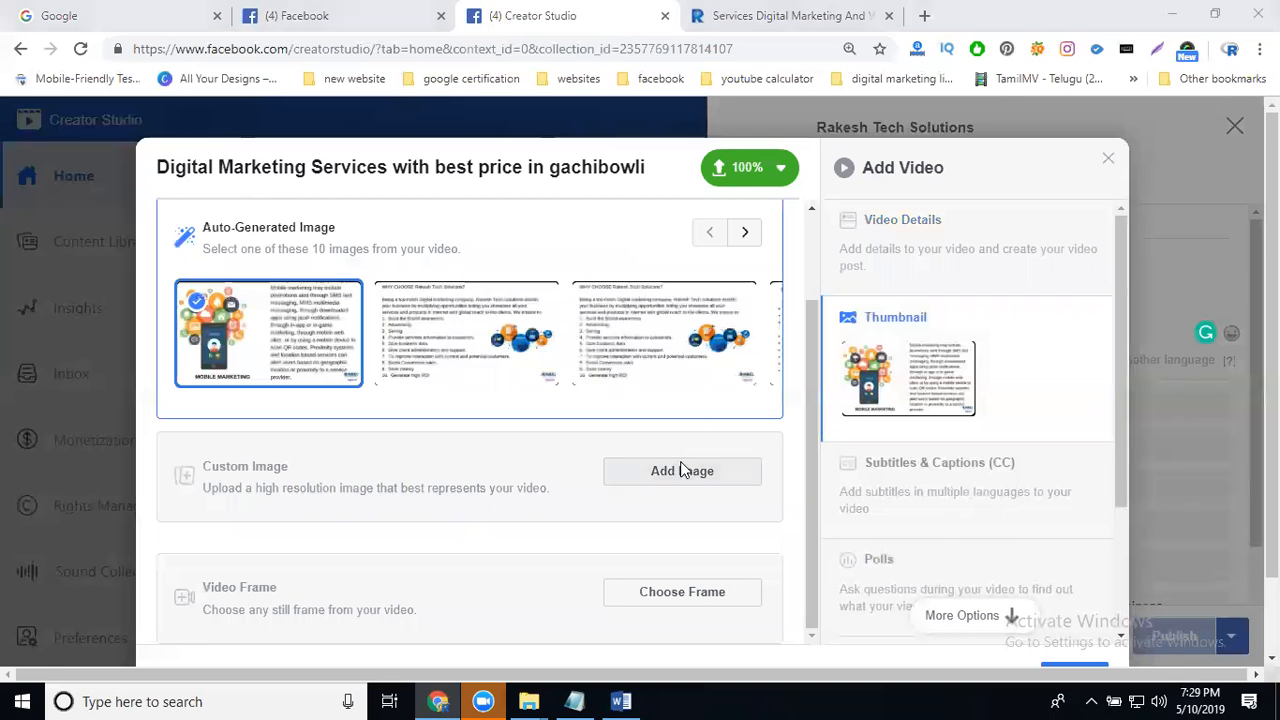
click(681, 471)
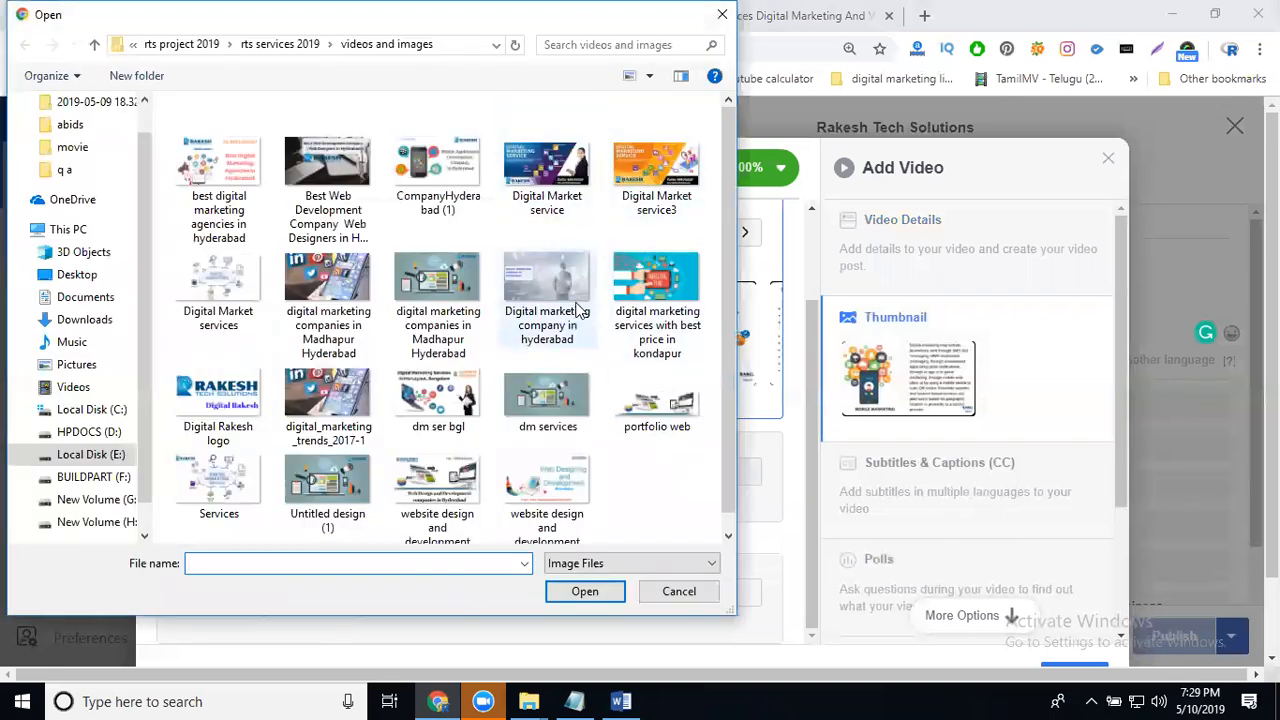
double_click(520, 402)
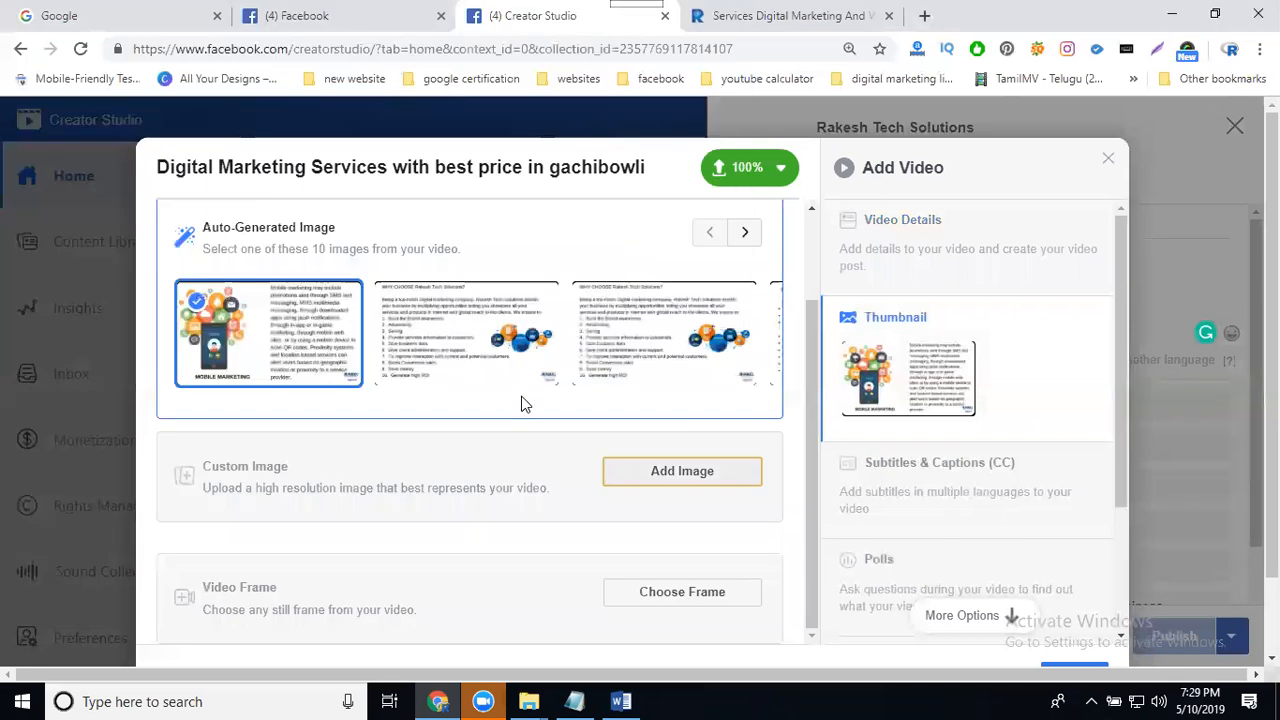
- Check the video post in at Gachibowli
click(871, 264)
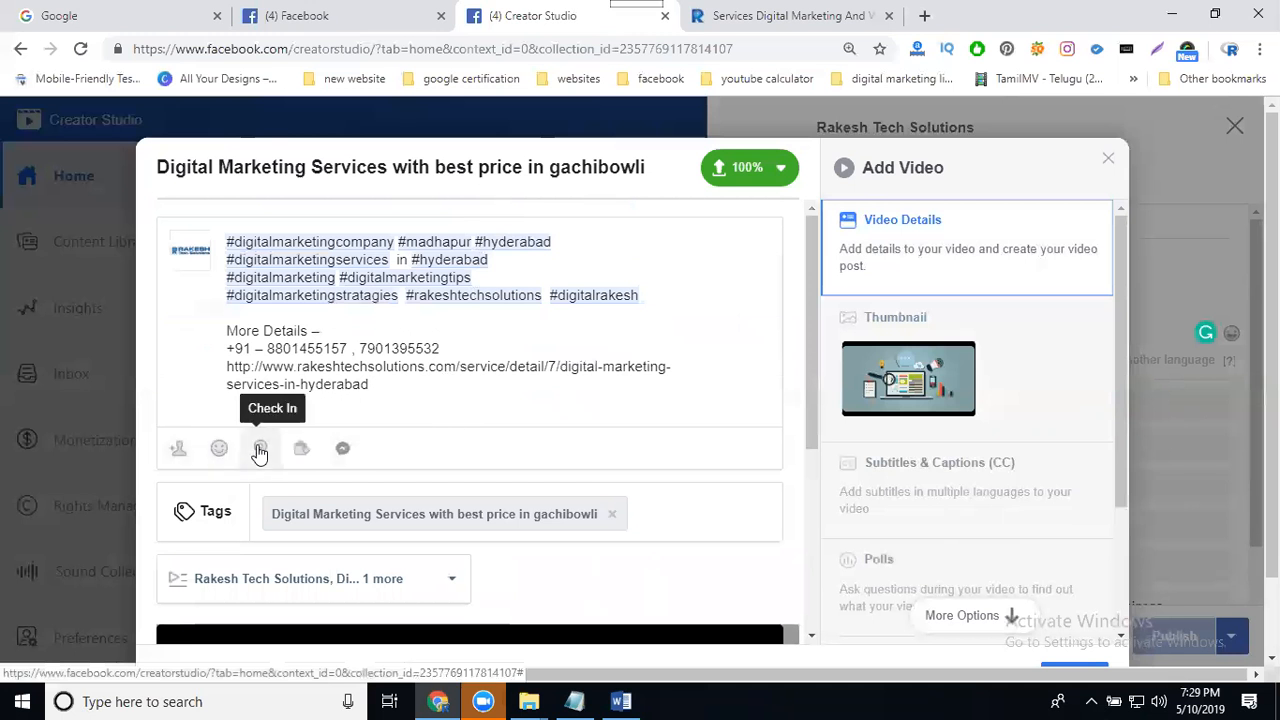
click(260, 450)
text(gach)
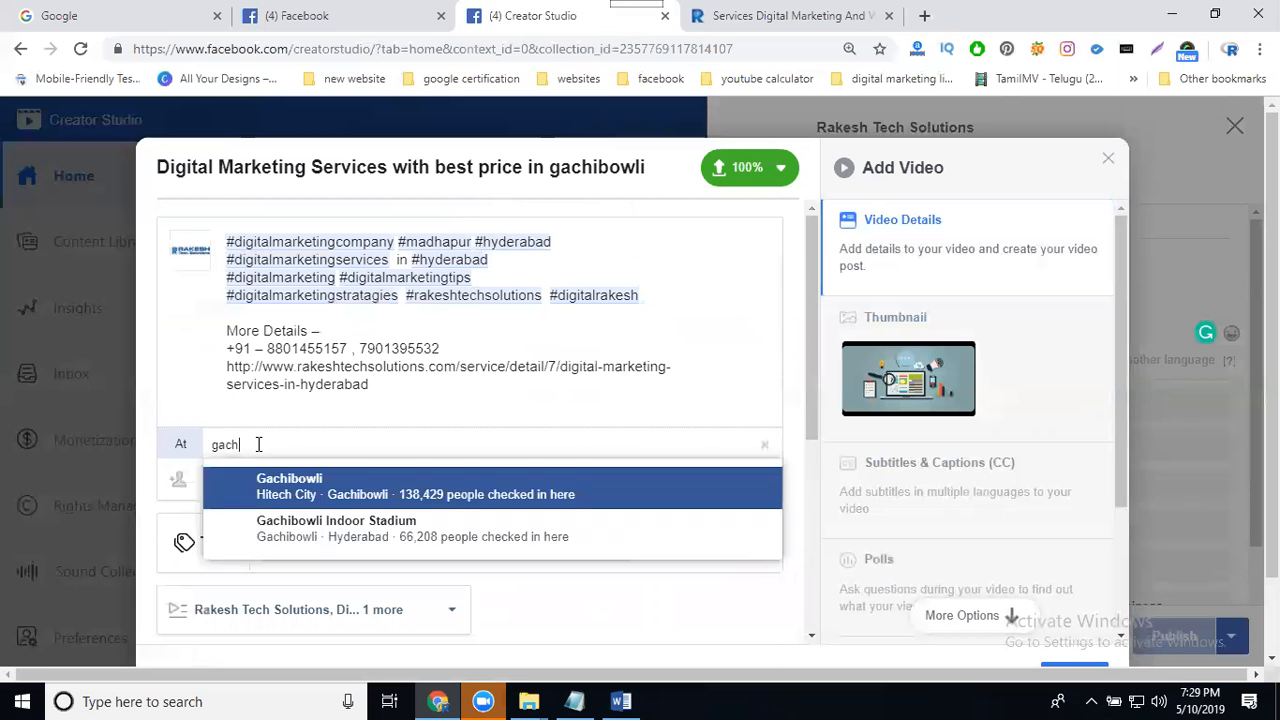
click(270, 500)
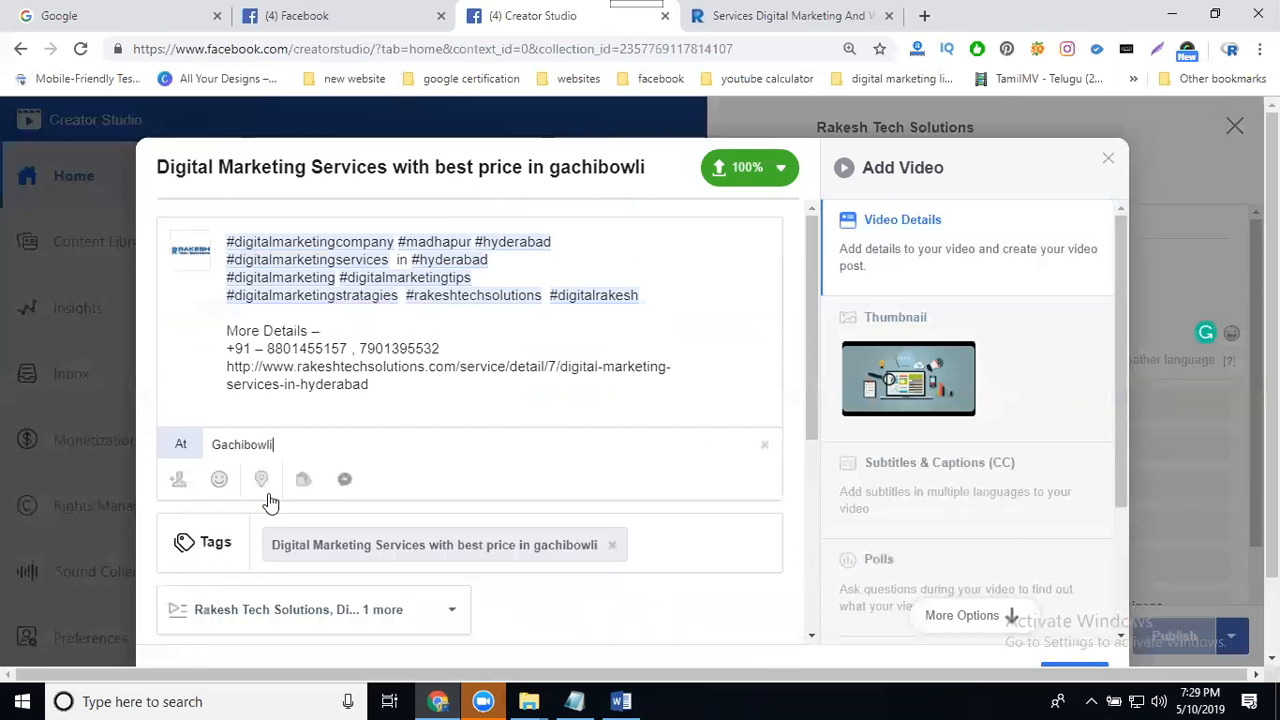
- Open the Subtitles & Captions section and look through the remaining video options
triple_click(366, 167)
key(ctrl+c)
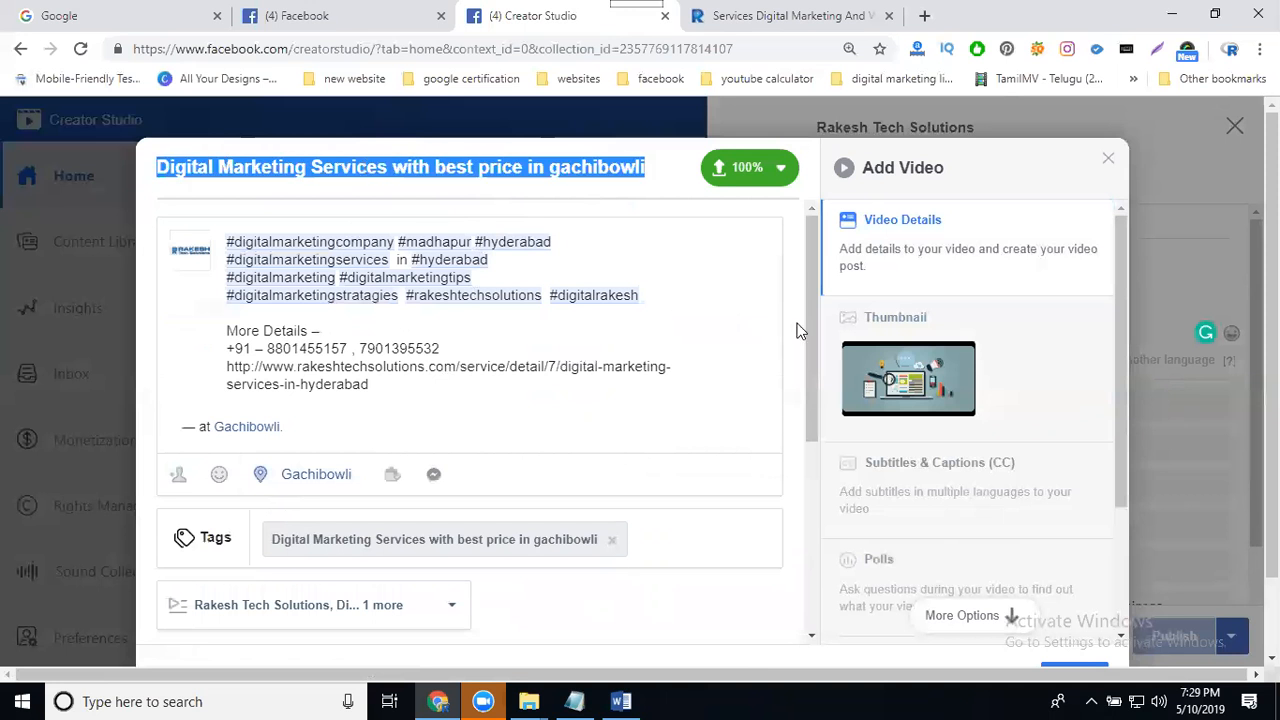
scroll(800, 330, down, 3)
click(929, 466)
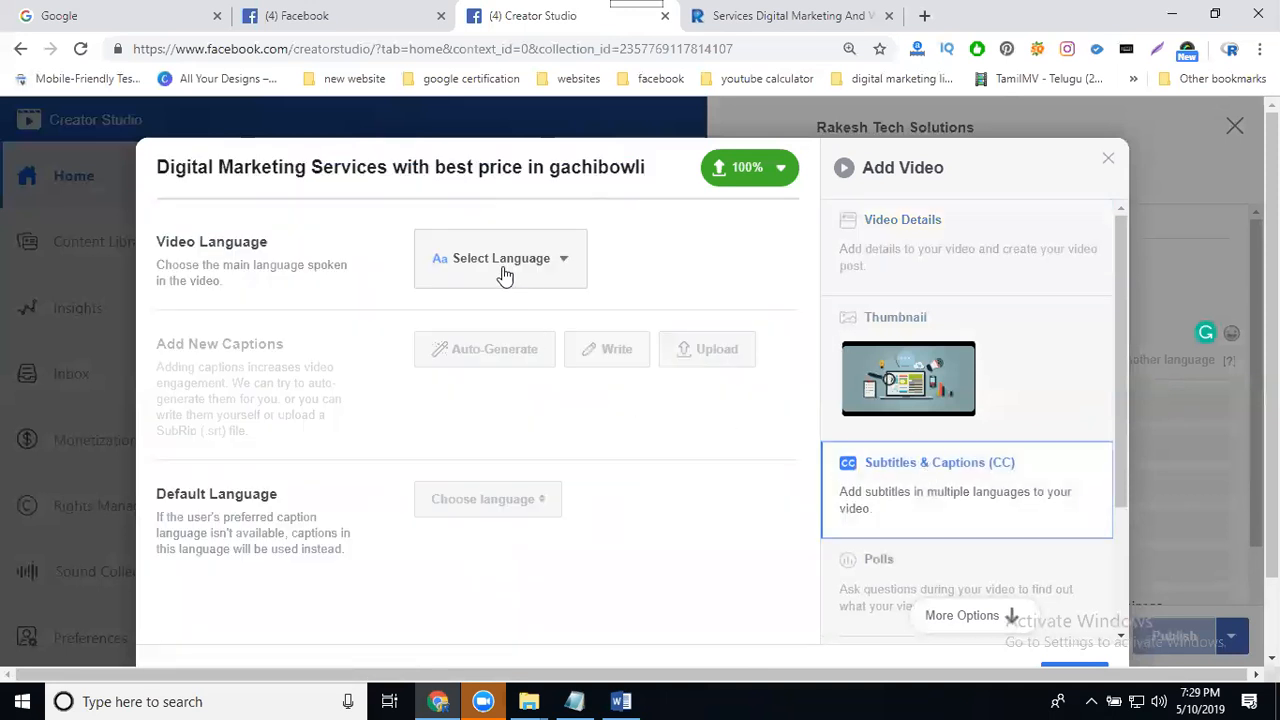
scroll(900, 425, down, 2)
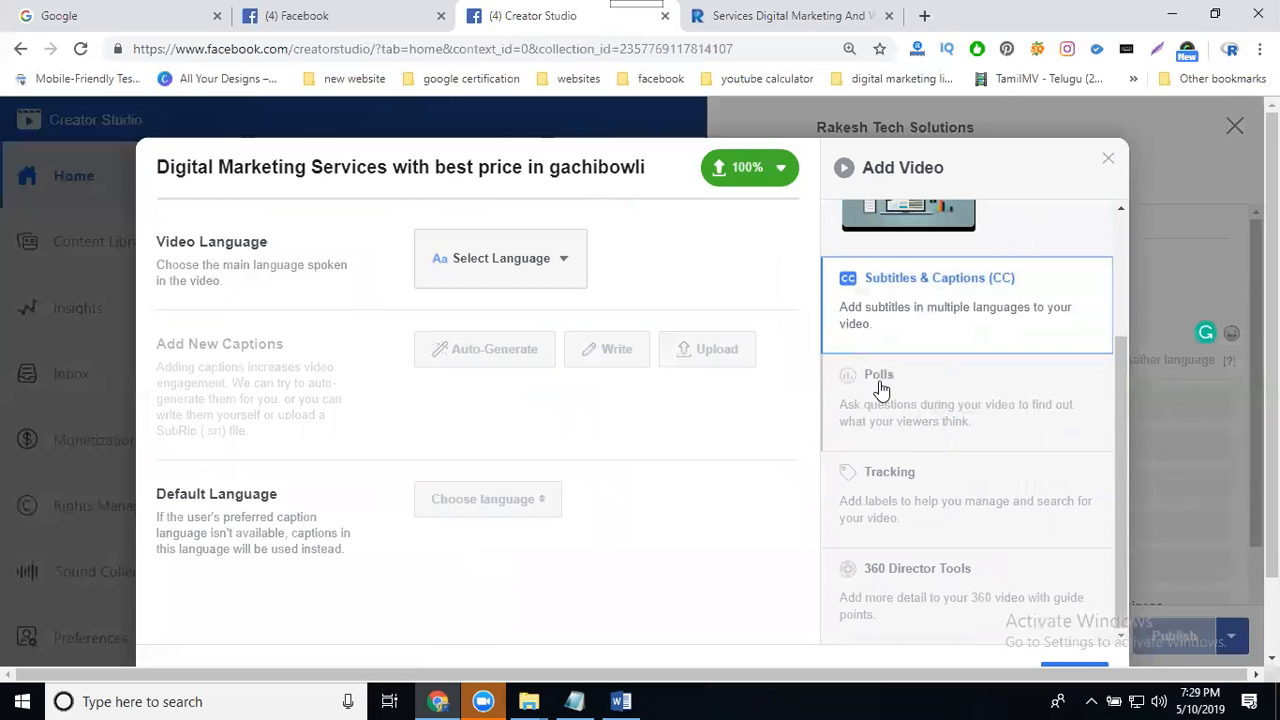
- Start a new poll on the video, paste the video title as its question, and enter options Yes and NO
click(880, 388)
click(514, 614)
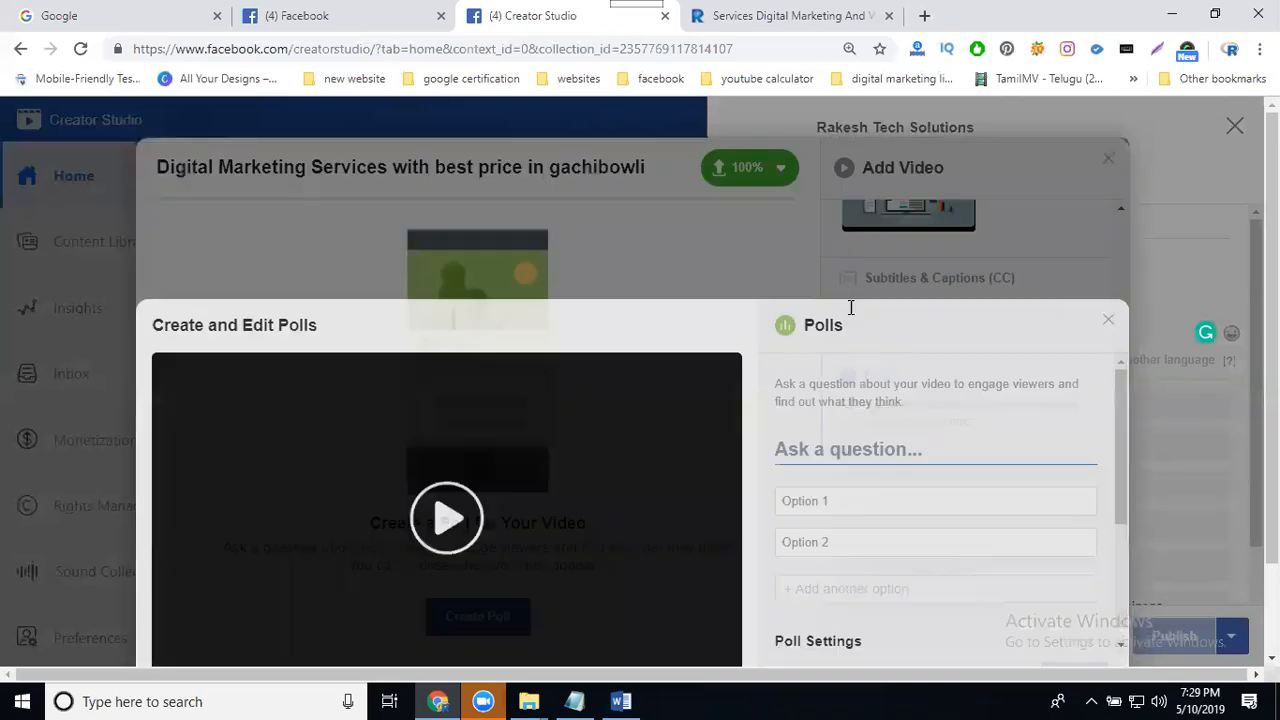
key(ctrl+v)
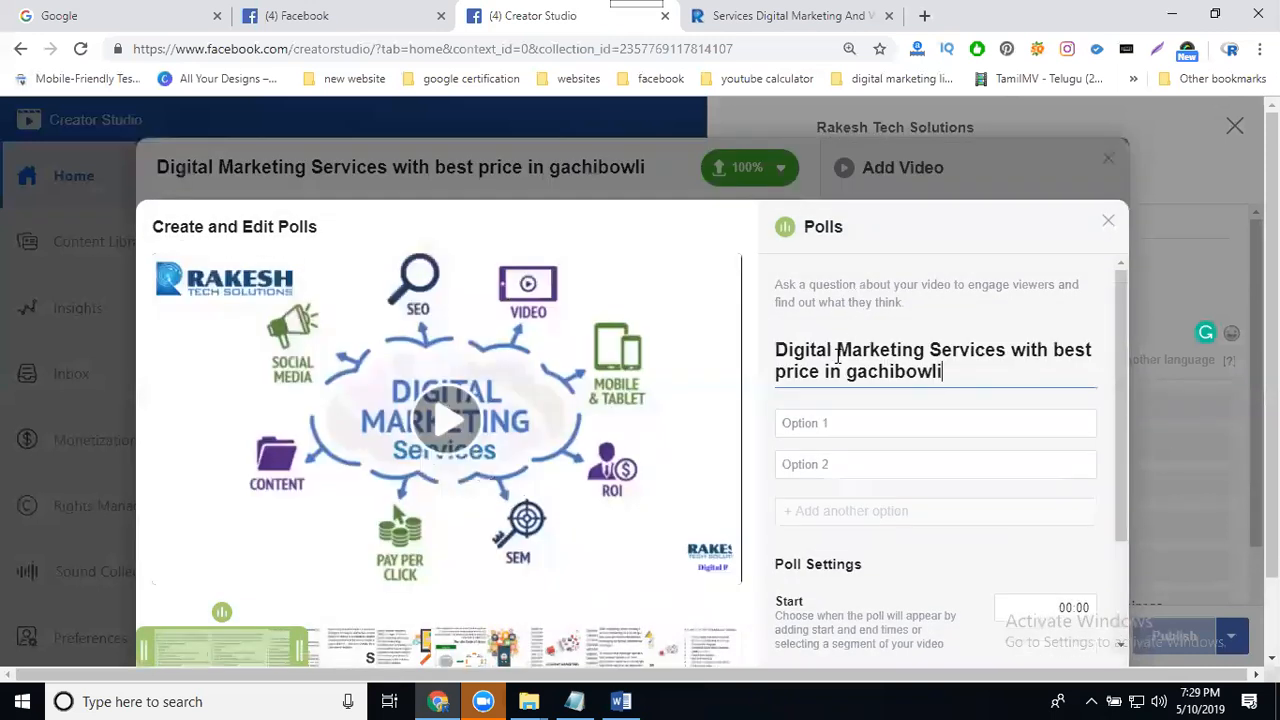
click(828, 421)
text(Yes)
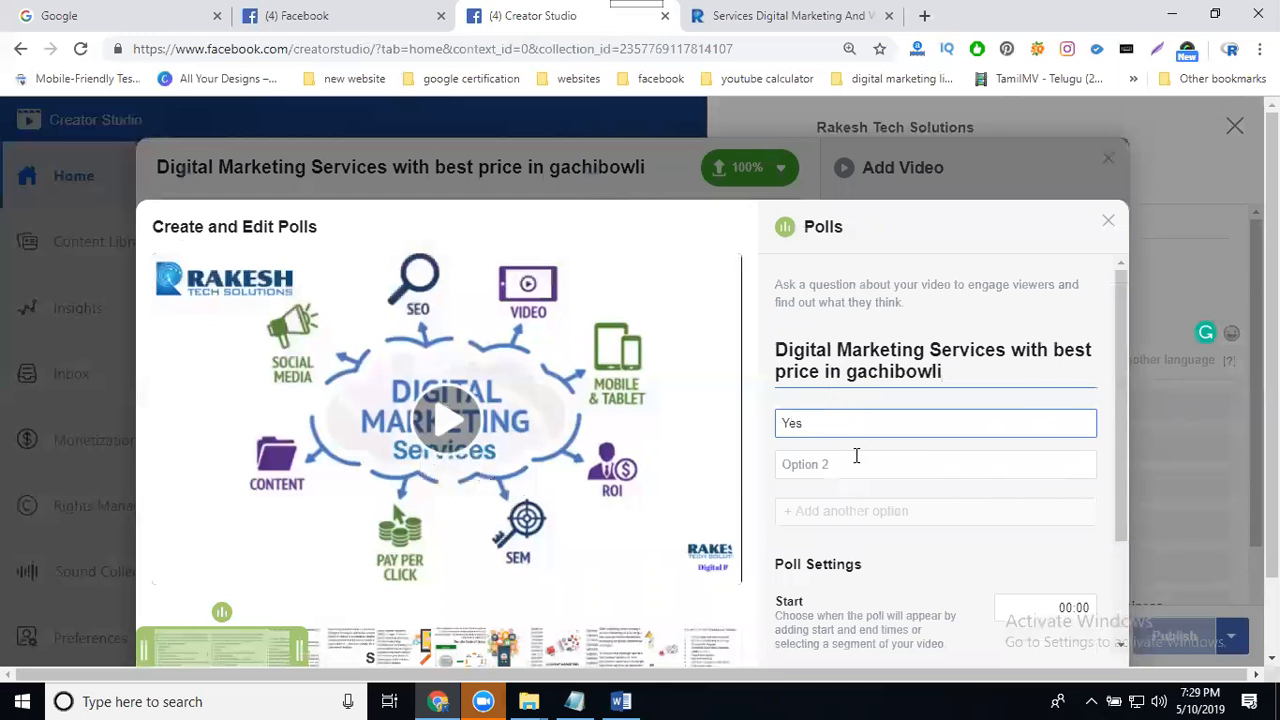
click(853, 459)
text(NO)
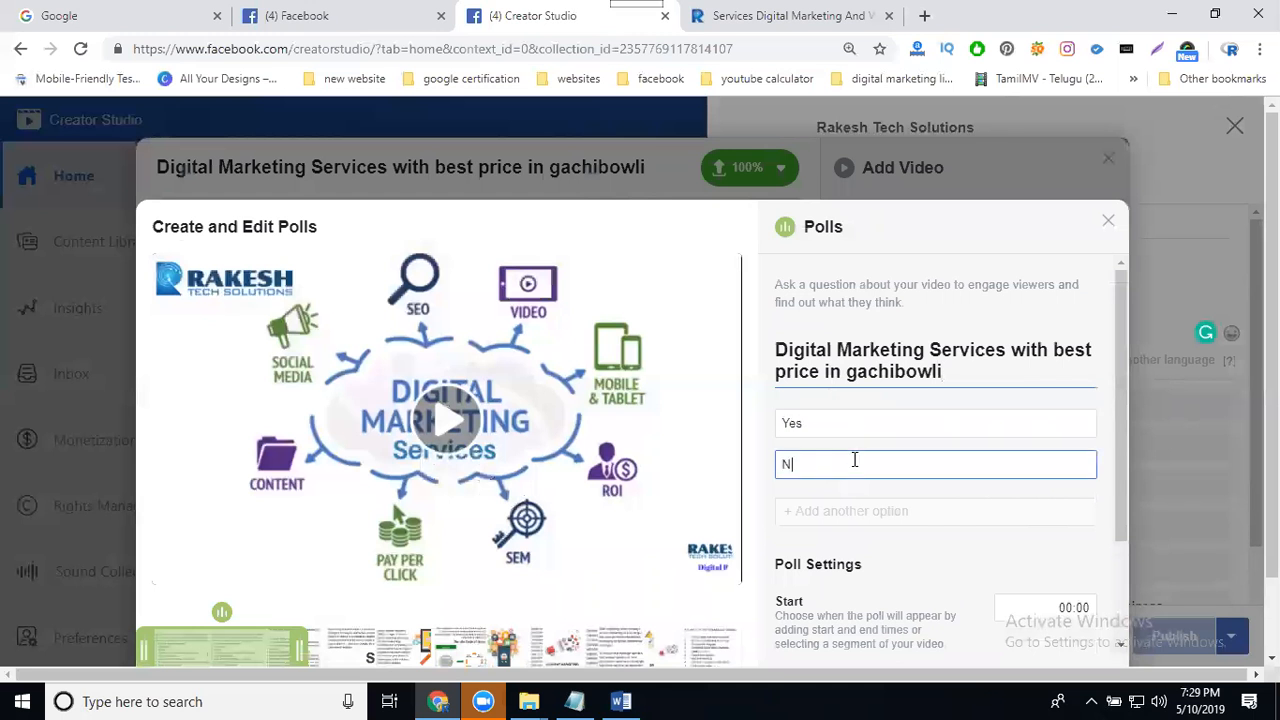
- Reword the poll question to "Are you looking for Digital Marketing Services with best price in gachibowli" and save the poll
click(777, 349)
text(Are you looking )
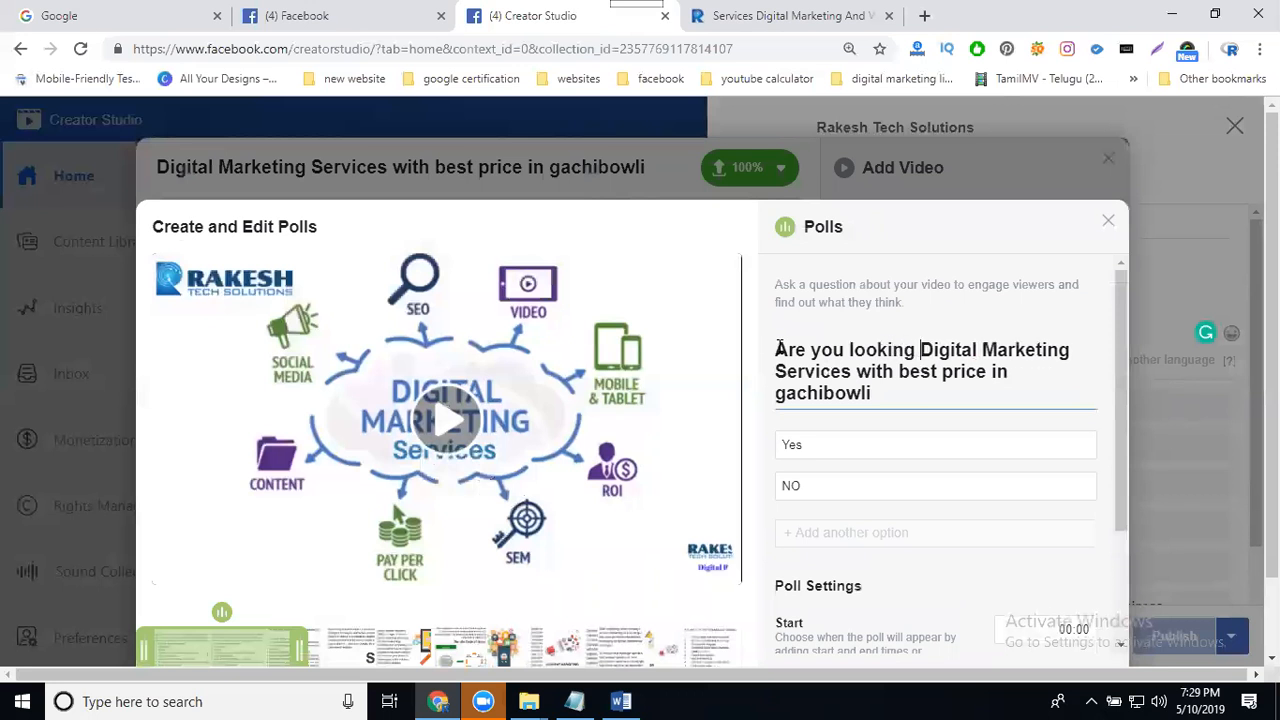
text(for)
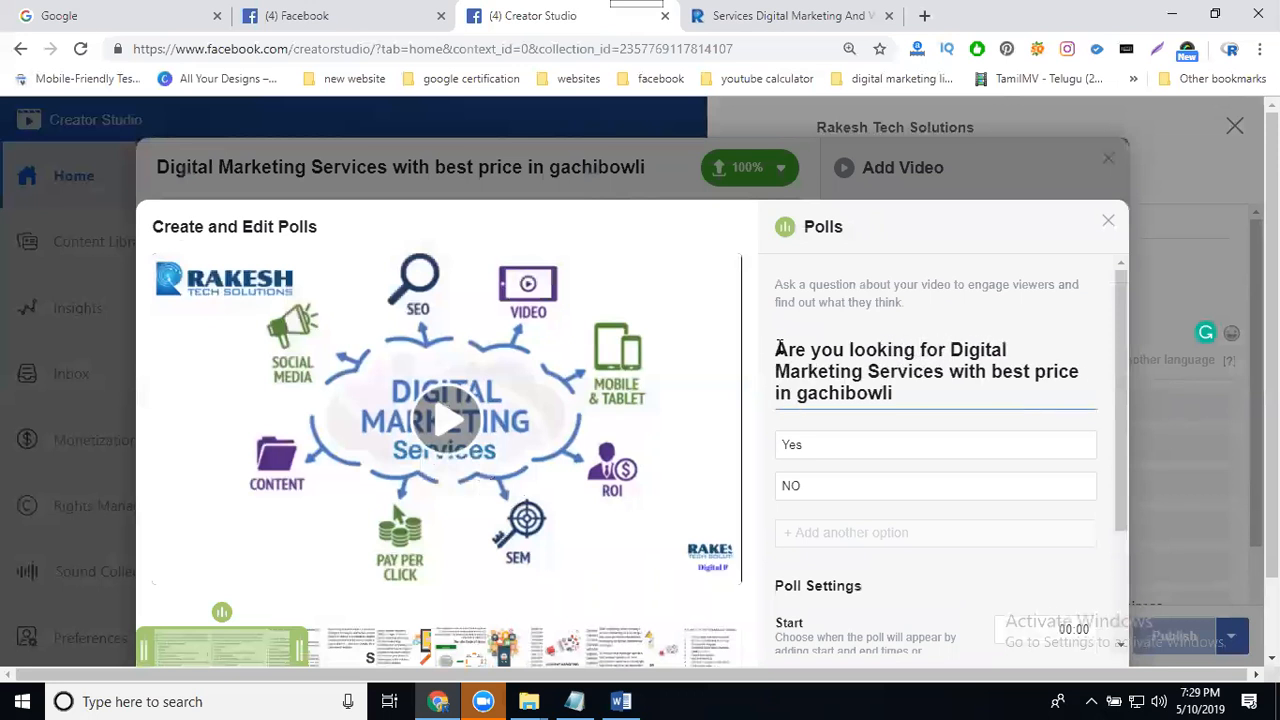
scroll(951, 534, down, 5)
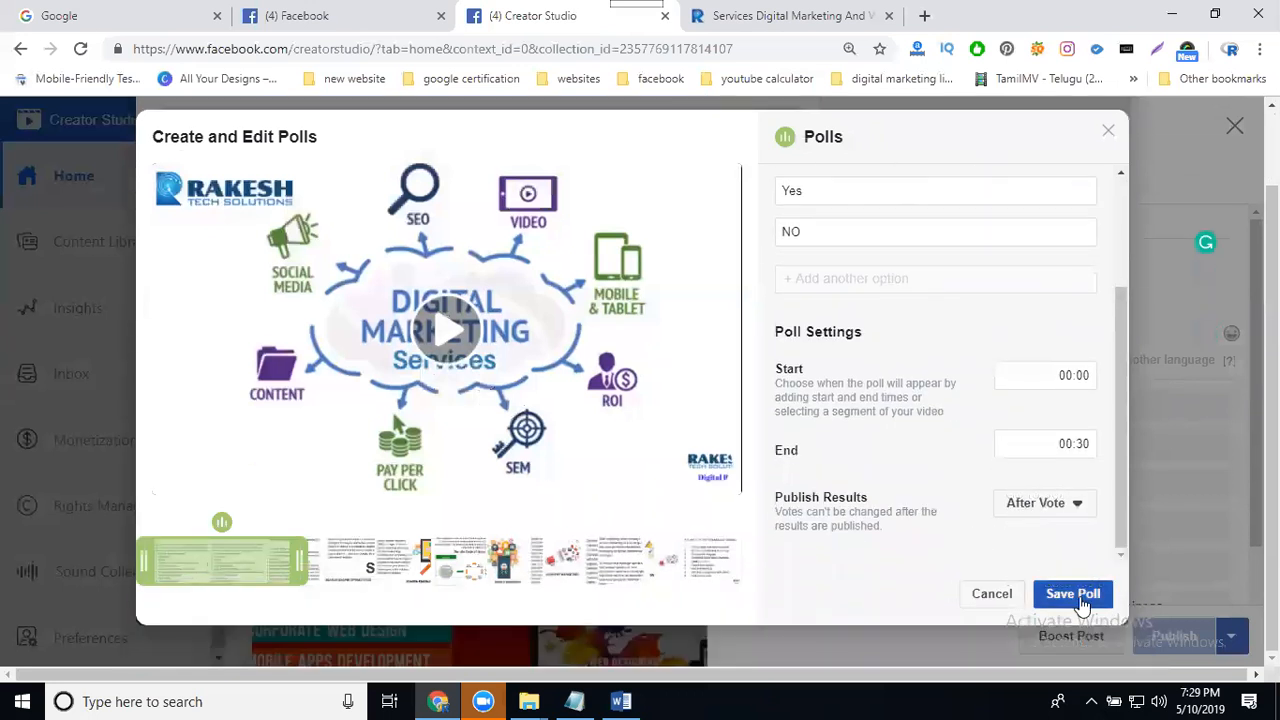
click(1074, 596)
click(1084, 598)
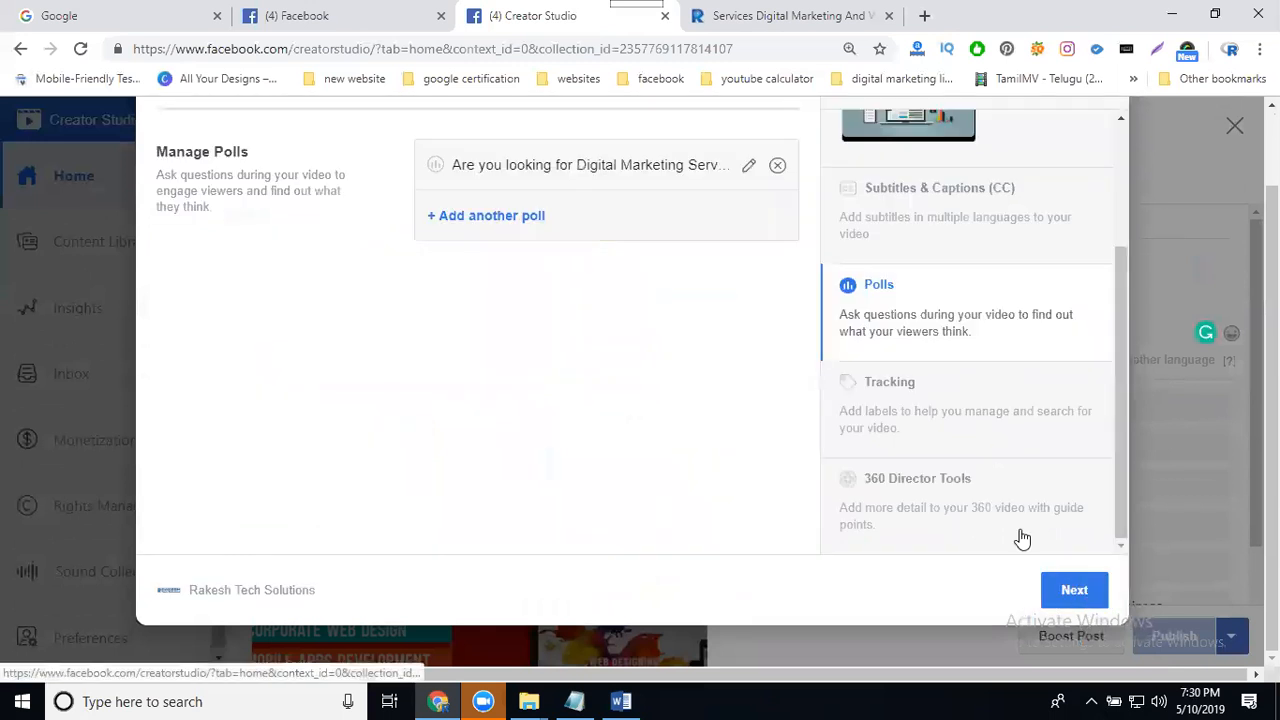
- Open Tracking and add custom labels "Digital Marketing Services with best price in gachibowli" and "digital marketing services"
click(930, 413)
click(556, 247)
key(ctrl+v)
key(Return)
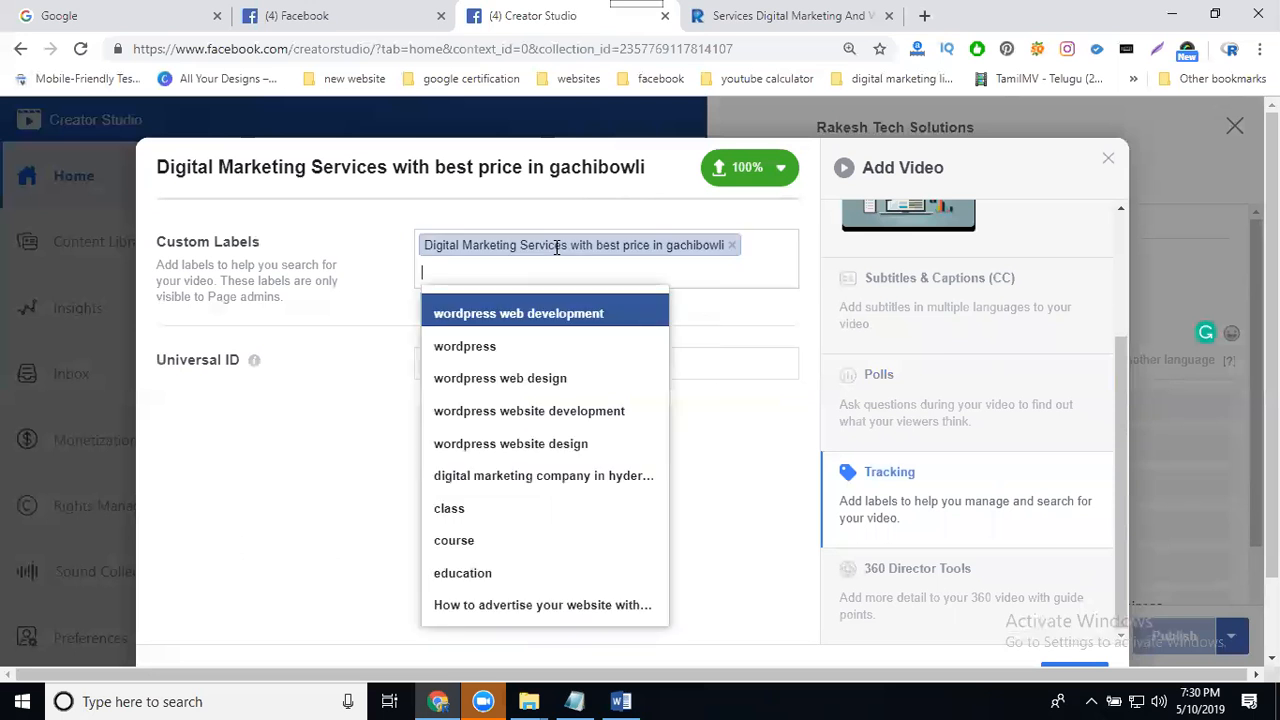
key(ctrl+v)
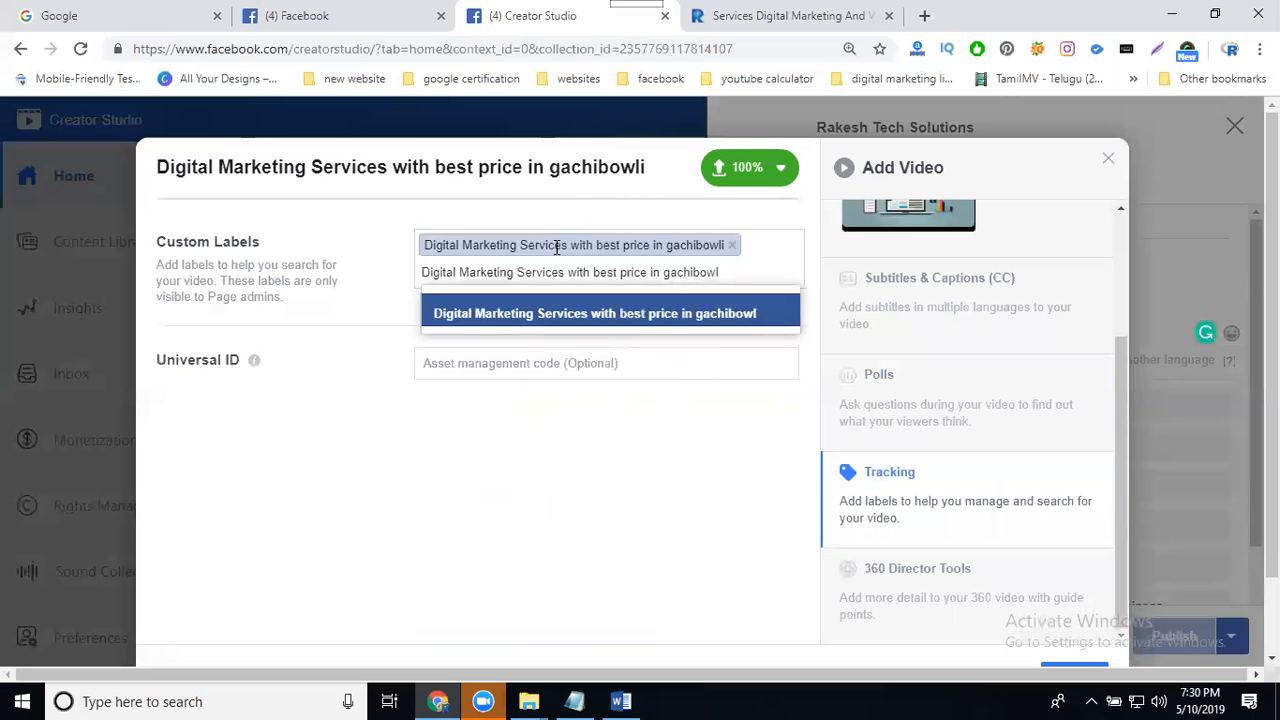
key(BackSpace)
key(BackSpace)
key(BackSpace)
key(BackSpace)
key(BackSpace)
key(BackSpace)
key(BackSpace)
key(BackSpace)
key(BackSpace)
key(BackSpace)
key(BackSpace)
key(BackSpace)
key(BackSpace)
key(BackSpace)
key(BackSpace)
key(BackSpace)
key(BackSpace)
key(BackSpace)
key(BackSpace)
key(BackSpace)
key(BackSpace)
key(BackSpace)
key(BackSpace)
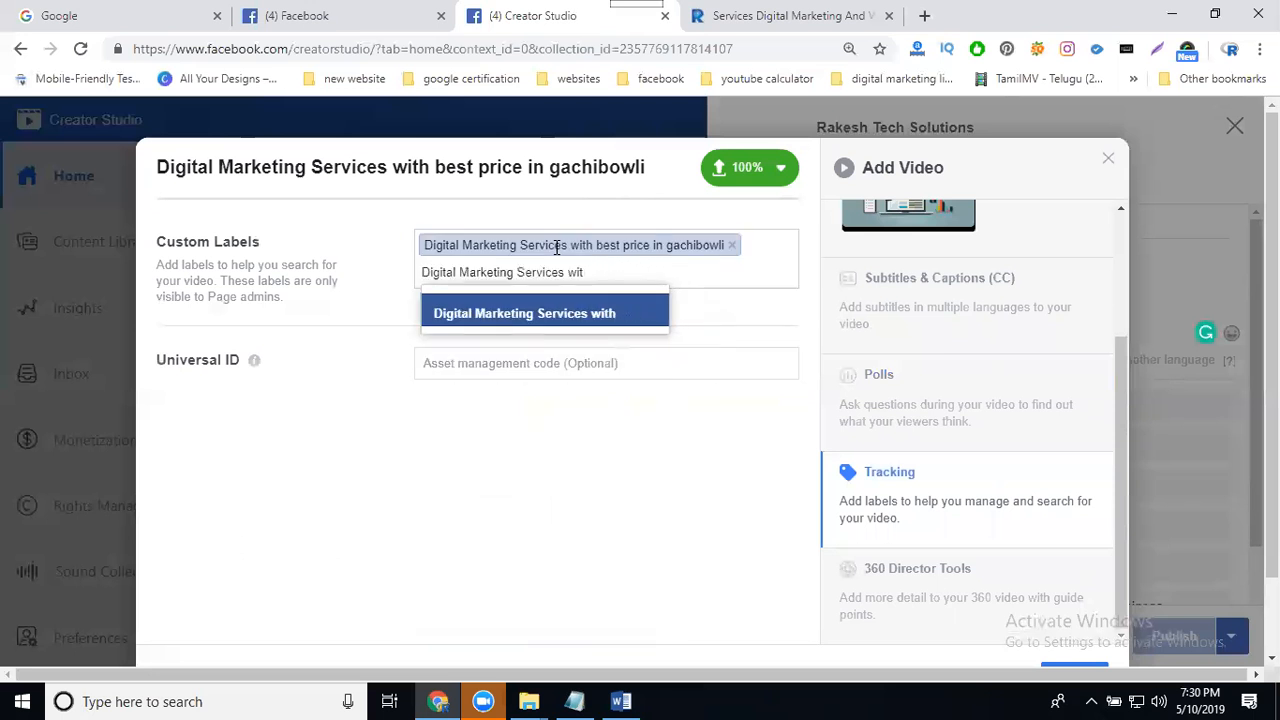
- Add the custom label "digital marketing company in hyderabad" from the suggestions
key(BackSpace)
key(Return)
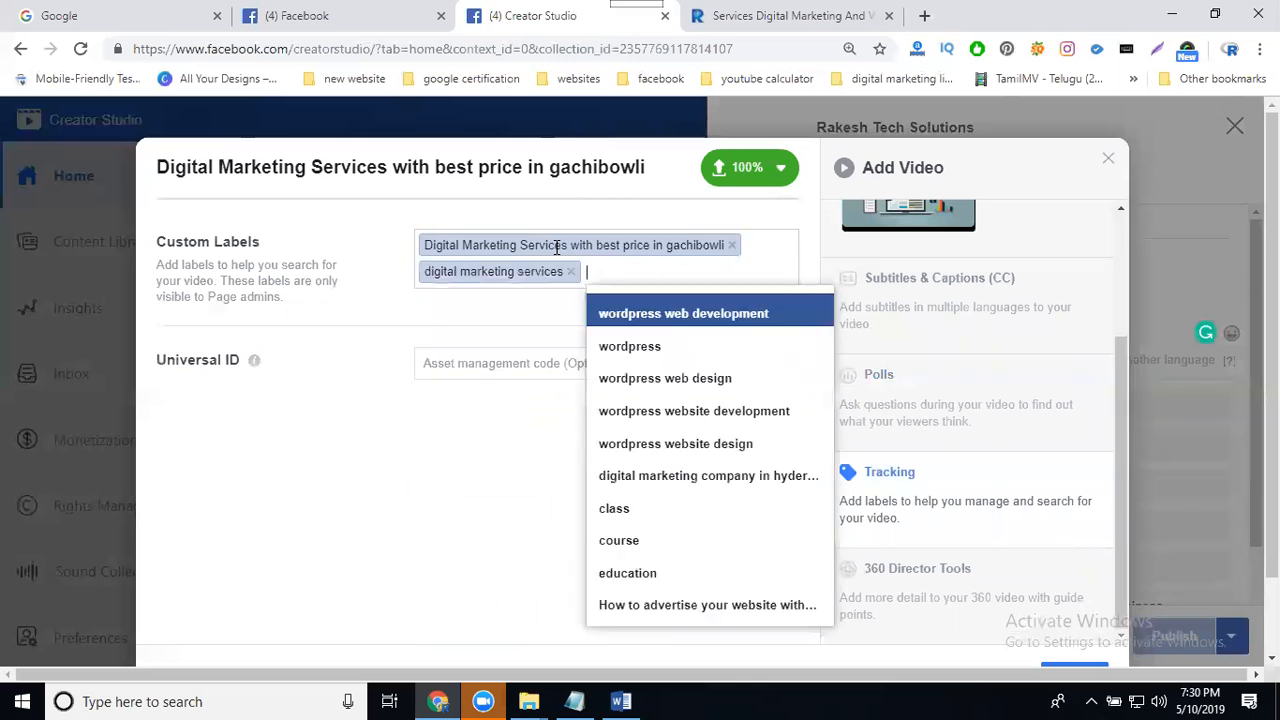
key(ctrl+v)
key(BackSpace)
key(BackSpace)
key(BackSpace)
key(BackSpace)
key(BackSpace)
key(BackSpace)
key(BackSpace)
key(BackSpace)
key(BackSpace)
key(BackSpace)
key(BackSpace)
key(BackSpace)
key(BackSpace)
key(BackSpace)
key(BackSpace)
key(BackSpace)
key(BackSpace)
key(BackSpace)
key(BackSpace)
key(BackSpace)
key(BackSpace)
key(BackSpace)
key(BackSpace)
key(BackSpace)
key(BackSpace)
key(BackSpace)
key(BackSpace)
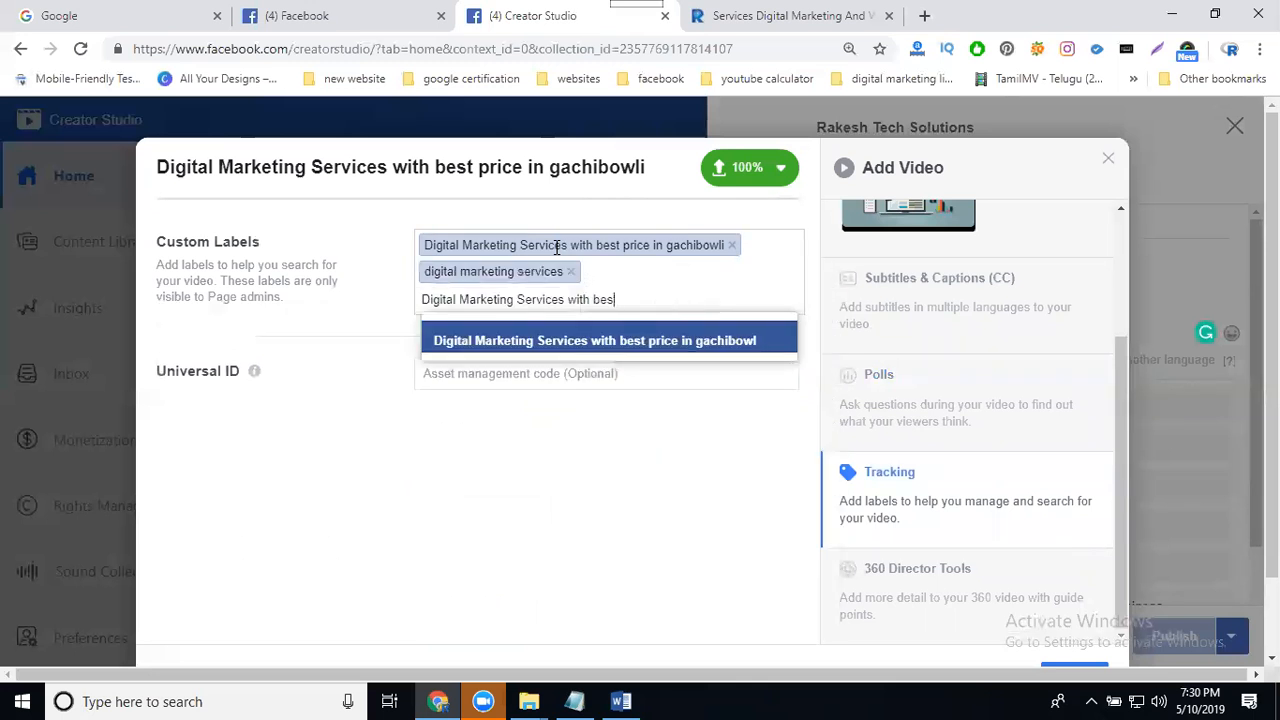
key(BackSpace)
key(BackSpace)
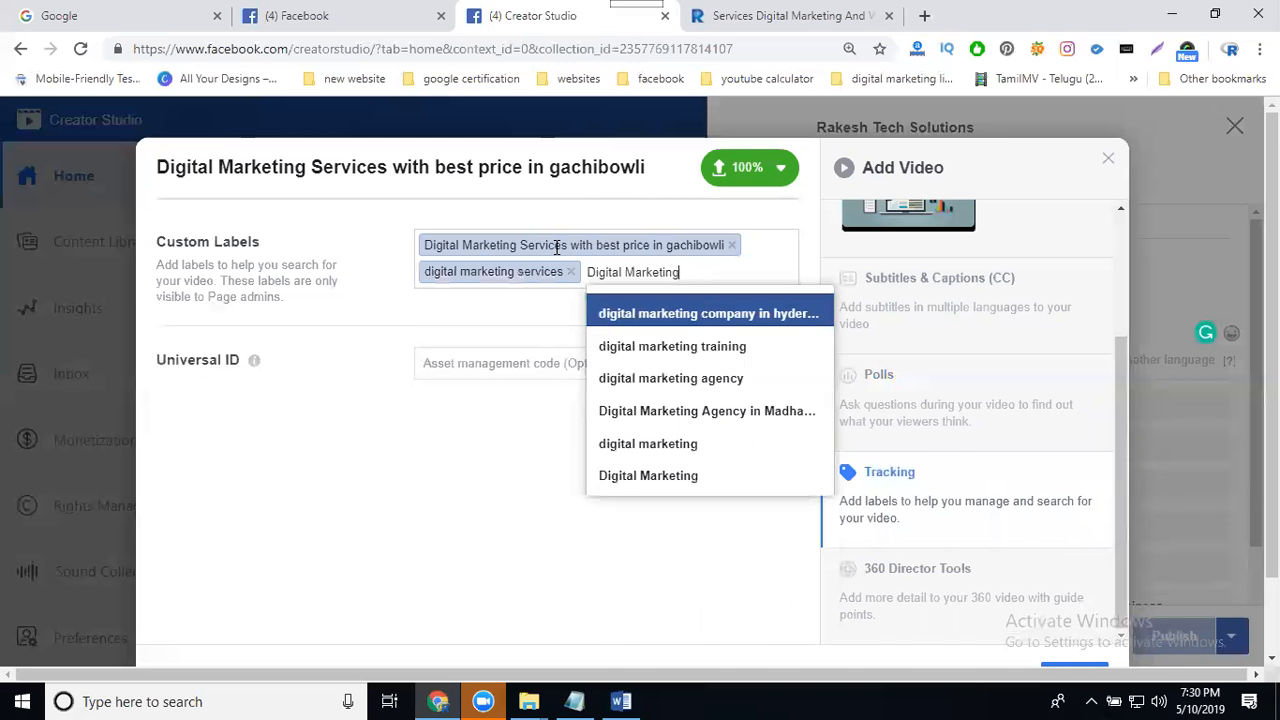
key(Return)
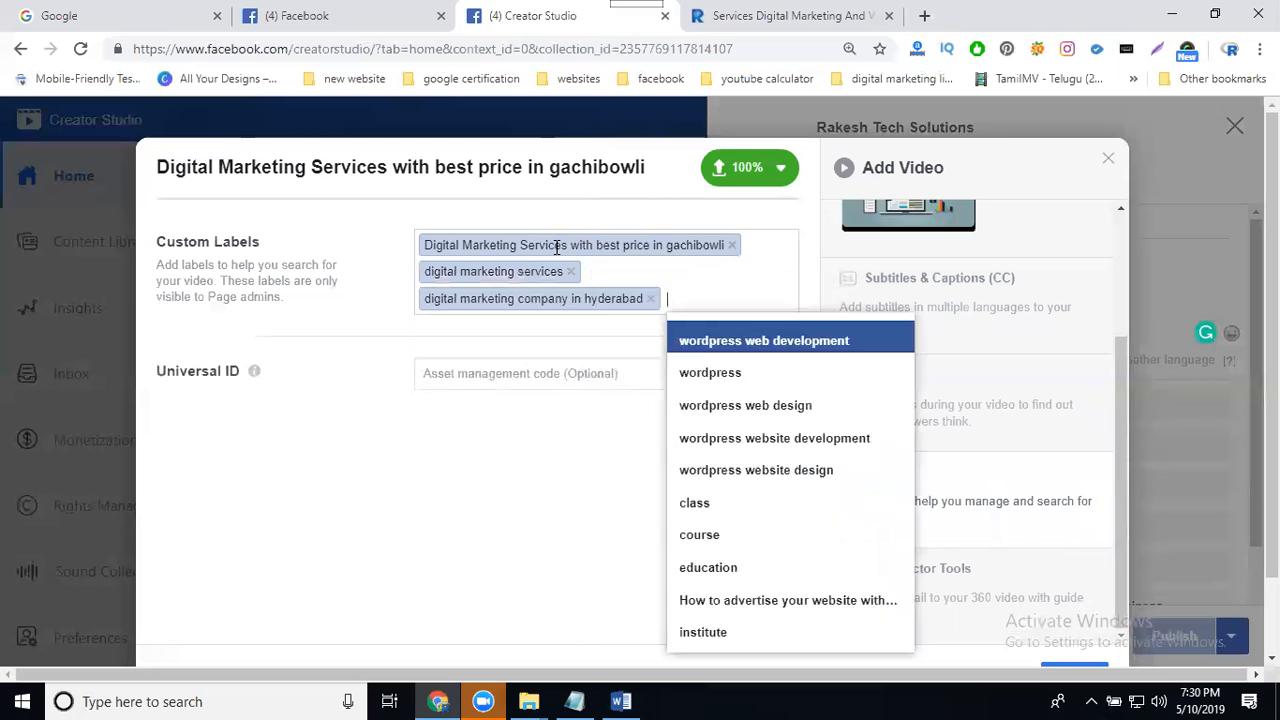
- Add custom labels "rakesh tech solutions" and "rakeshtechsolutions", then continue to the publishing options
text(rakesh tech solutions)
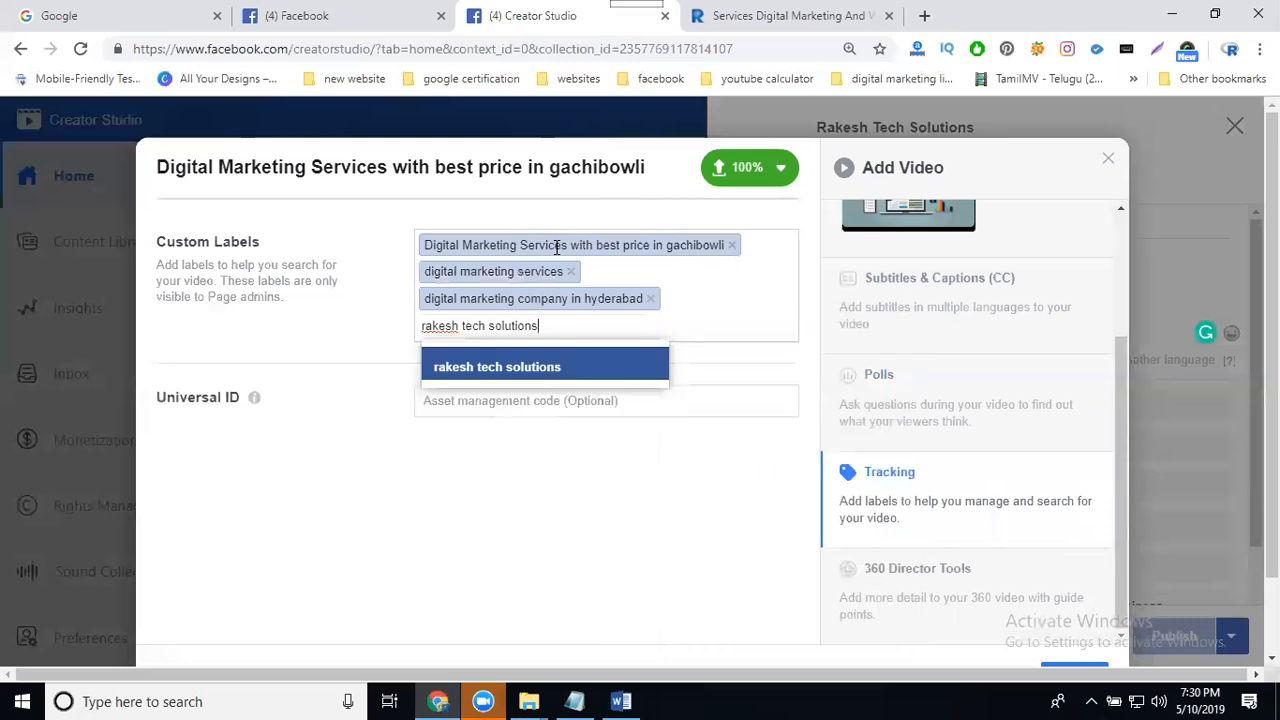
key(Return)
text(rakeshtechsolution)
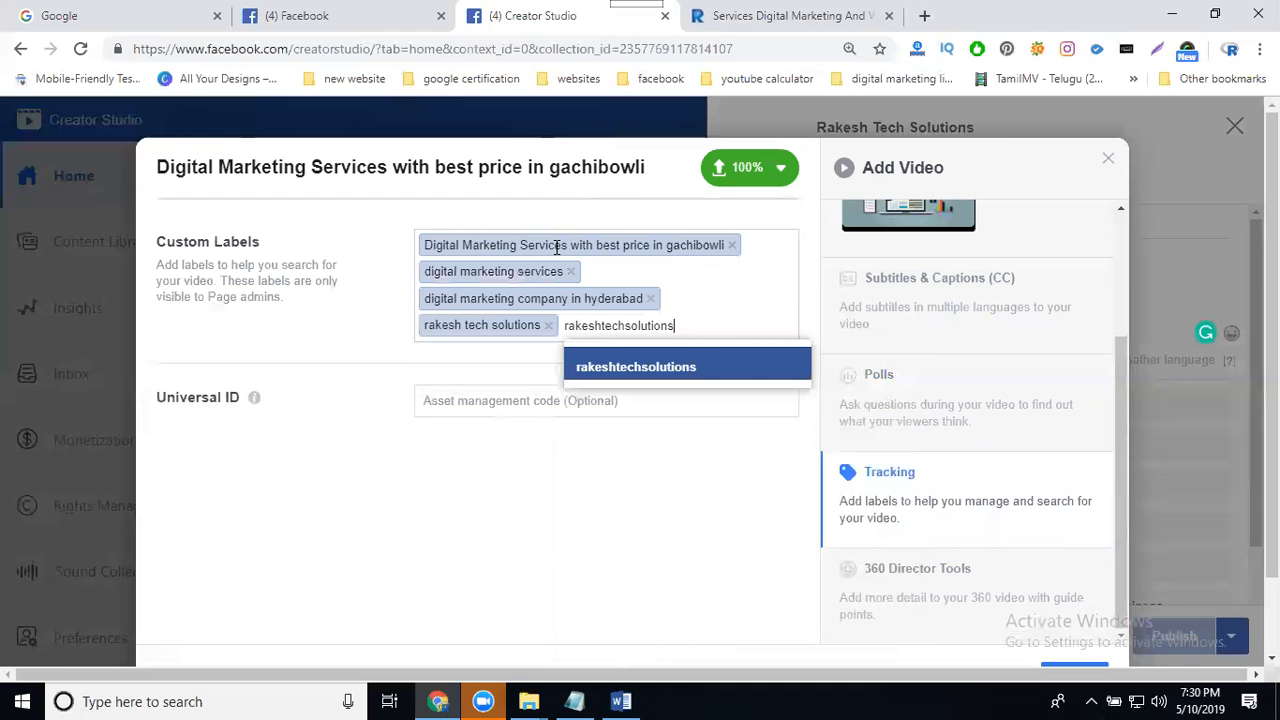
text(s)
key(Return)
click(570, 498)
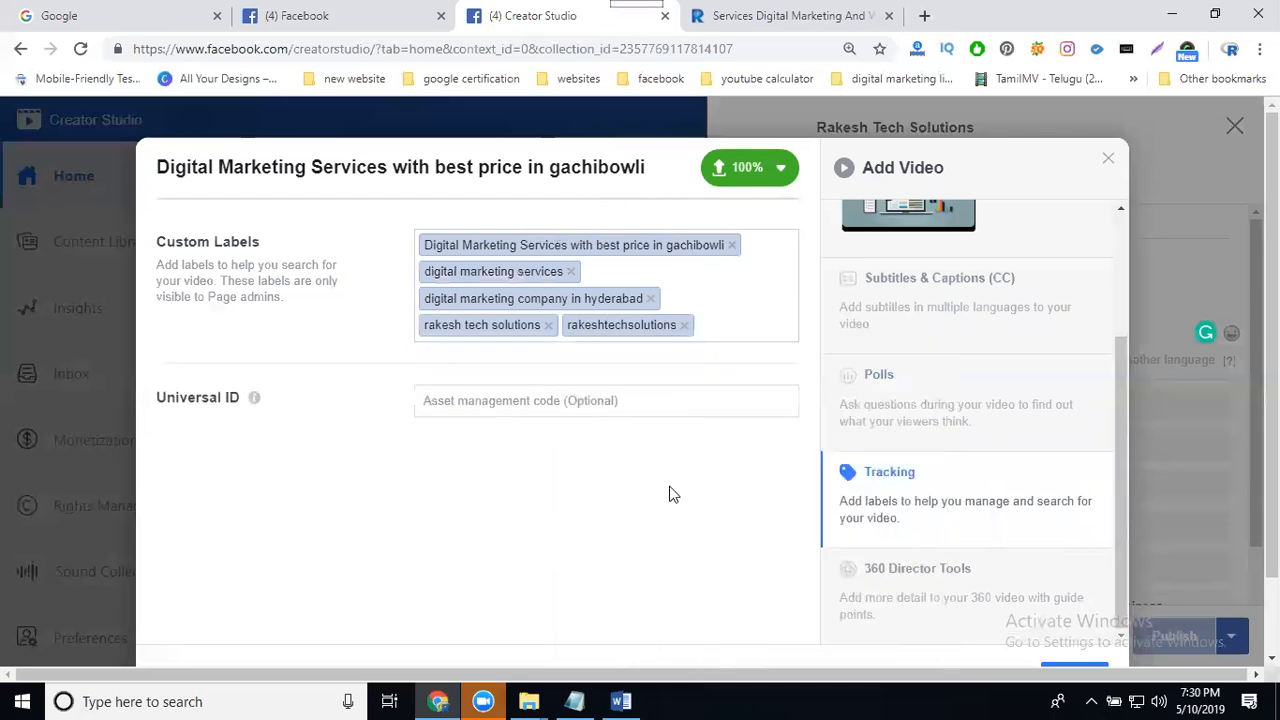
scroll(968, 400, down, 1)
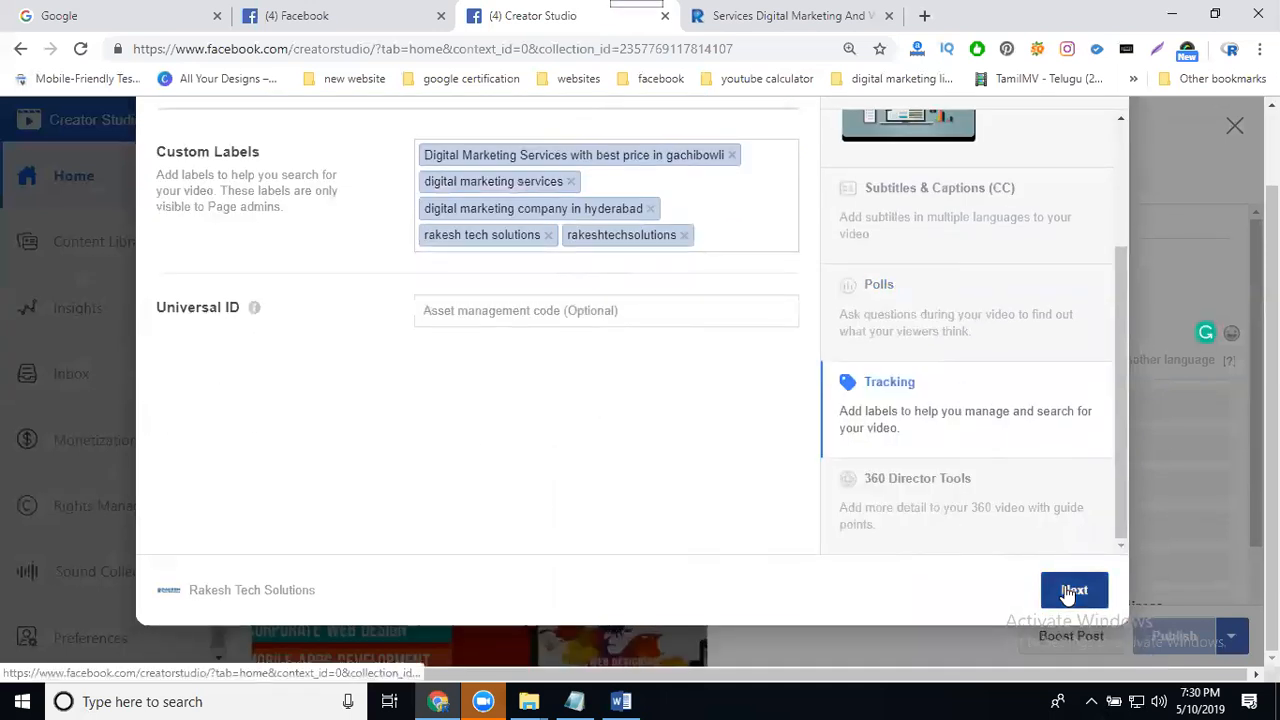
click(1072, 590)
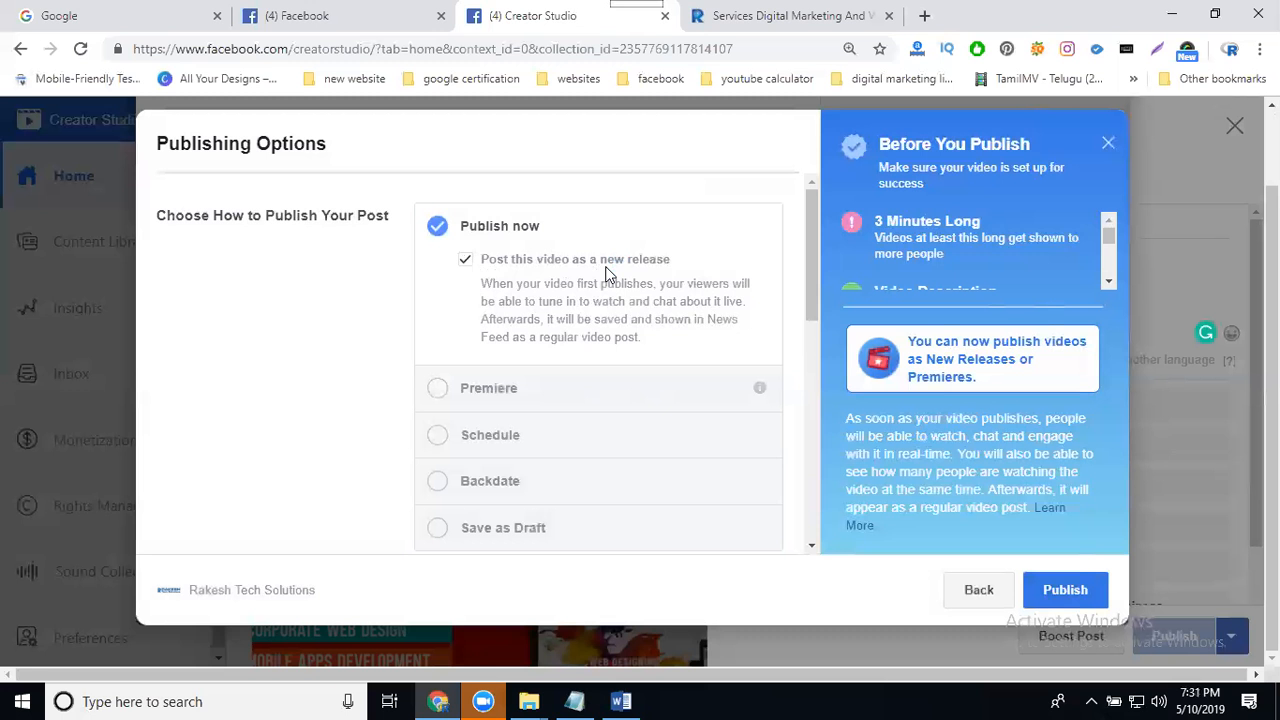
- Choose to publish the video now as a new release and publish the post
click(443, 391)
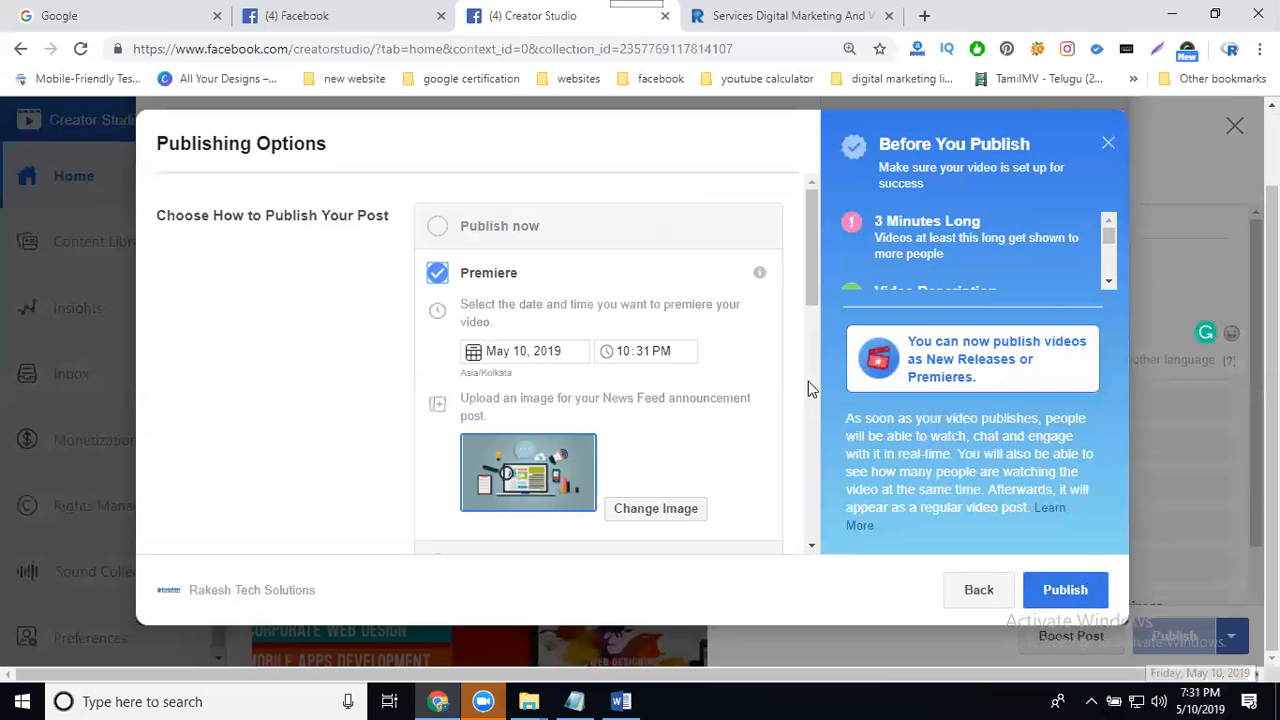
click(440, 228)
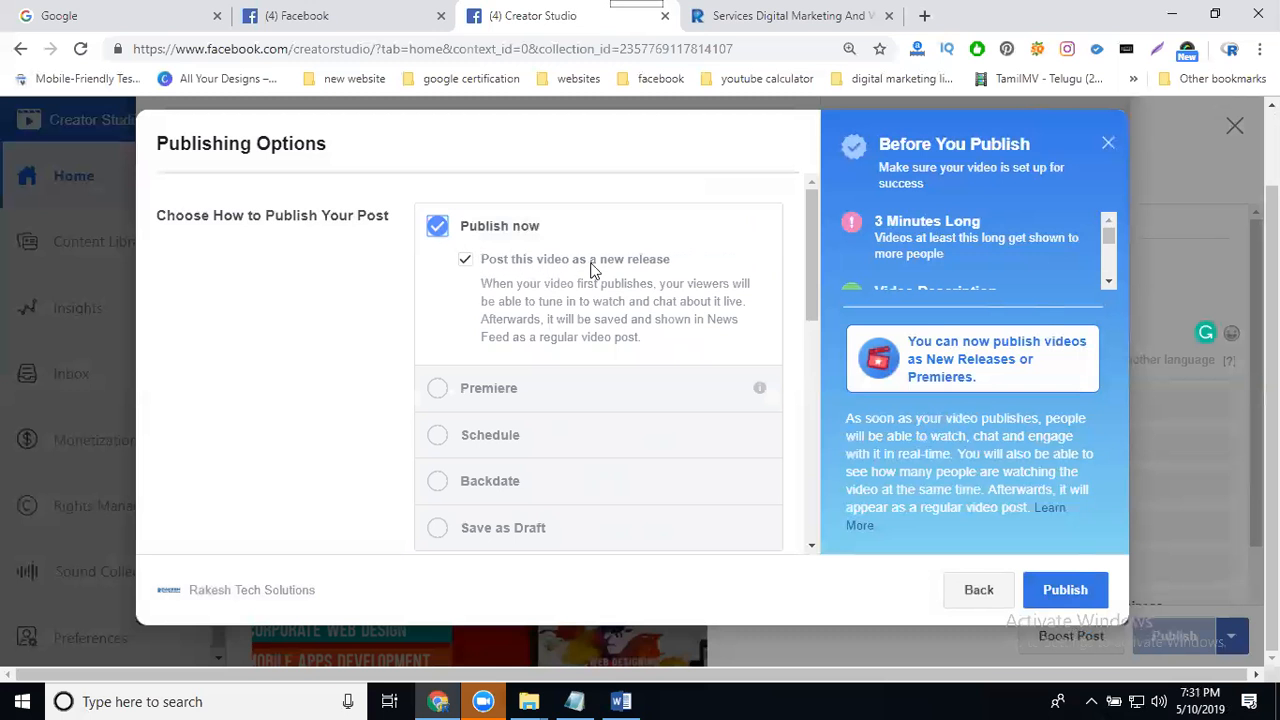
click(1058, 589)
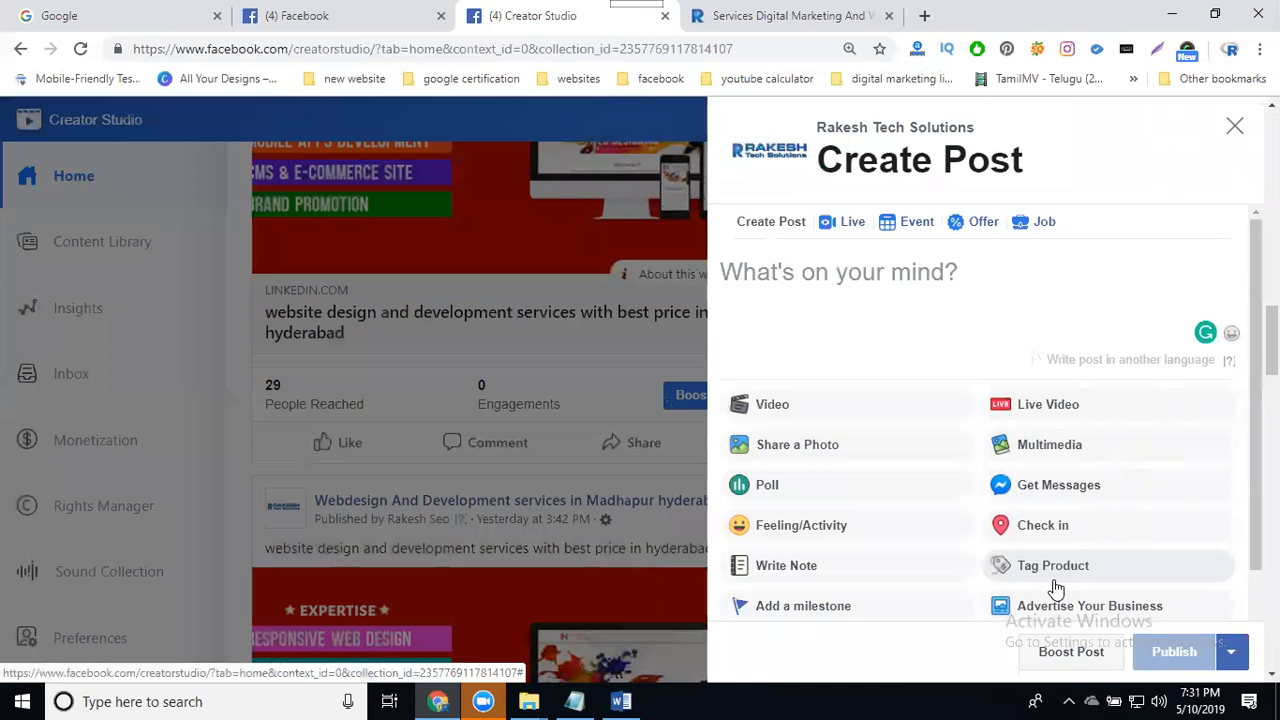
- Close the Create Post panel and discard the empty draft
click(1236, 133)
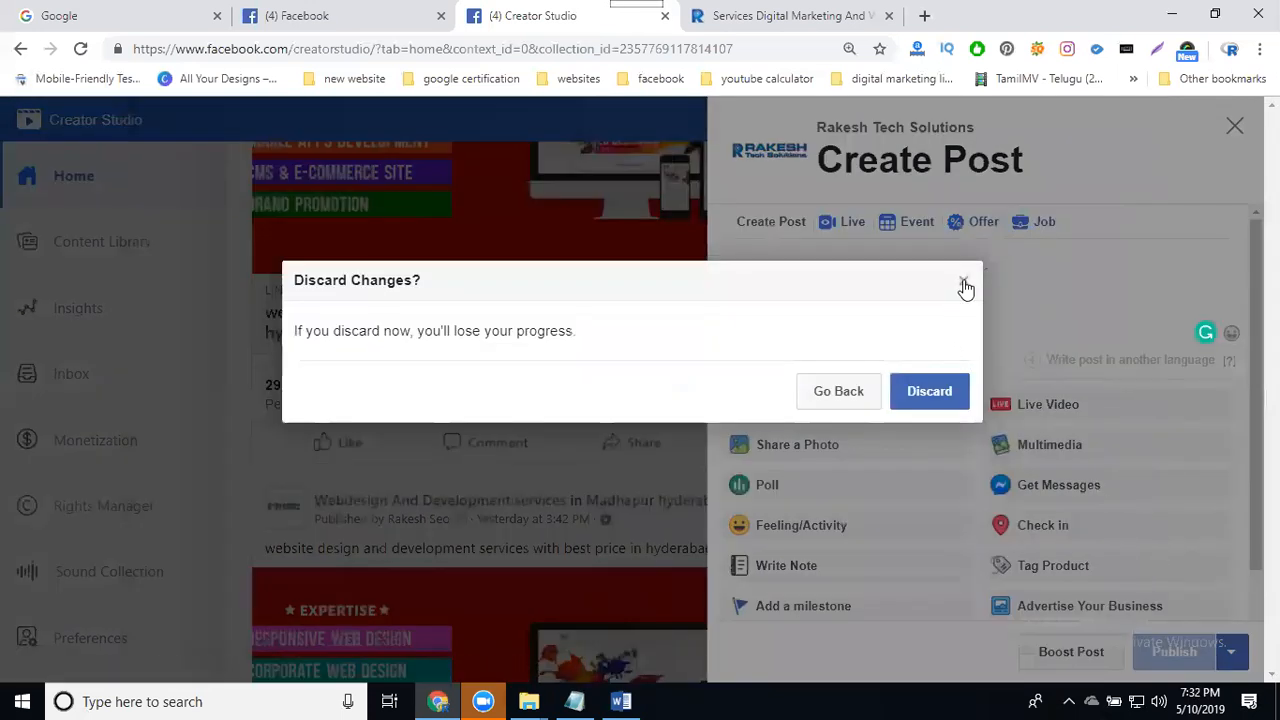
click(963, 283)
scroll(662, 373, down, 2)
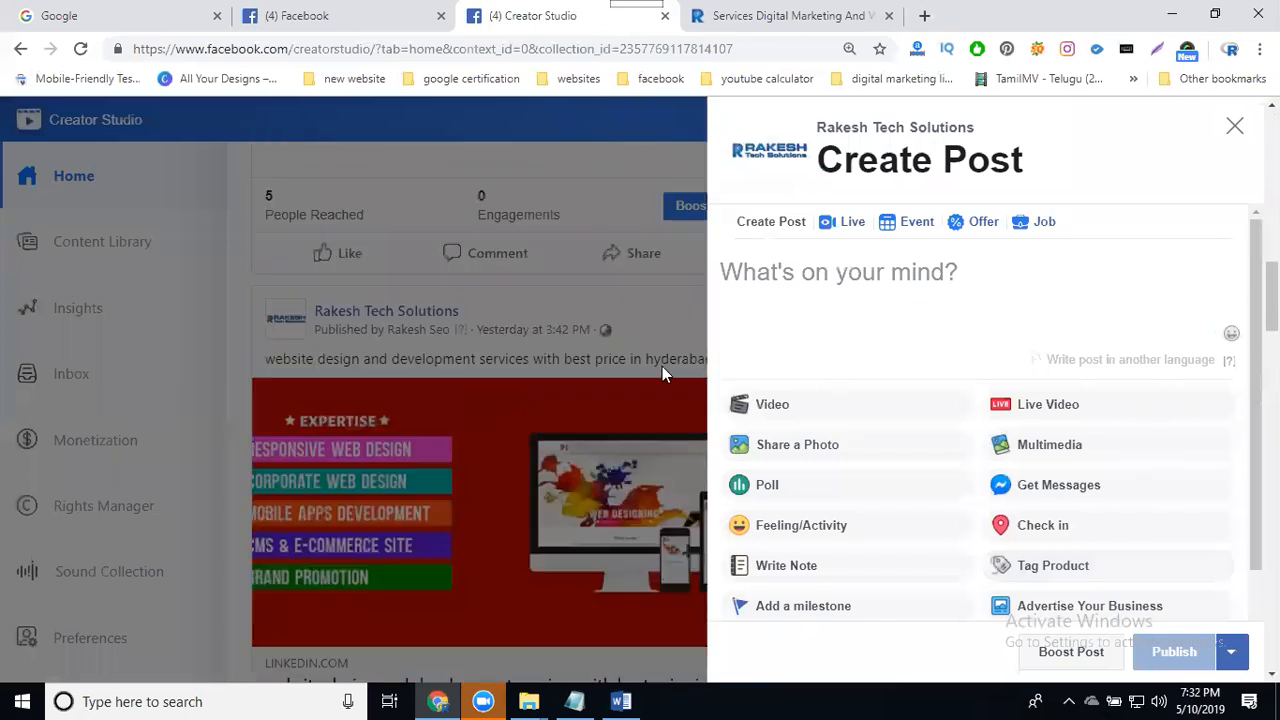
scroll(572, 343, up, 5)
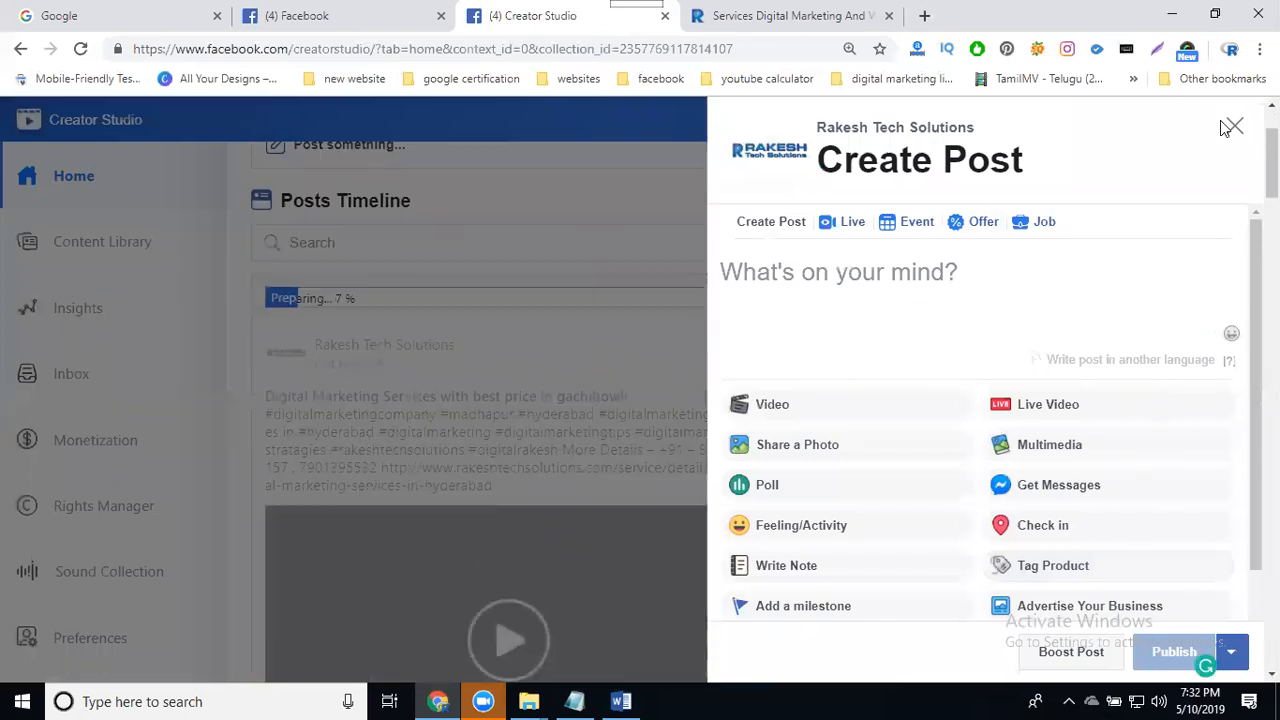
click(1231, 127)
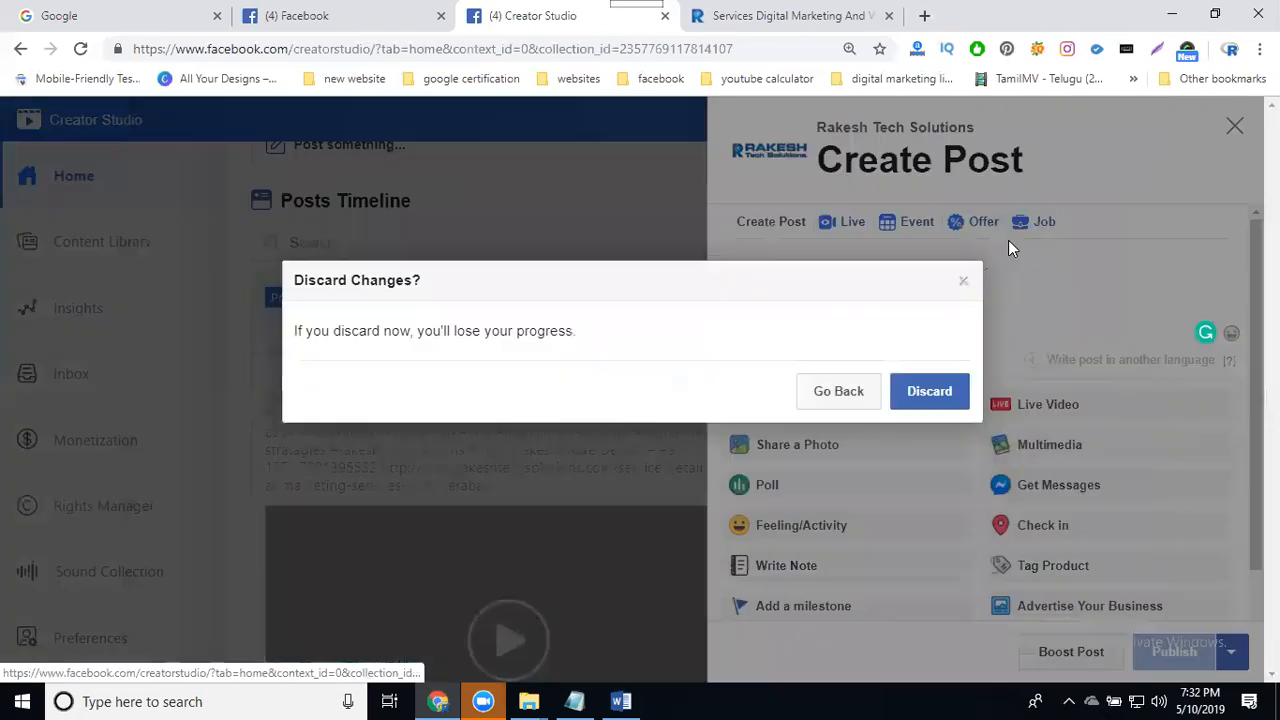
click(913, 395)
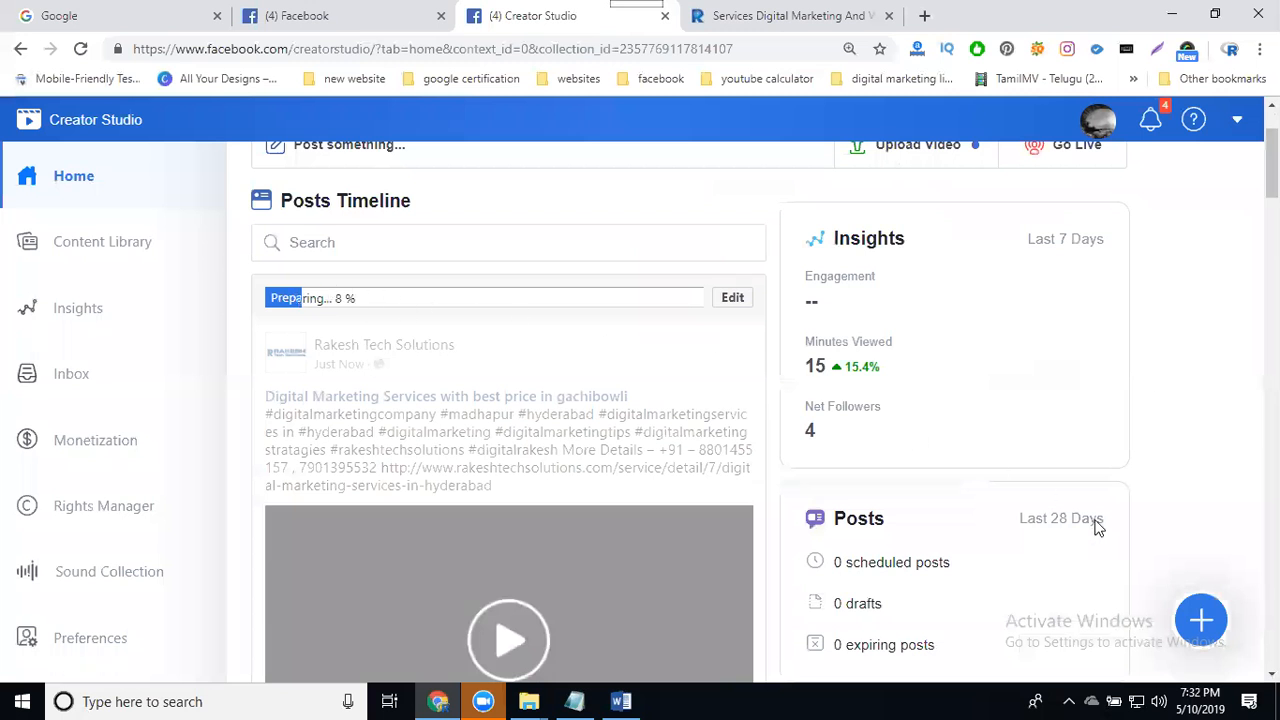
click(1201, 619)
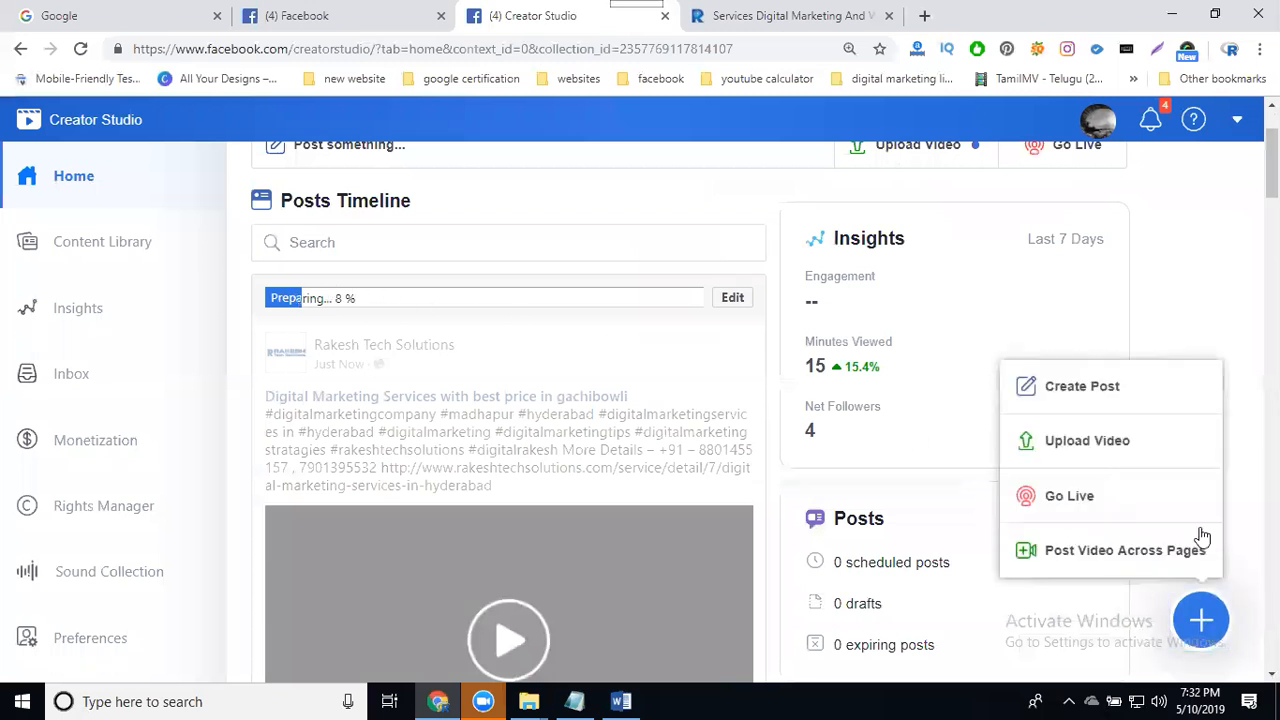
click(1125, 385)
scroll(820, 380, down, 2)
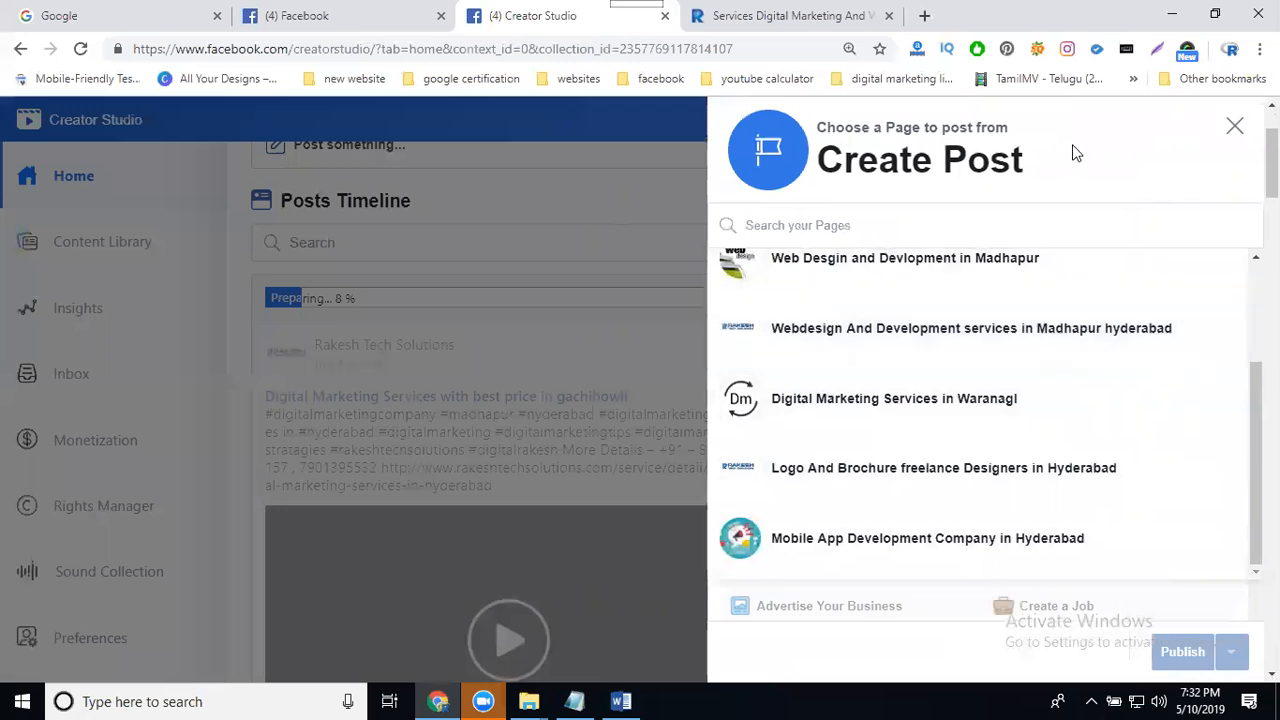
click(1234, 126)
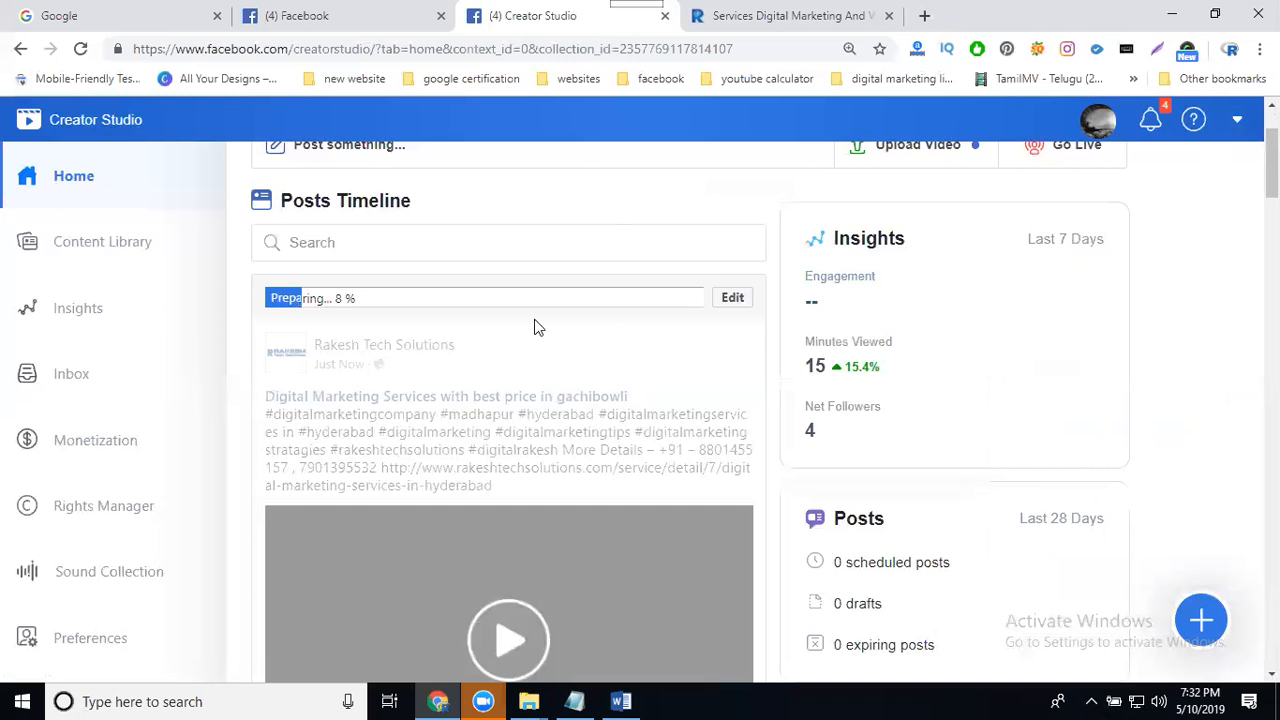
- Open the Rakesh Tech Solutions Facebook page at facebook.com/rakeshtechsolutions in a new tab
click(925, 18)
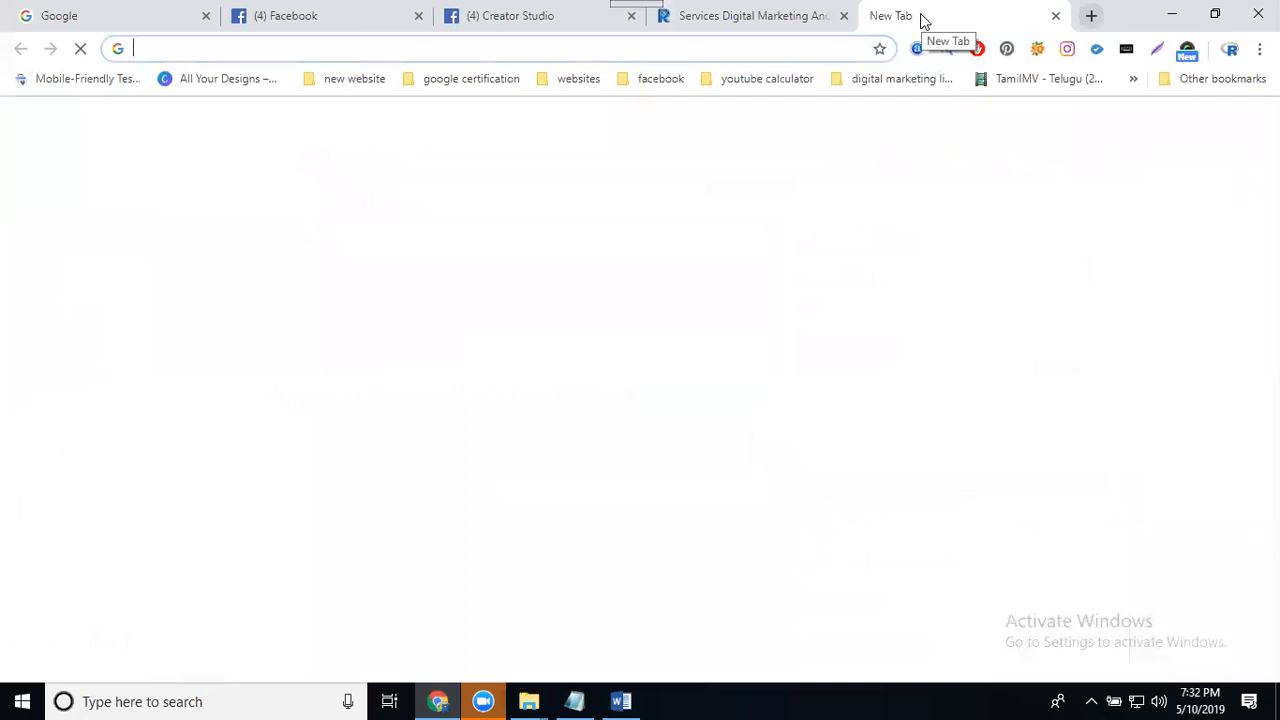
text(fac)
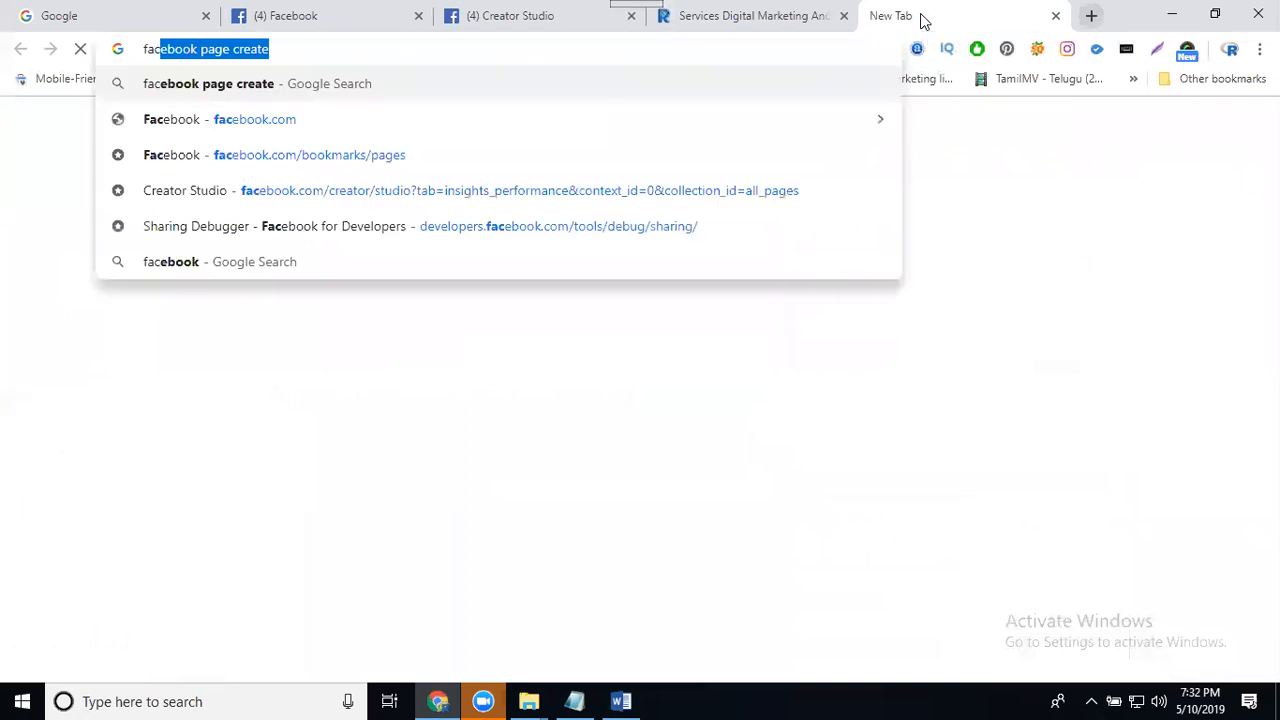
key(Down)
text(/rakesh)
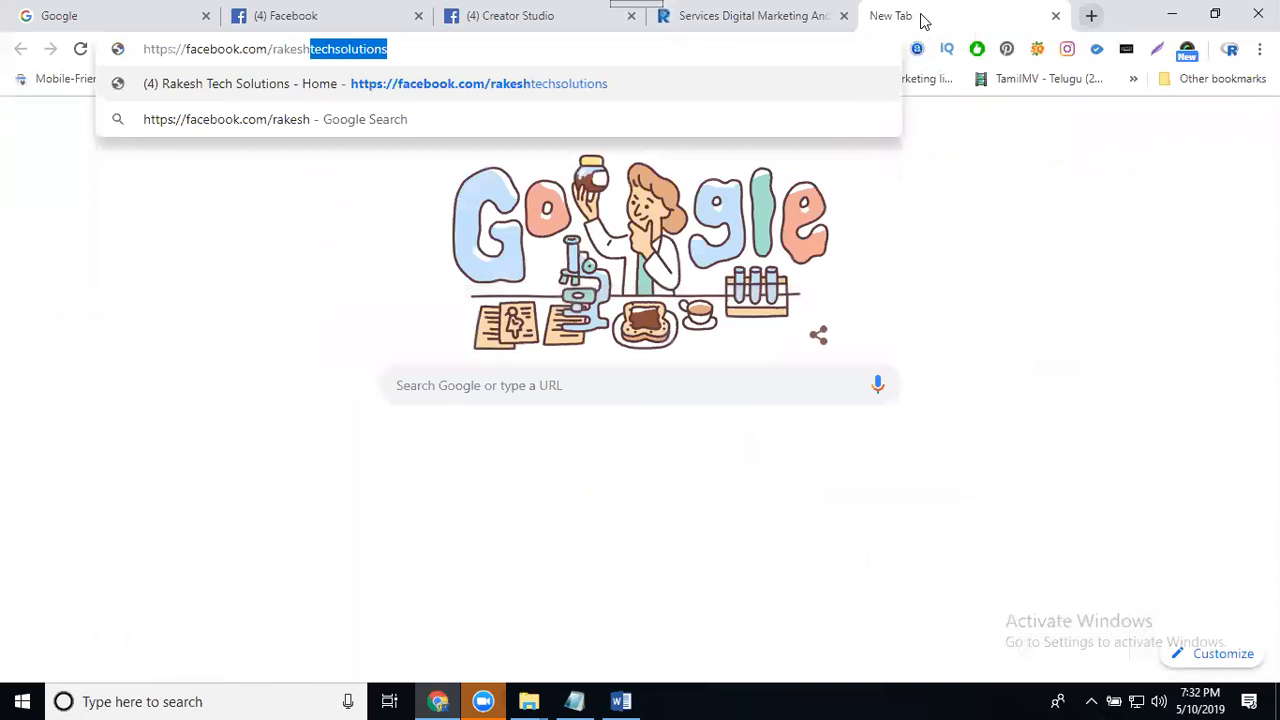
key(Return)
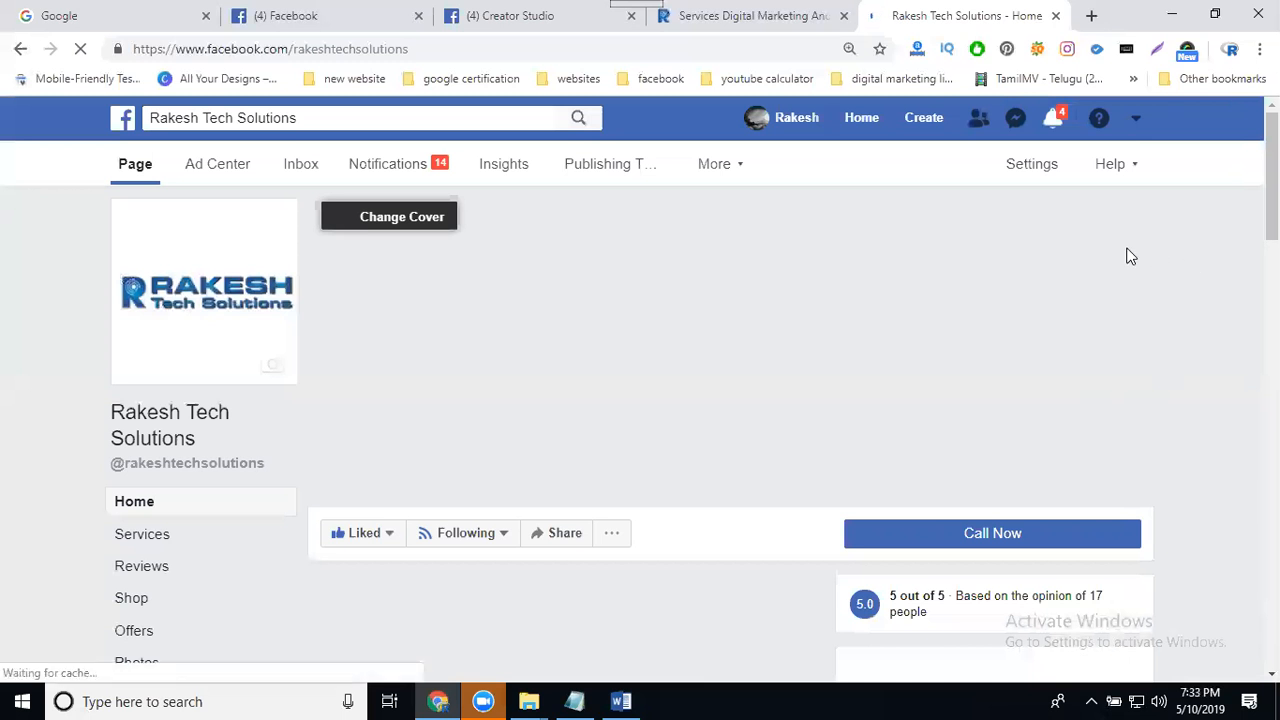
- Scroll the page feed to the newly published video post, play it with sound, and open its poll
scroll(1130, 256, down, 4)
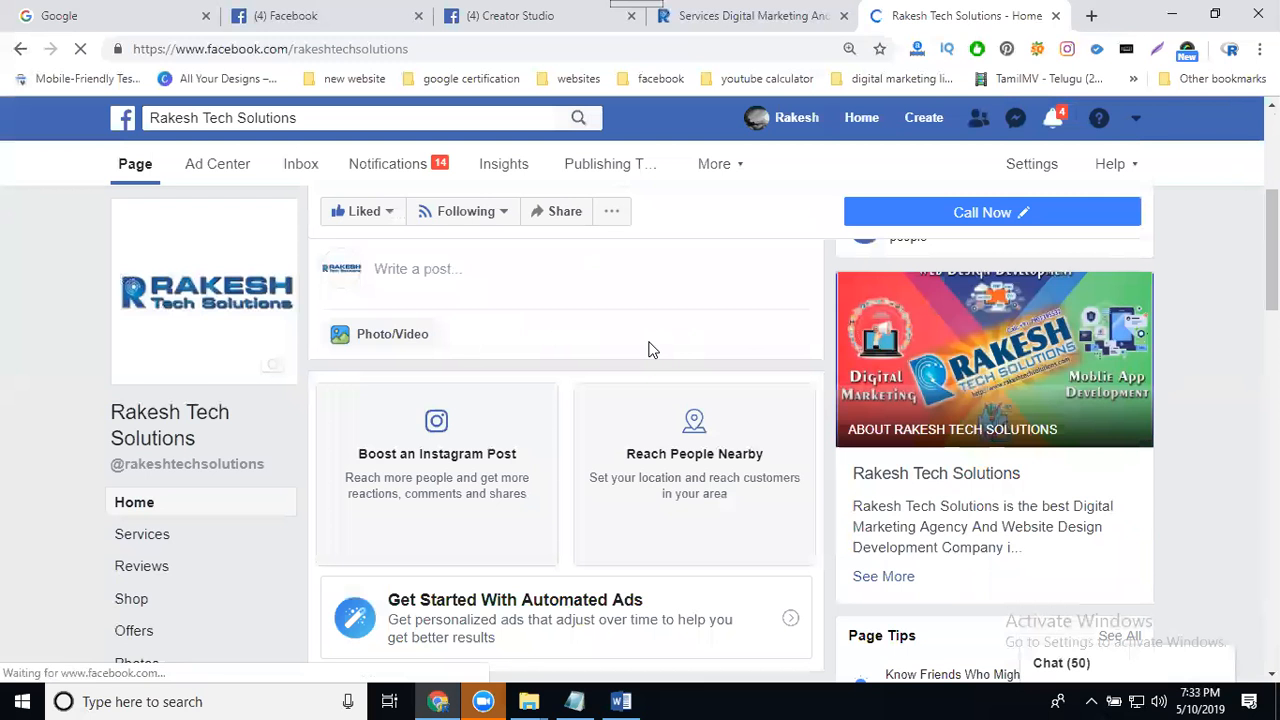
scroll(649, 349, down, 5)
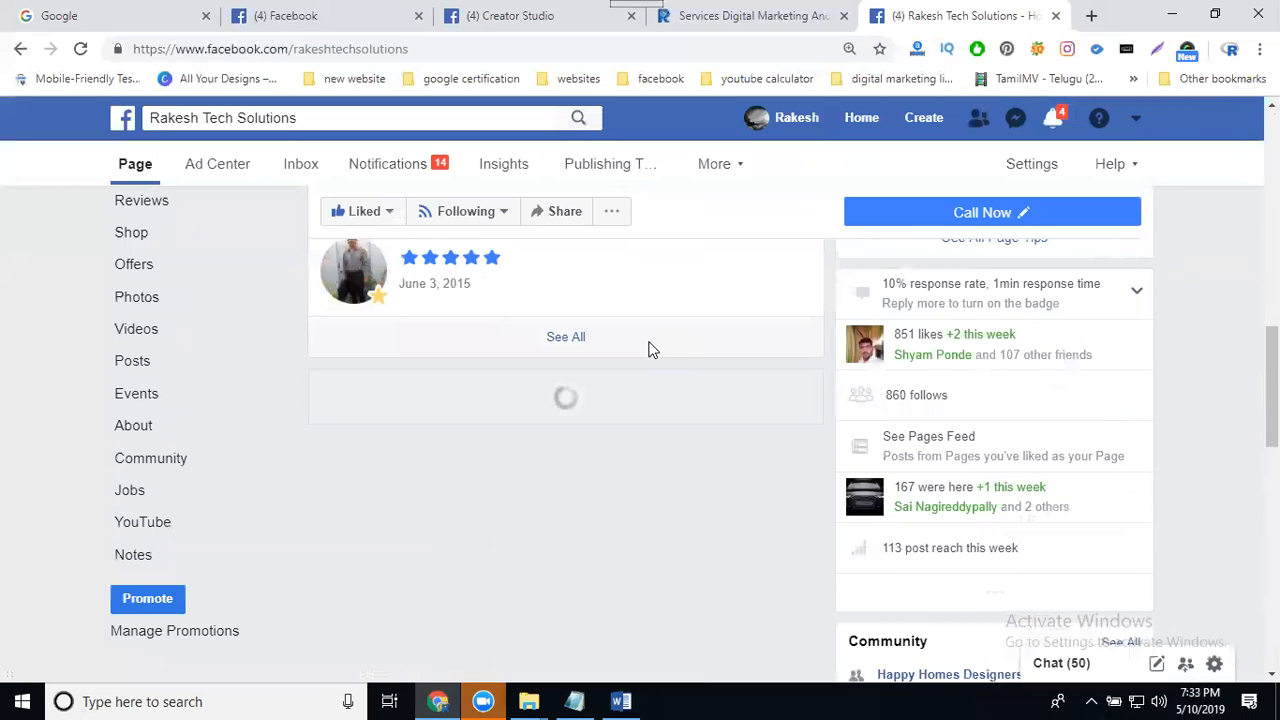
scroll(648, 349, down, 7)
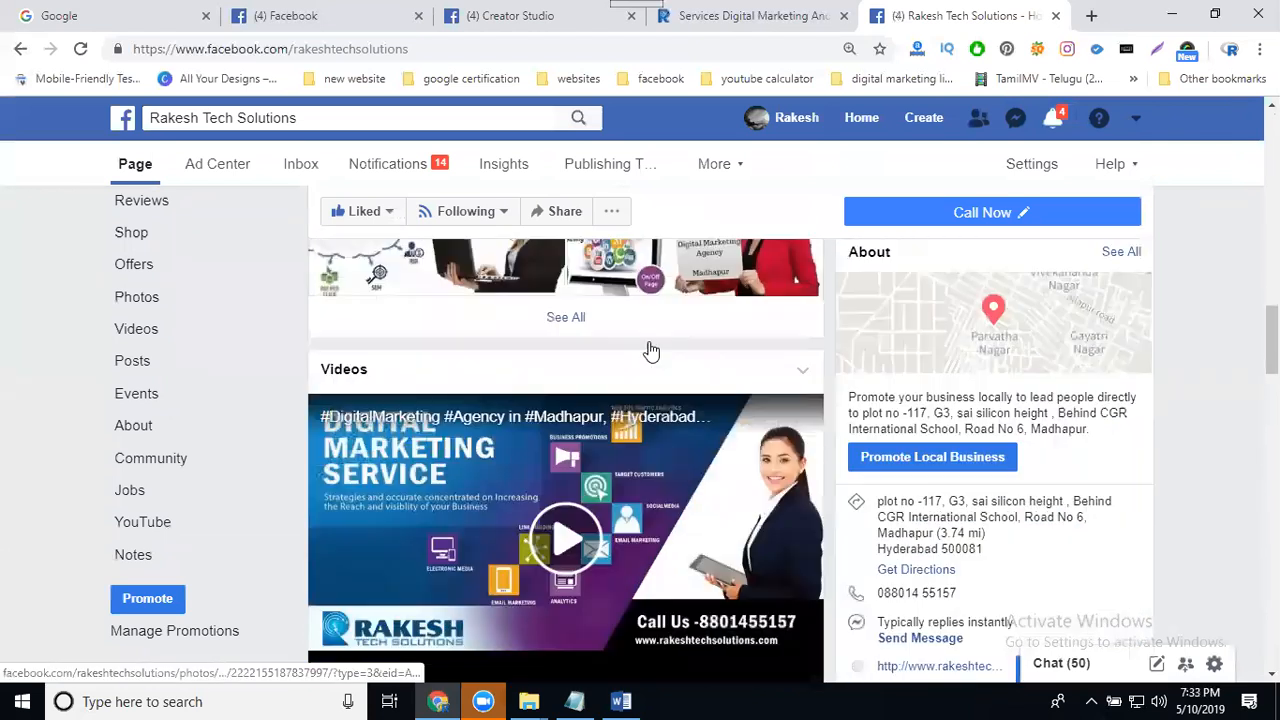
scroll(648, 349, down, 9)
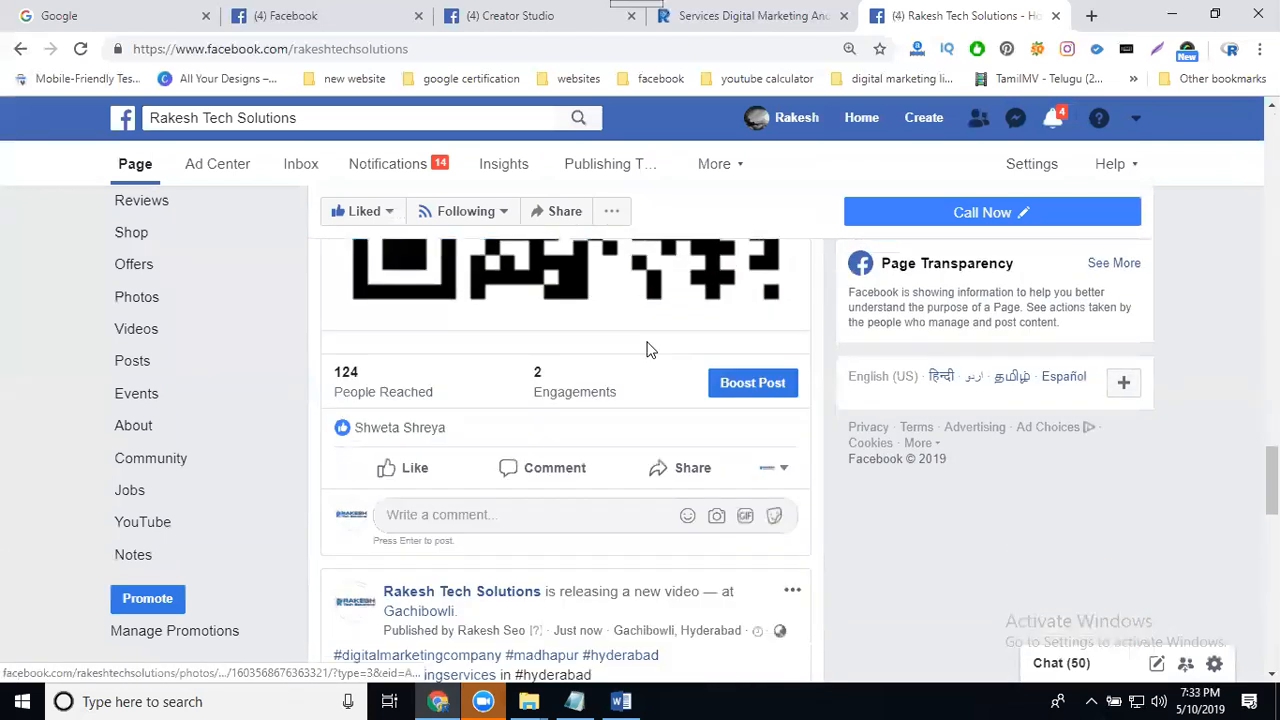
scroll(648, 349, down, 4)
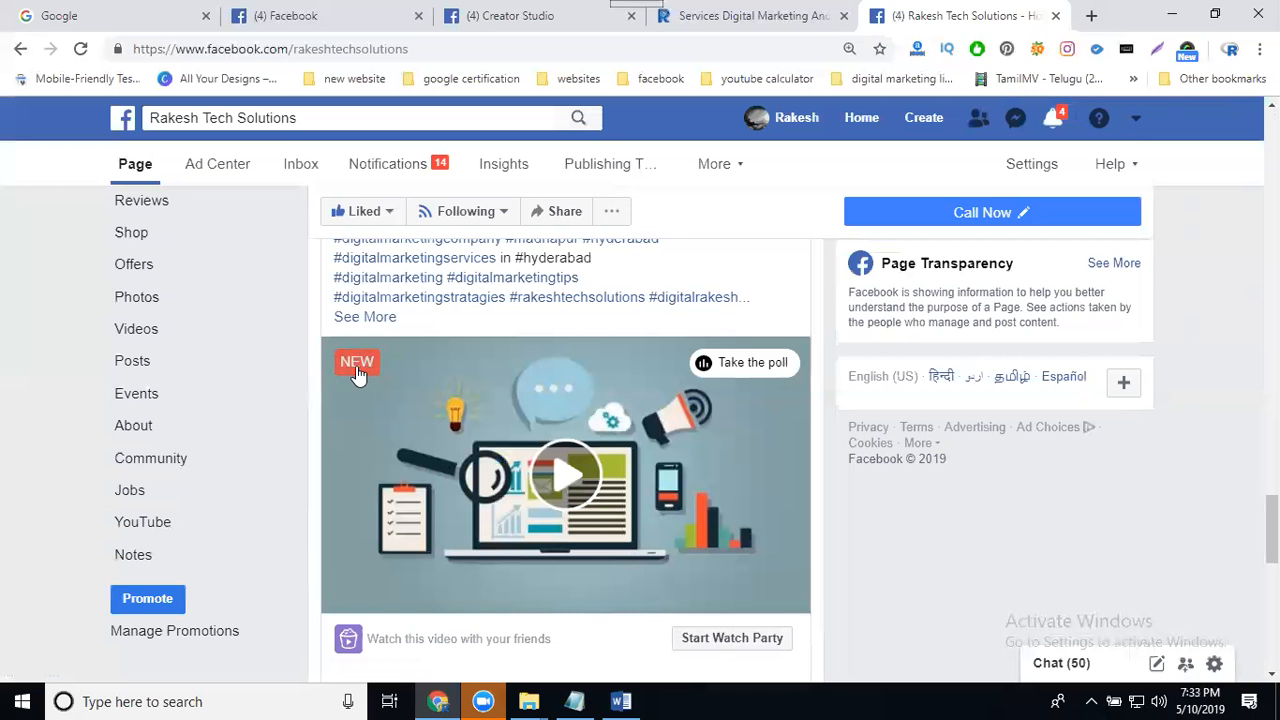
click(568, 481)
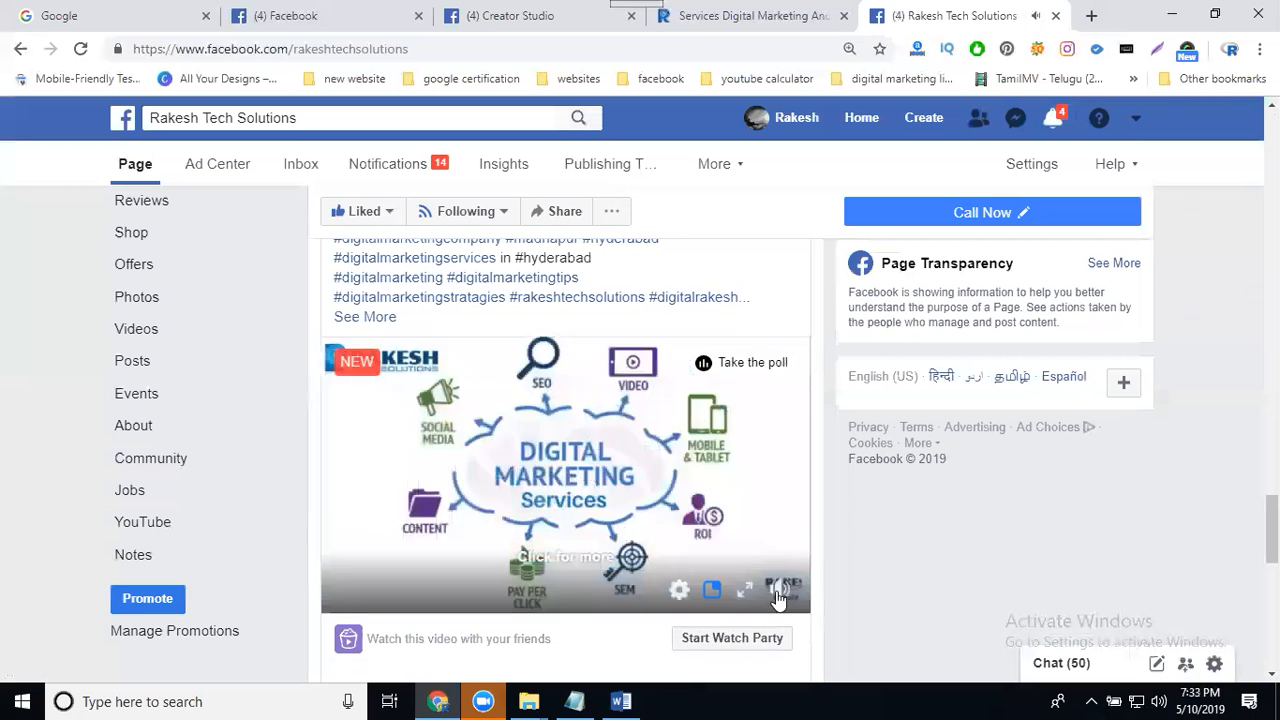
click(778, 592)
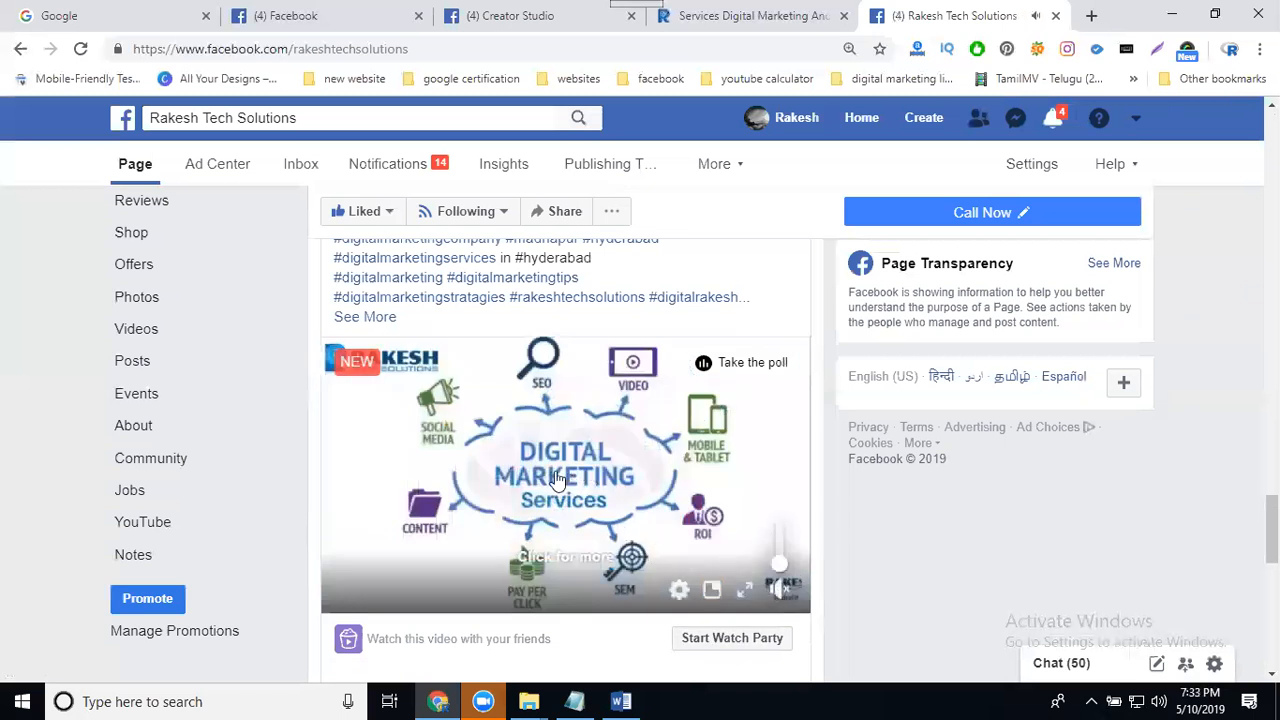
click(733, 365)
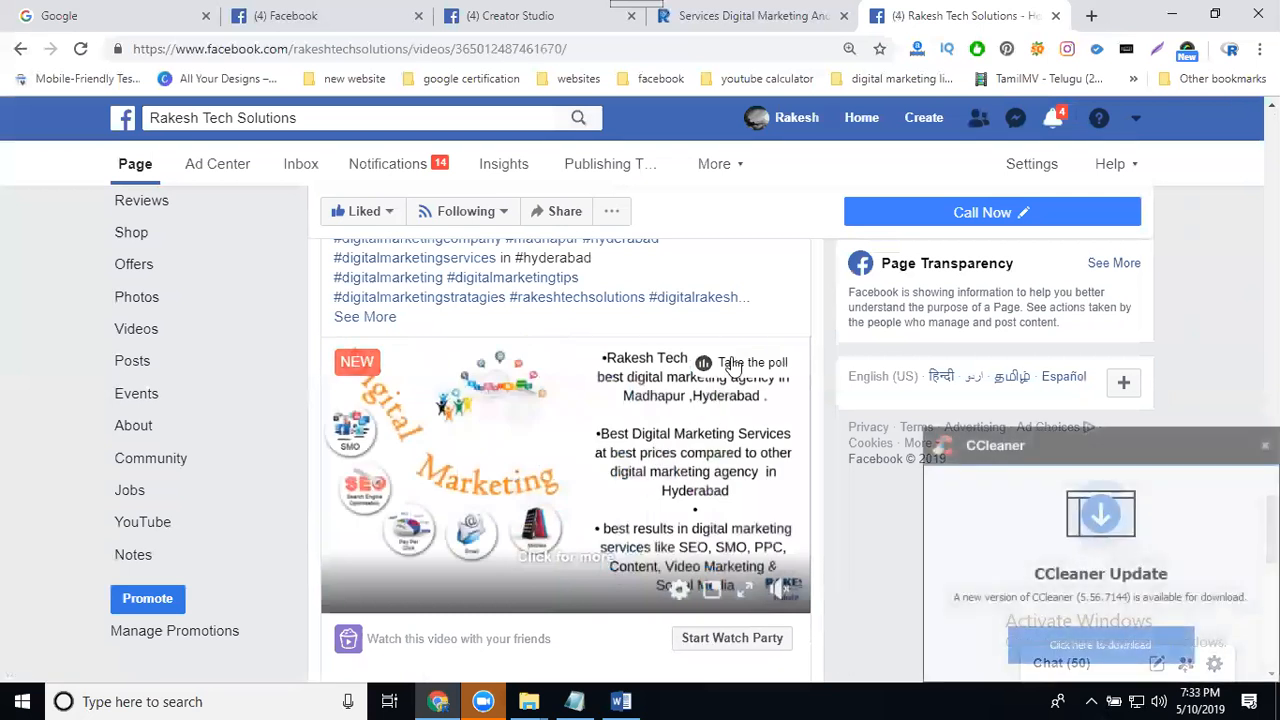